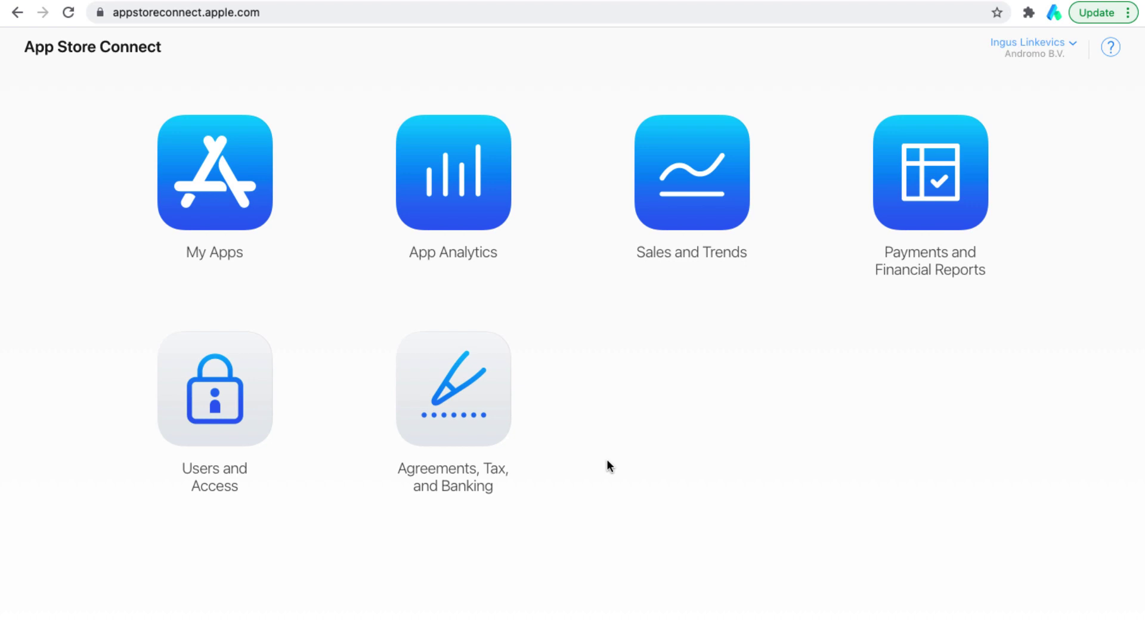
Step: Select the full App Store Connect address in the browser's address bar
mouse_move(108, 3)
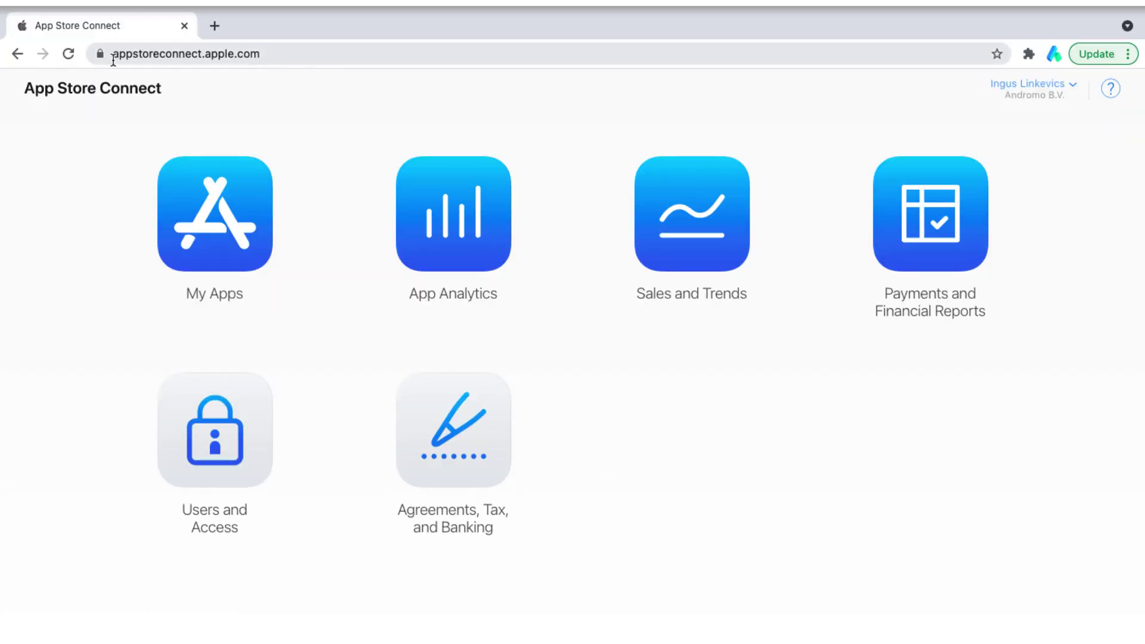
drag(113, 55, 272, 53)
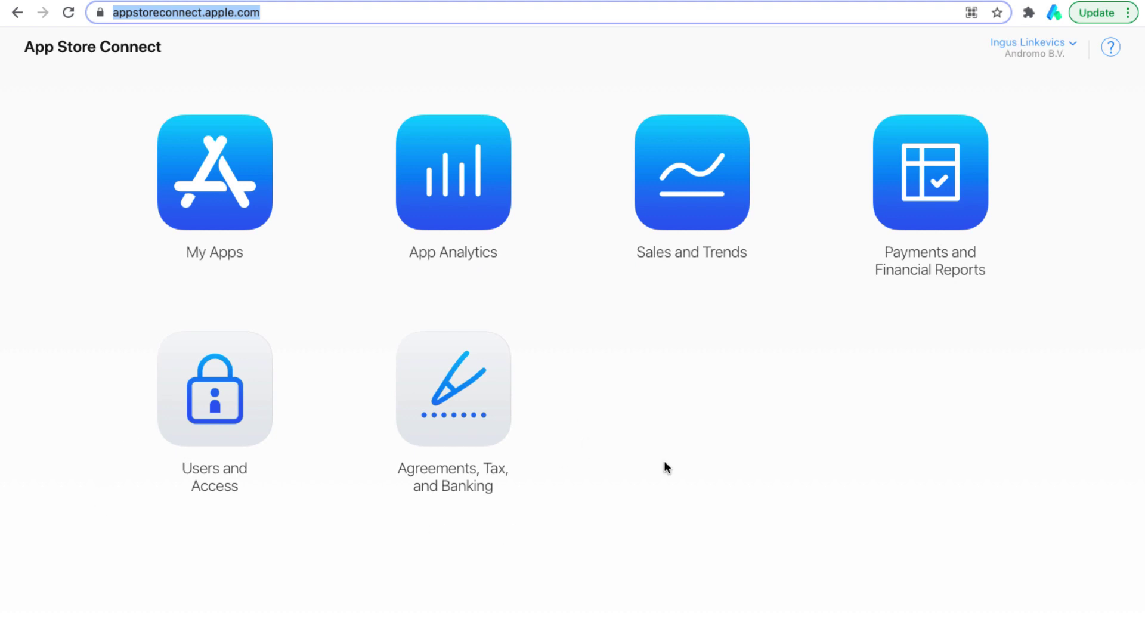
Step: Open Wallpaperium's TestFlight internal testing group and review its 3 testers and 4 builds
click(227, 217)
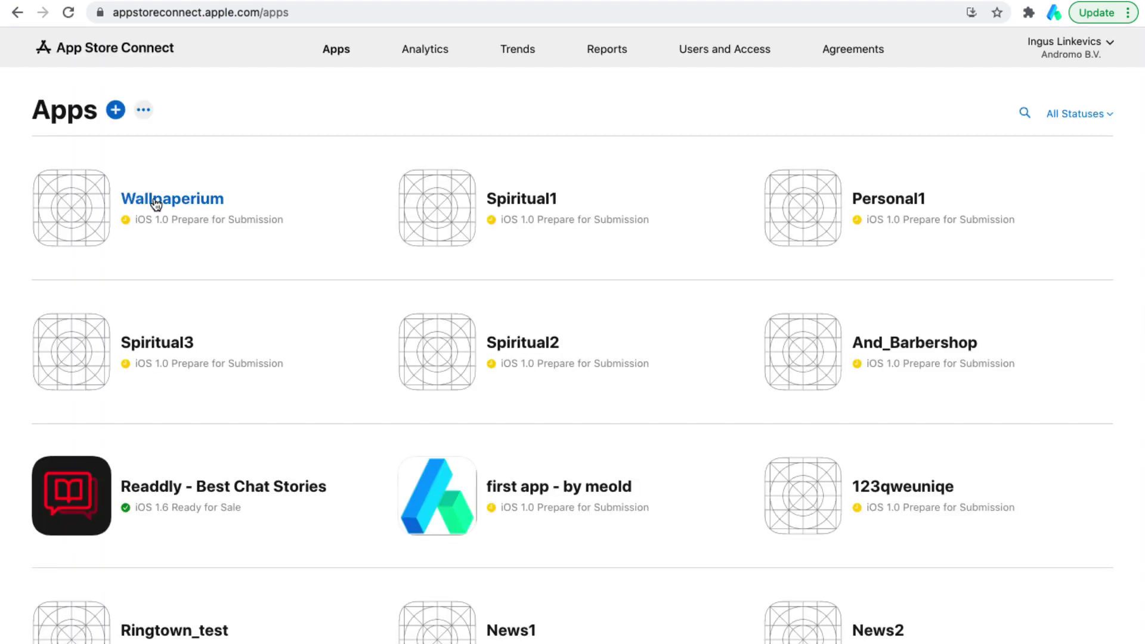
click(156, 201)
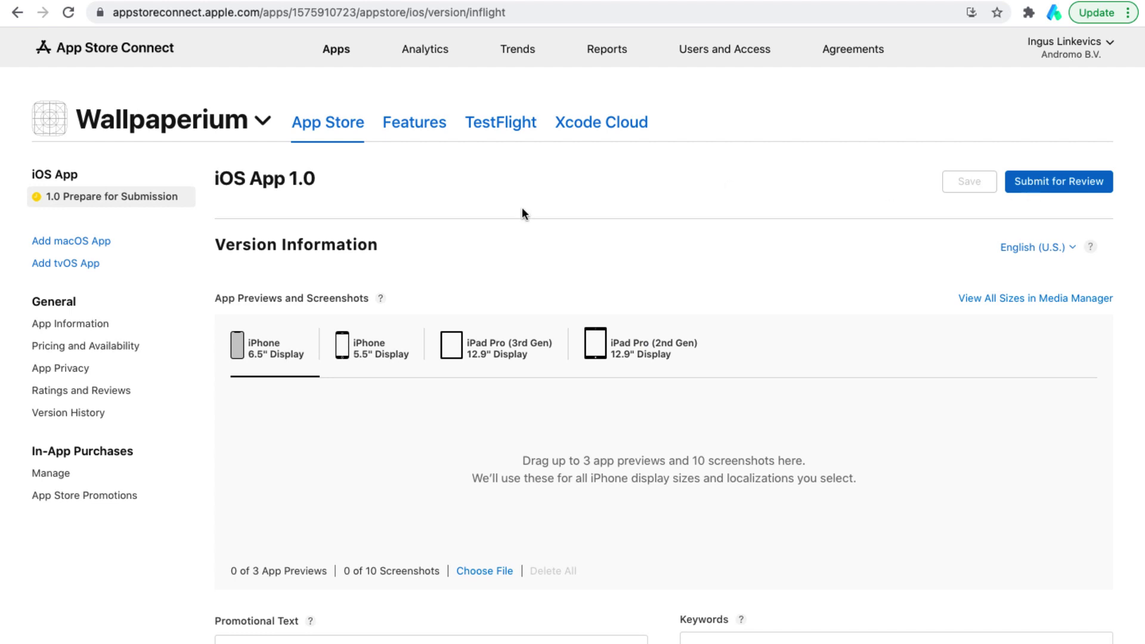
click(490, 126)
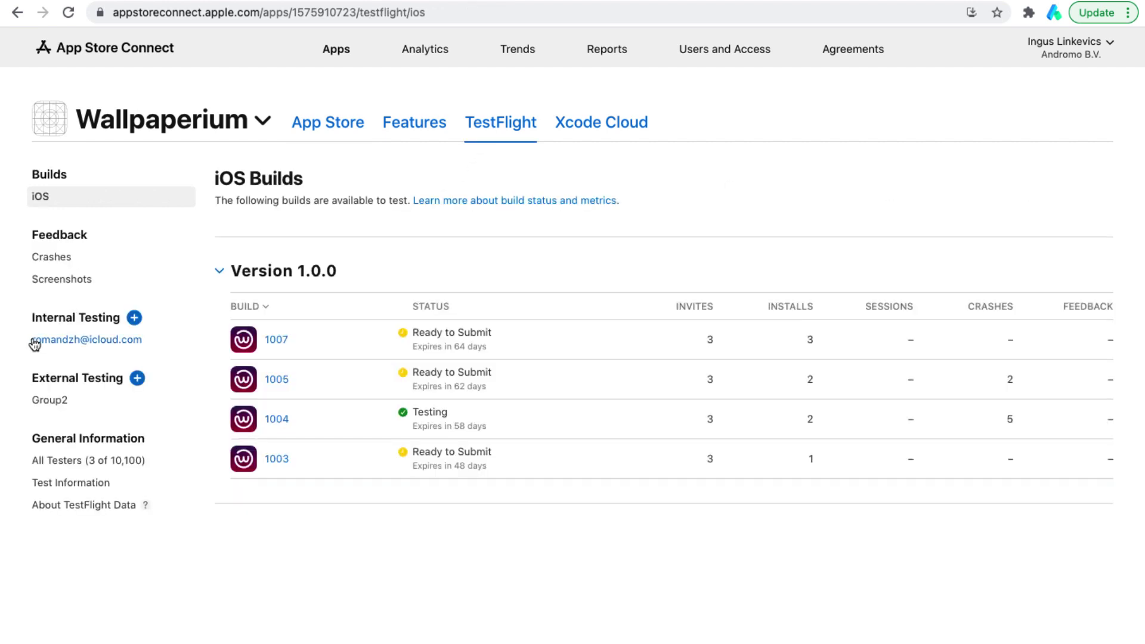
click(88, 343)
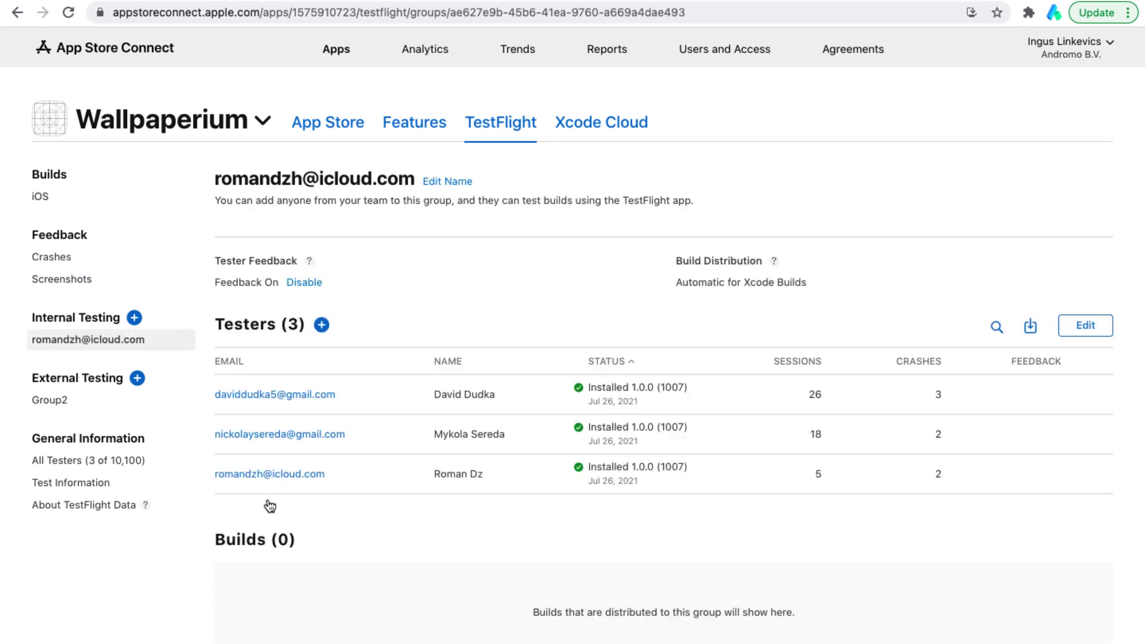
scroll(320, 385, down, 3)
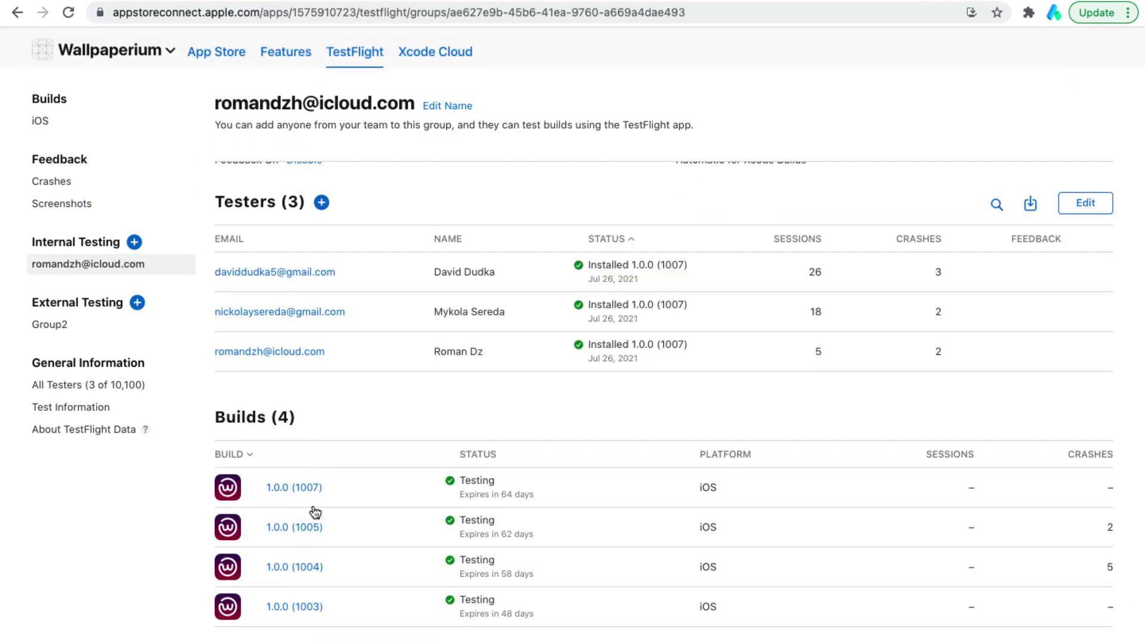
scroll(322, 268, up, 3)
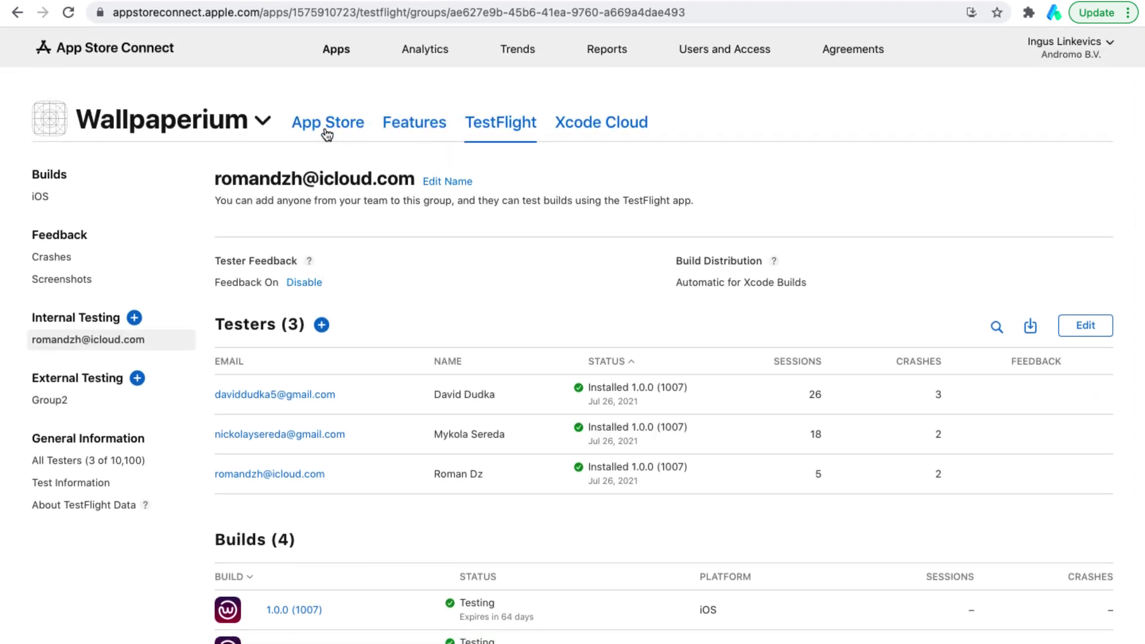
Step: Check screenshot status across iPhone 5.5", iPad Pro 3rd and 2nd Gen, and iPhone 6.5" displays
click(327, 132)
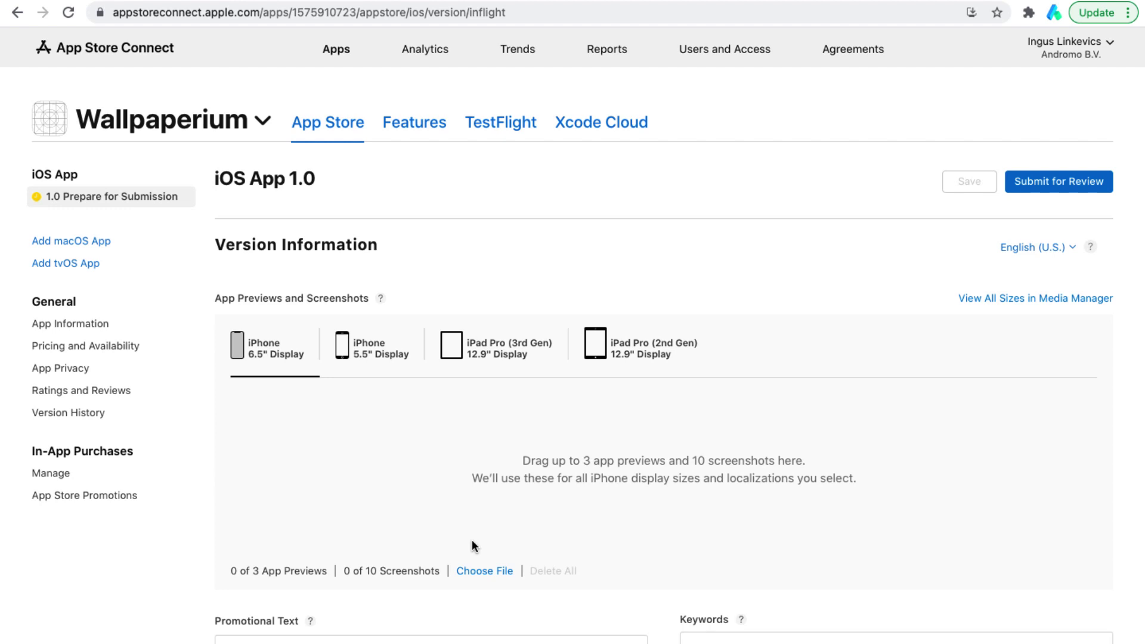
click(368, 348)
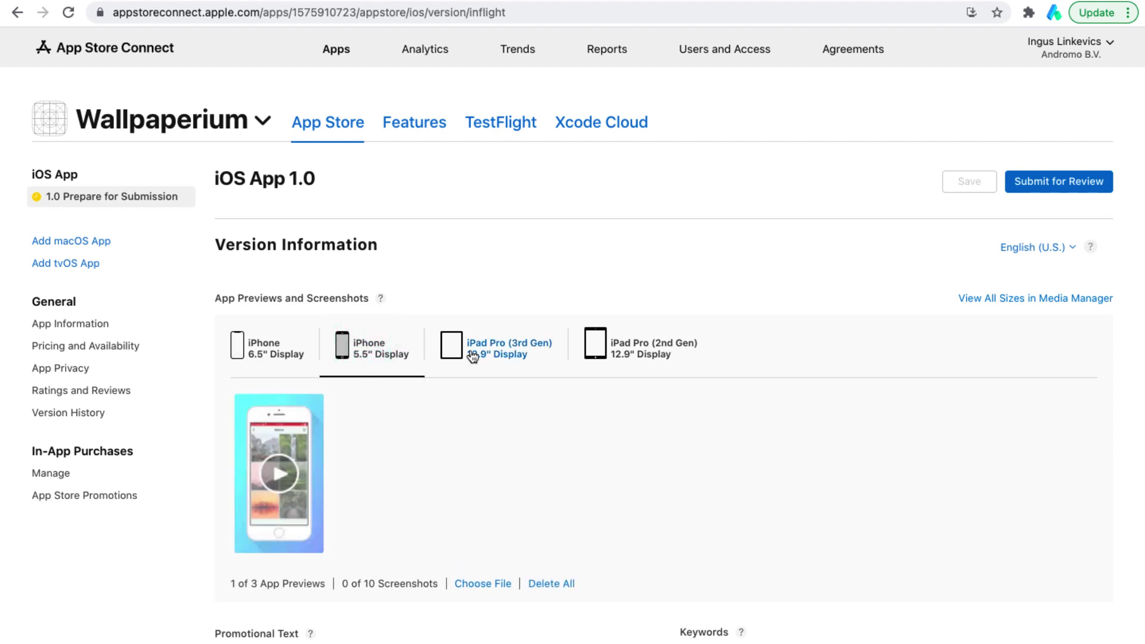
click(474, 349)
click(620, 348)
click(485, 343)
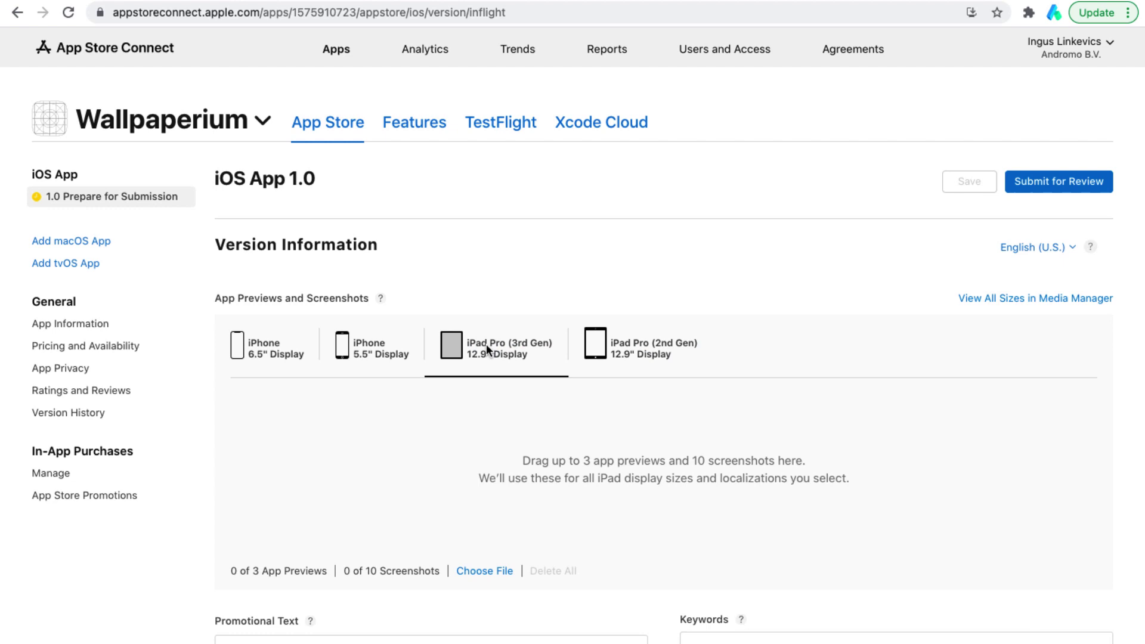
click(274, 345)
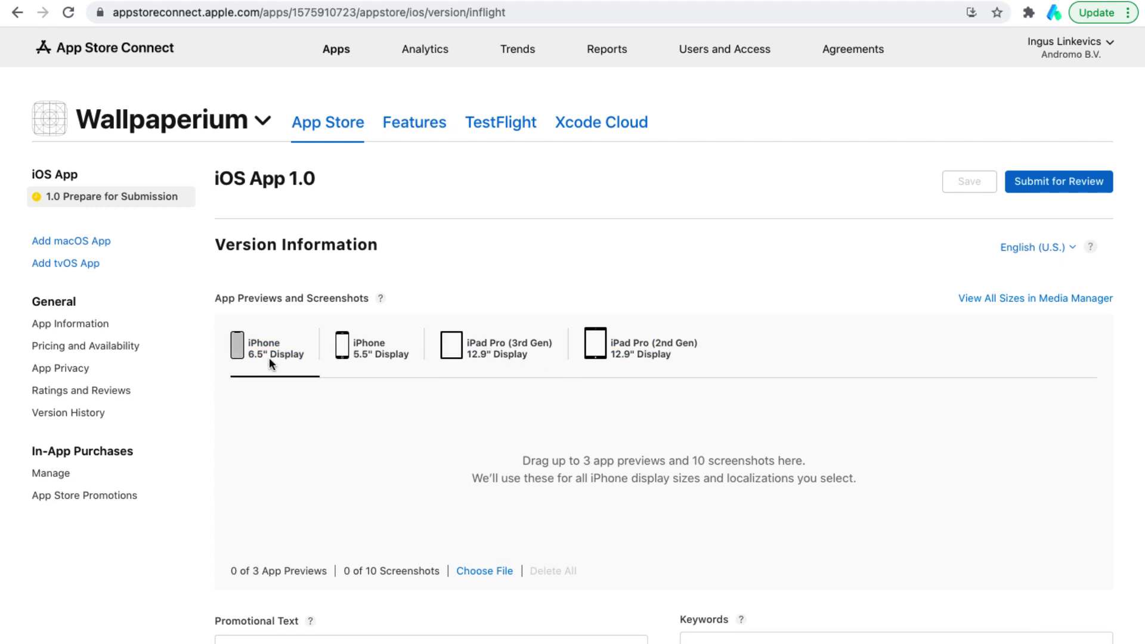
Step: Upload the 6.5-inch iPhone preview video and ten screenshots
click(465, 573)
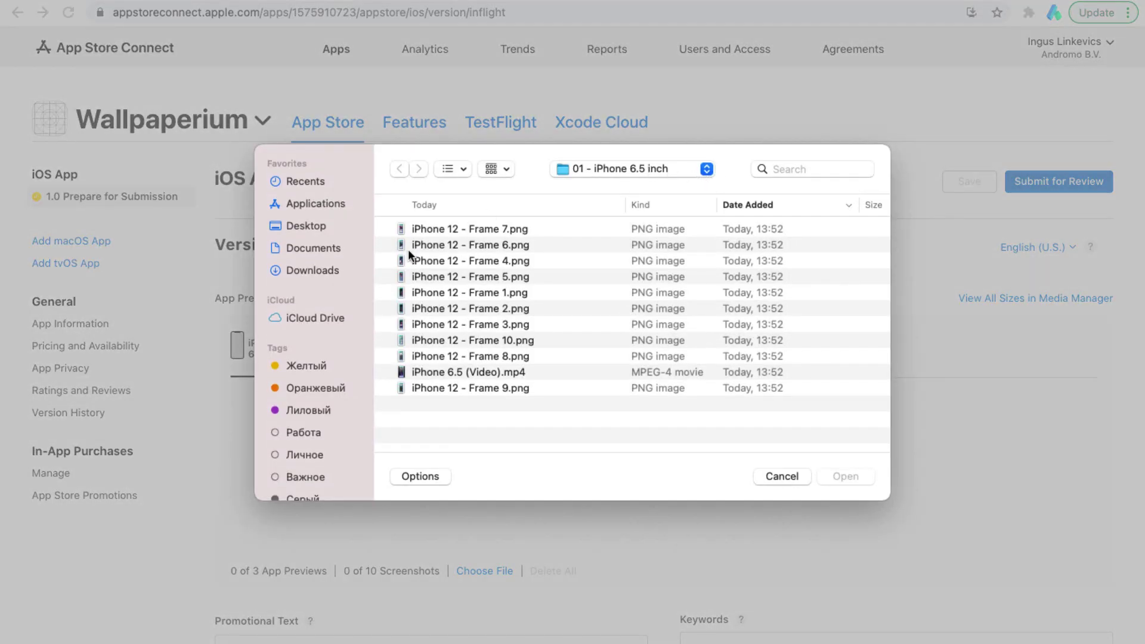
drag(384, 419, 512, 233)
click(832, 476)
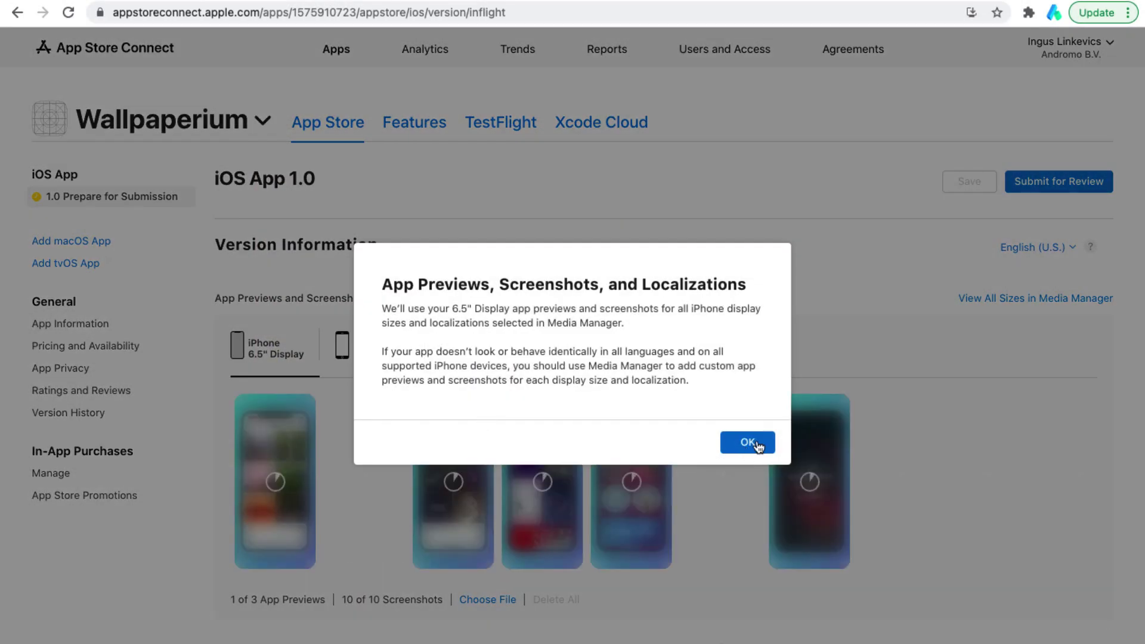
click(747, 442)
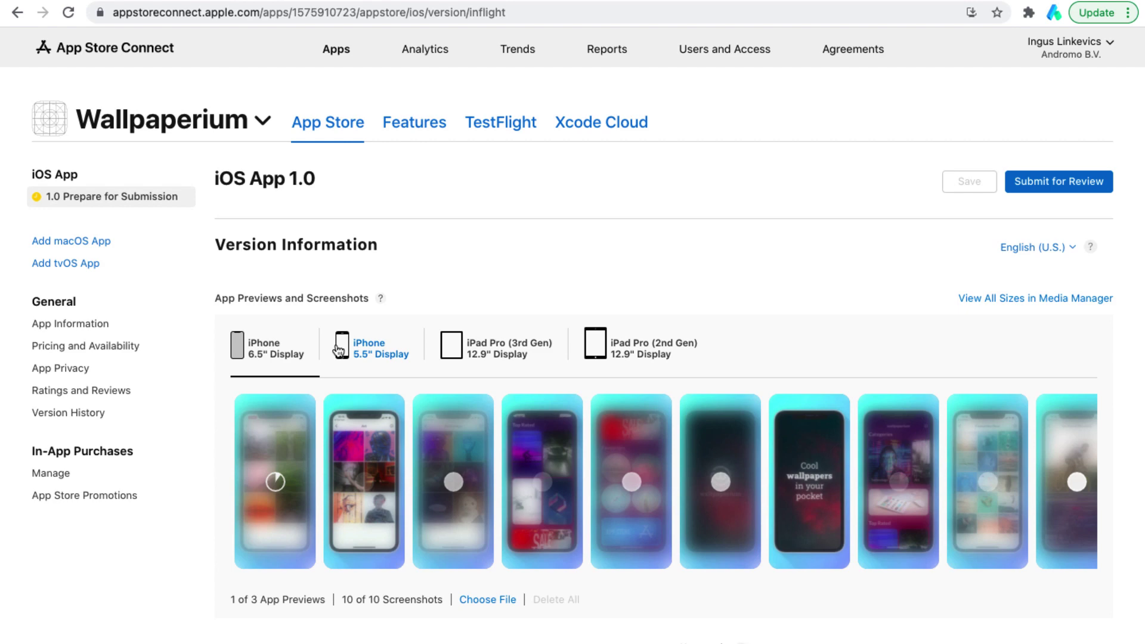
Step: Upload all files from the '02 - iPhone 5.5 inch' folder to the 5.5-inch iPhone display
click(385, 358)
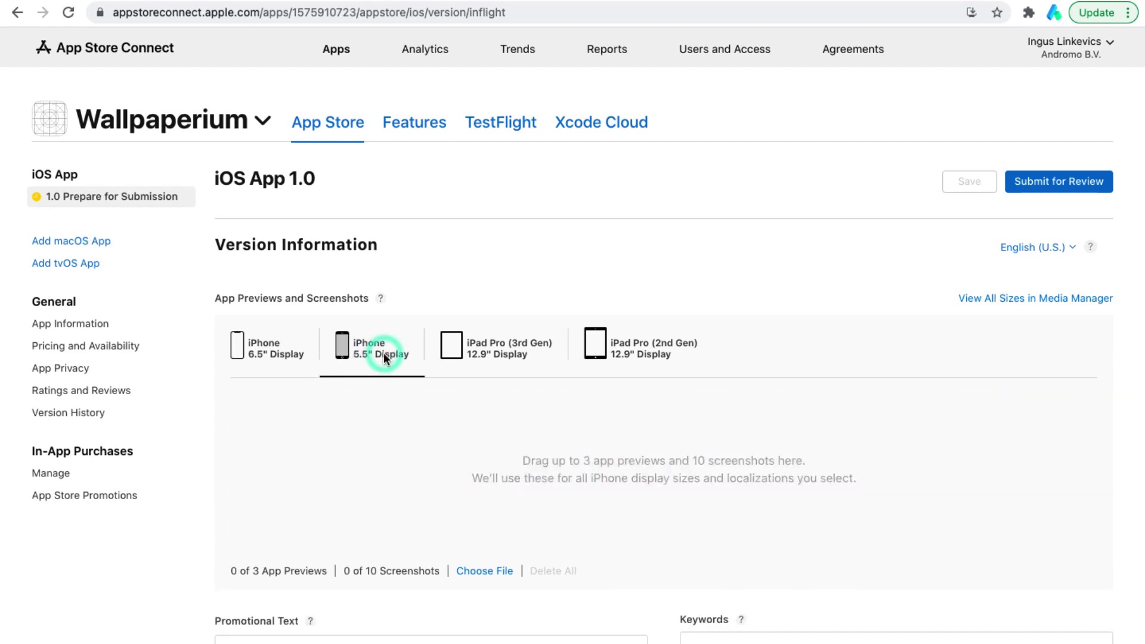
click(487, 571)
click(584, 170)
click(588, 191)
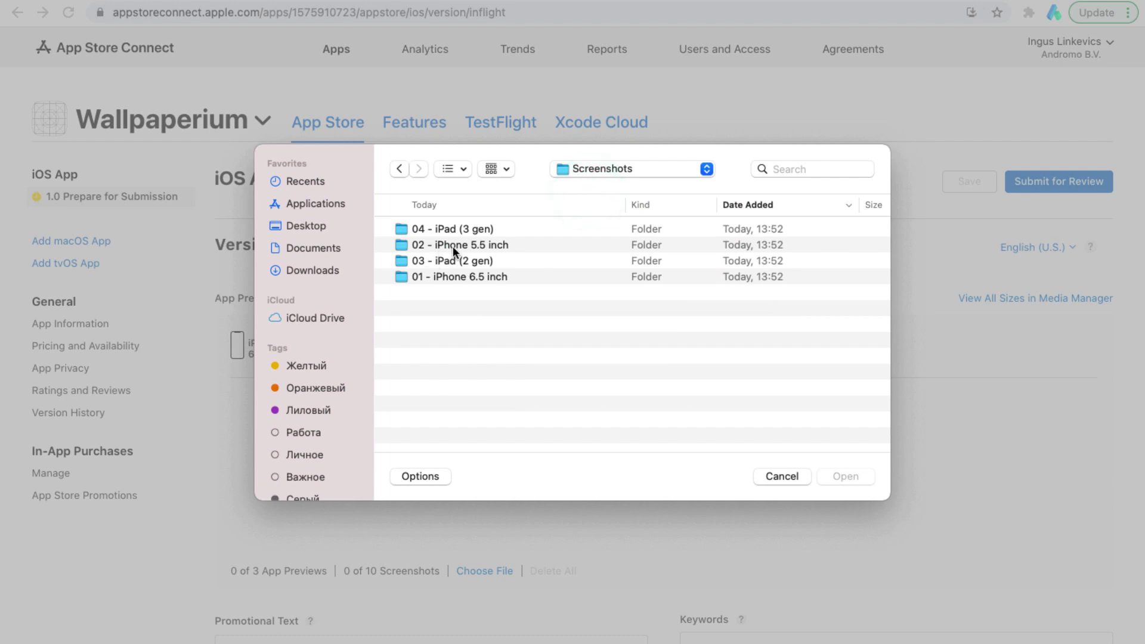
double_click(453, 246)
drag(392, 400, 411, 226)
click(845, 477)
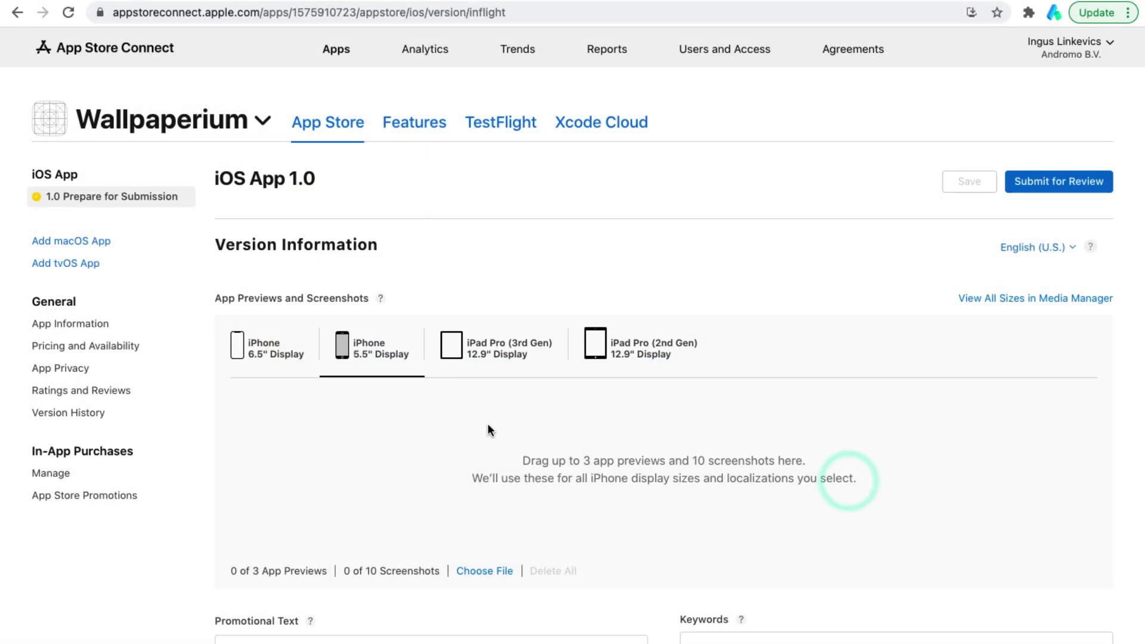
Step: Upload the nine screenshots from '04 - iPad (3 gen)' to the iPad Pro (3rd Gen) display
click(747, 442)
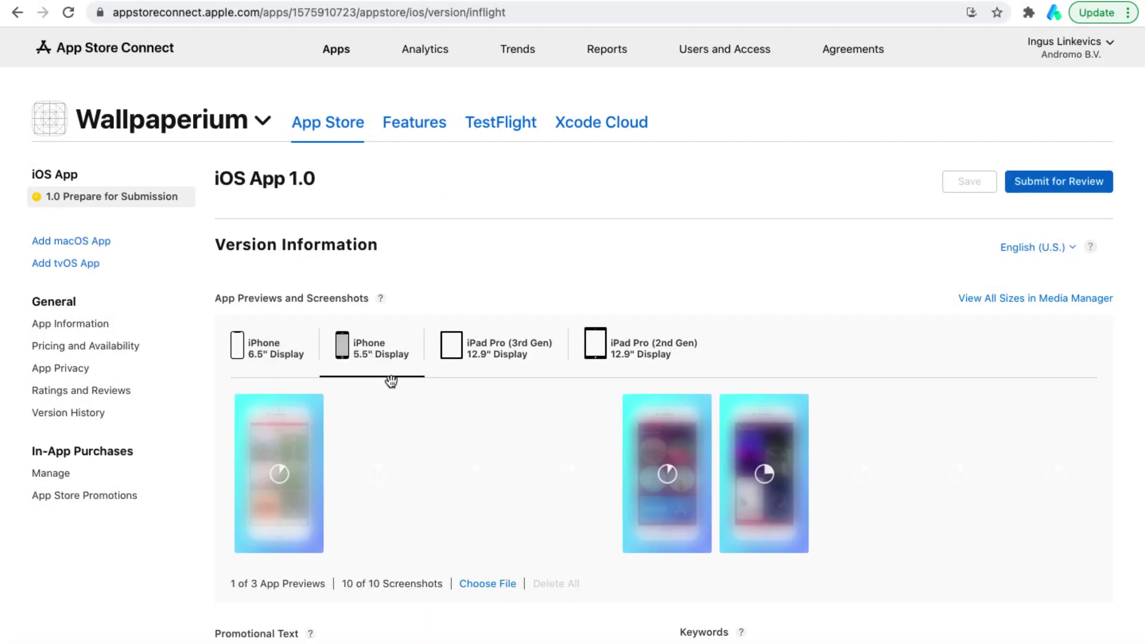
click(484, 355)
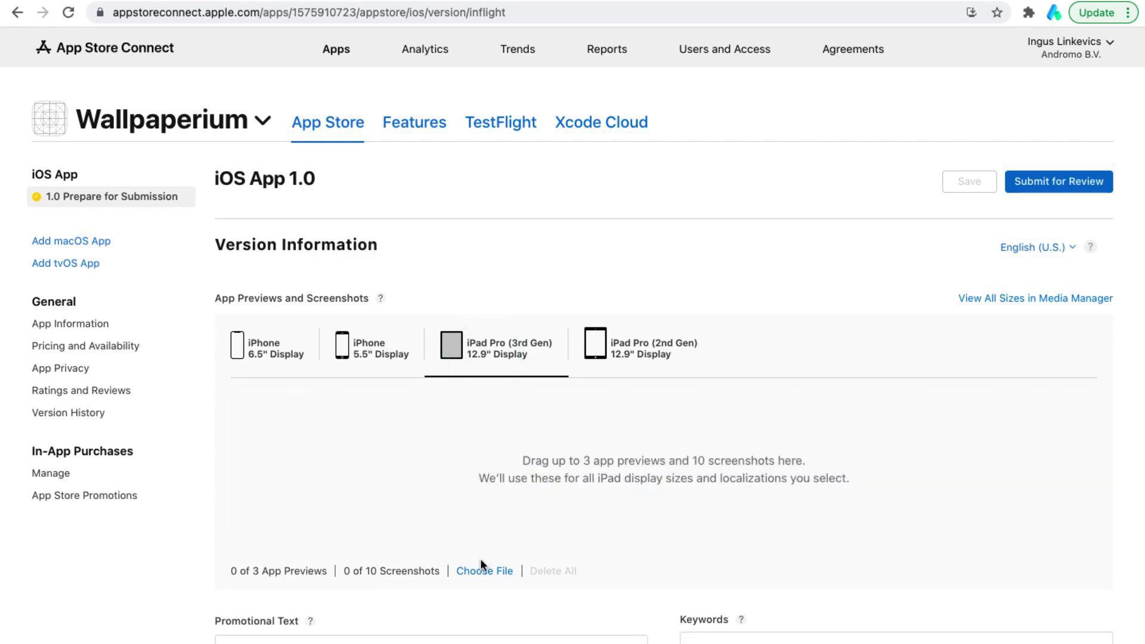
click(471, 571)
click(614, 169)
click(589, 191)
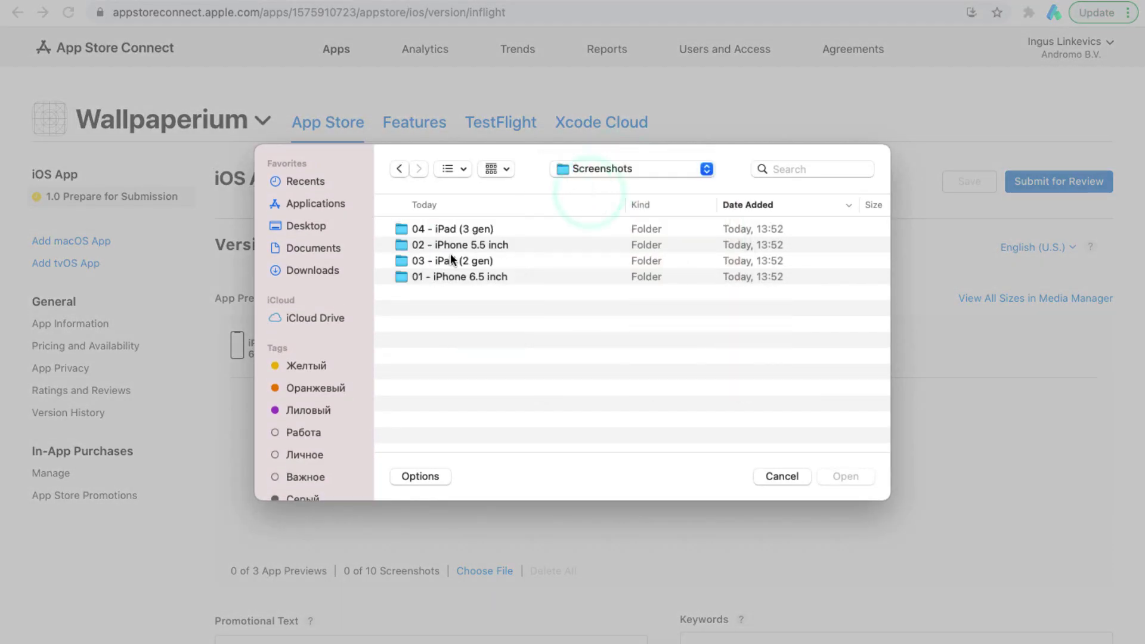
double_click(457, 229)
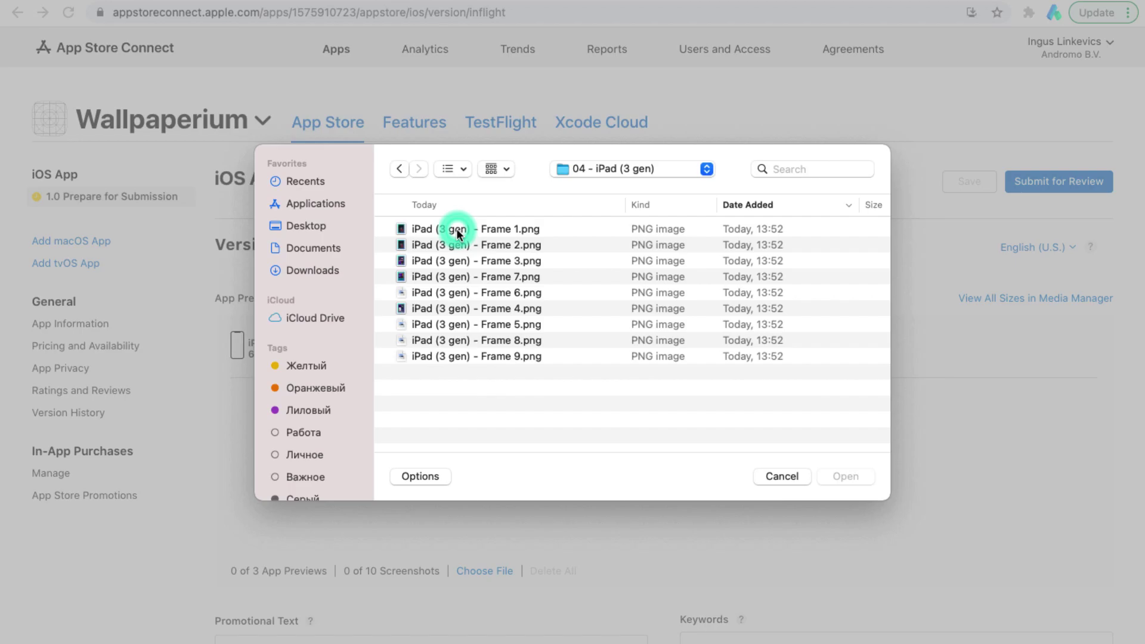
drag(457, 230, 404, 376)
click(844, 475)
click(743, 448)
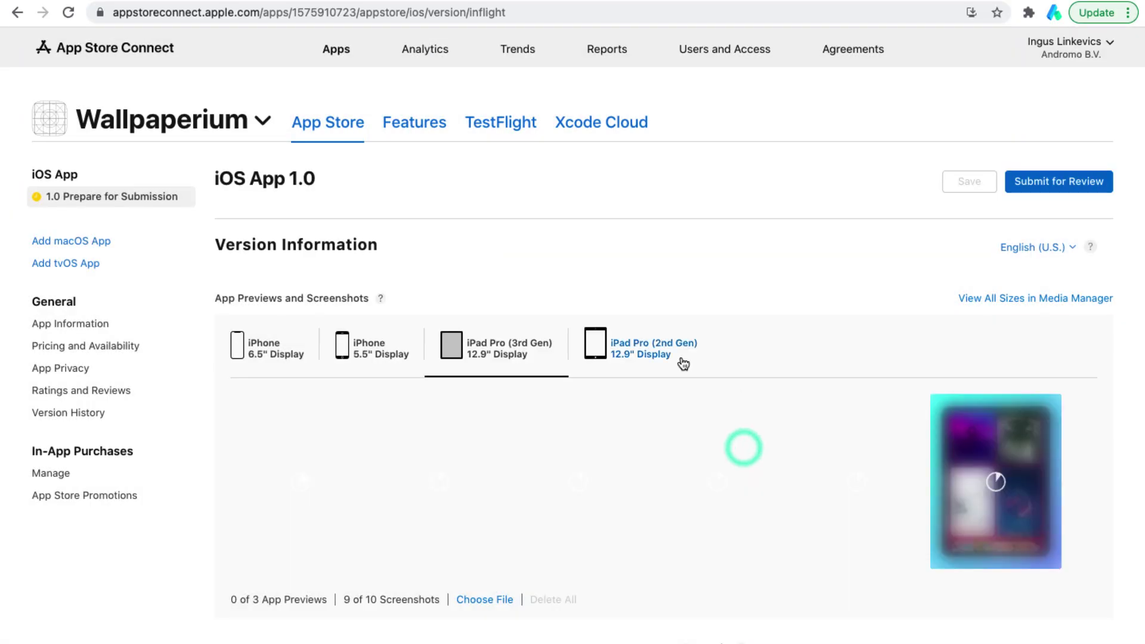
Step: Upload all screenshots from '03 - iPad (2 gen)' to the iPad Pro (2nd Gen) display
click(684, 364)
click(477, 571)
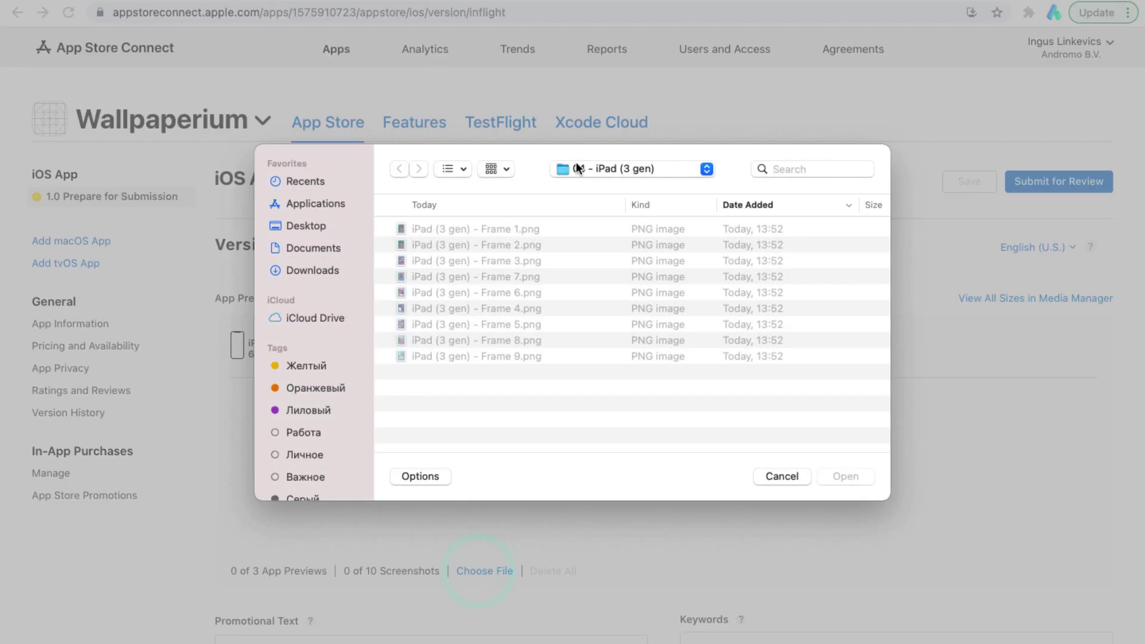
click(575, 163)
click(592, 192)
double_click(481, 260)
drag(481, 261, 430, 365)
key(super+a)
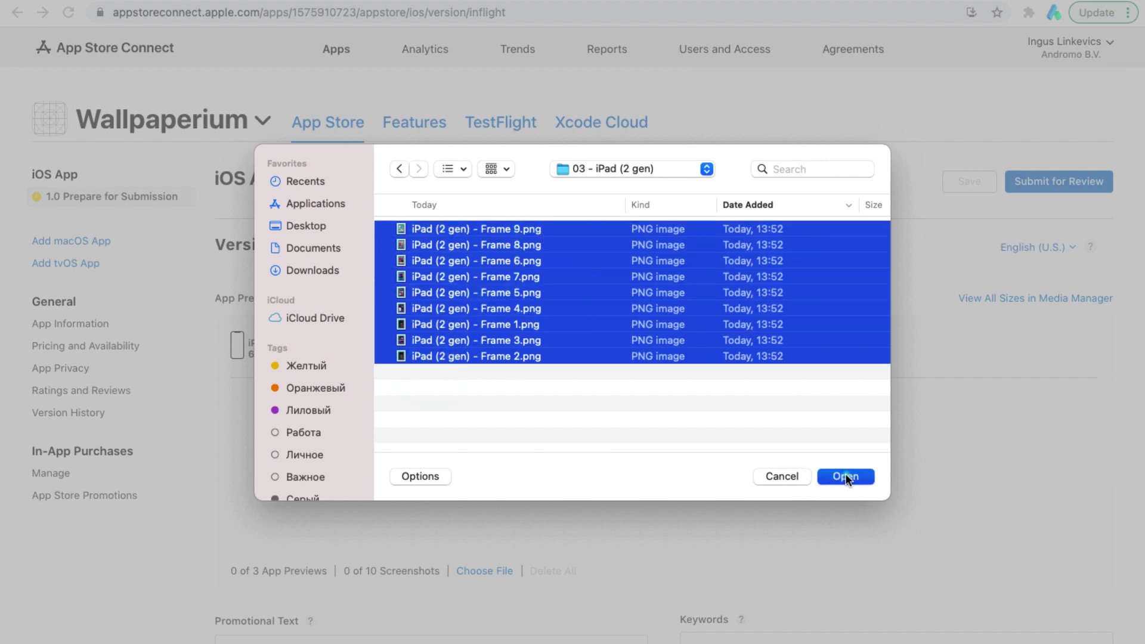
click(845, 476)
click(744, 447)
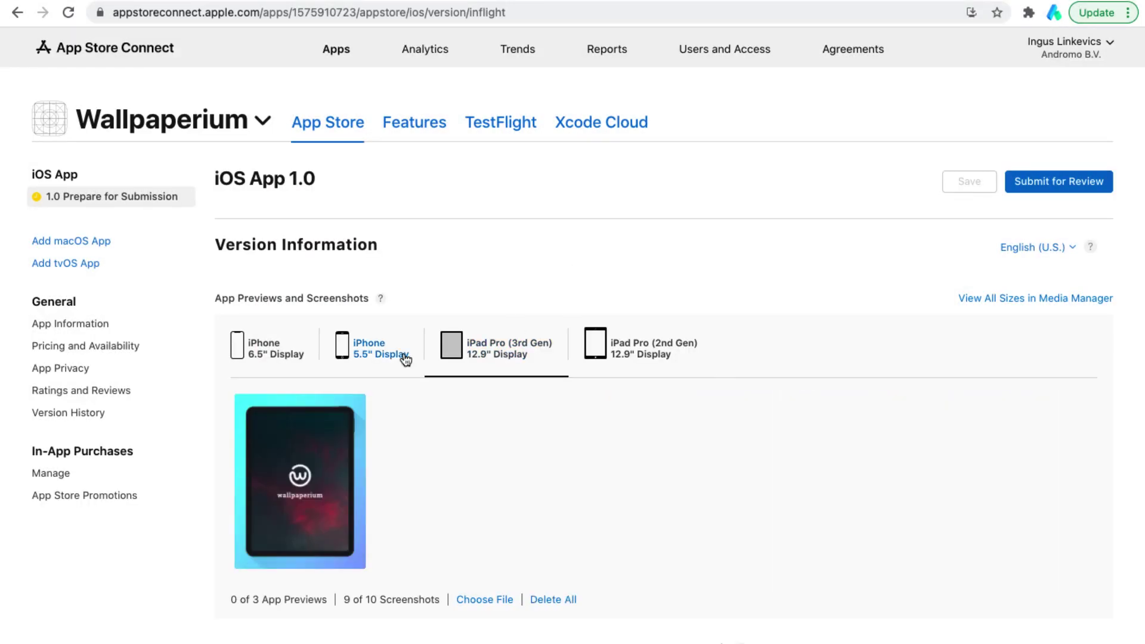
Step: Review the uploaded media on the 5.5-inch and 6.5-inch iPhone displays
click(404, 357)
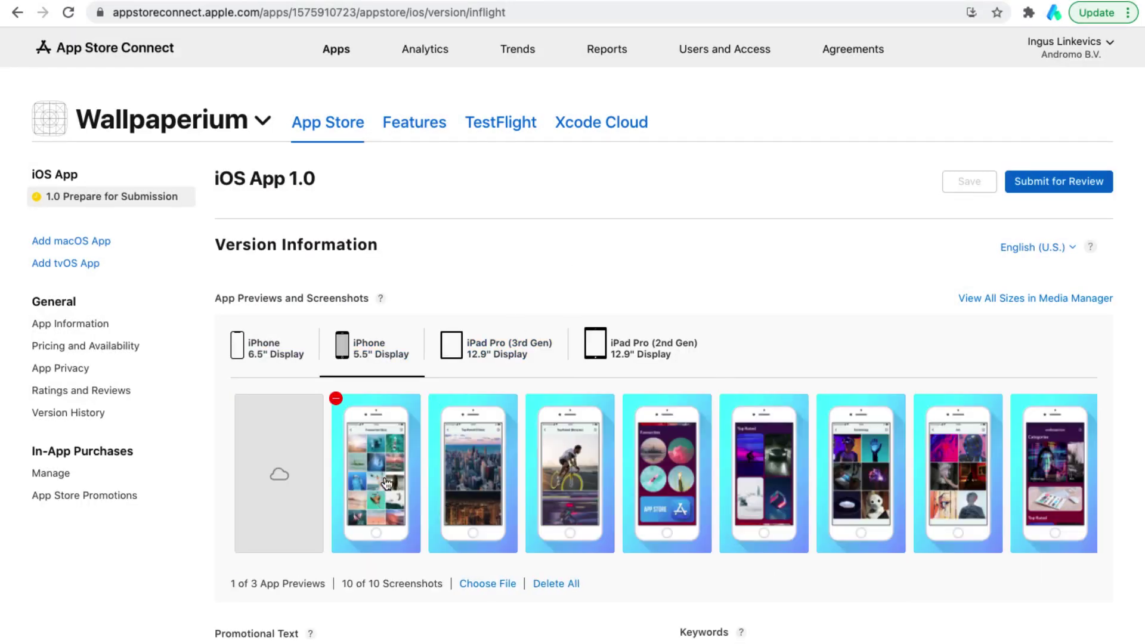
mouse_move(276, 488)
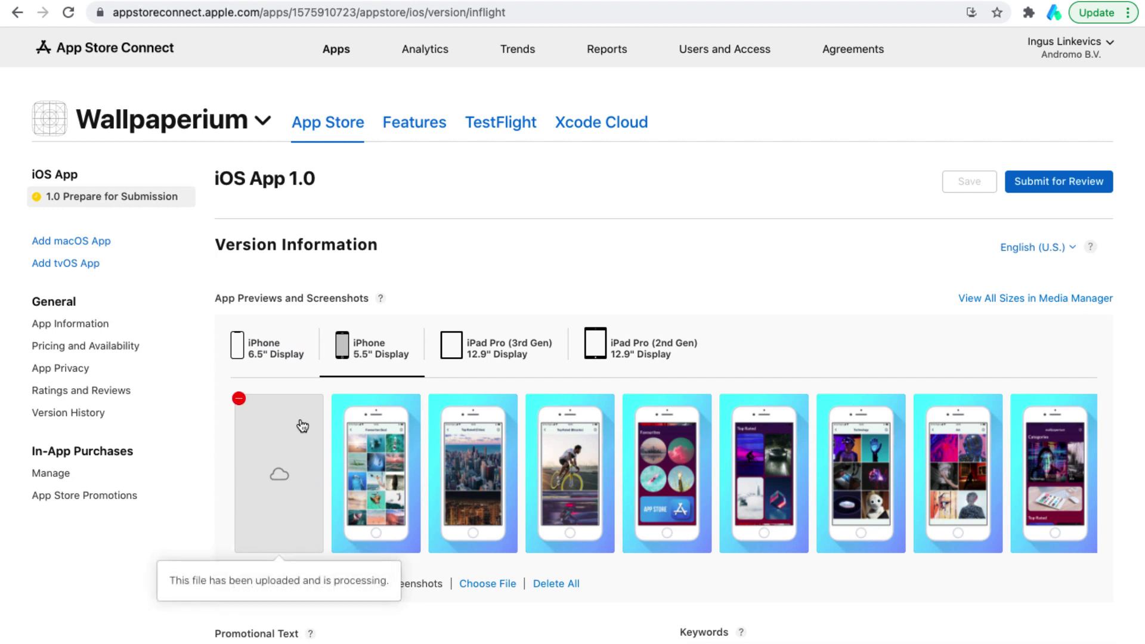
click(288, 352)
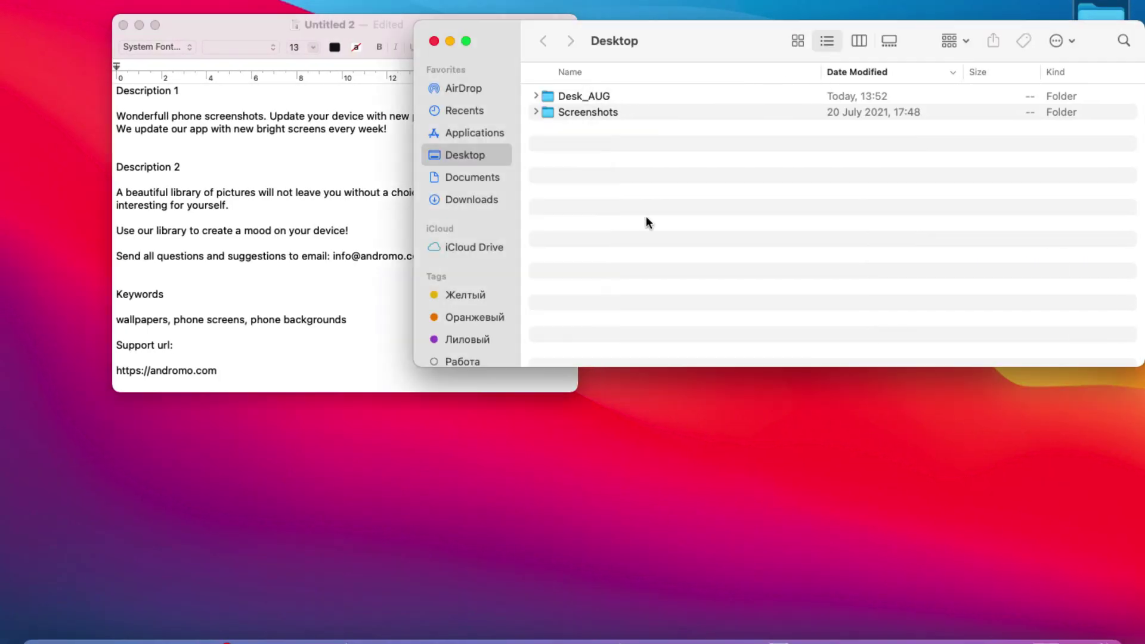
double_click(597, 111)
double_click(583, 95)
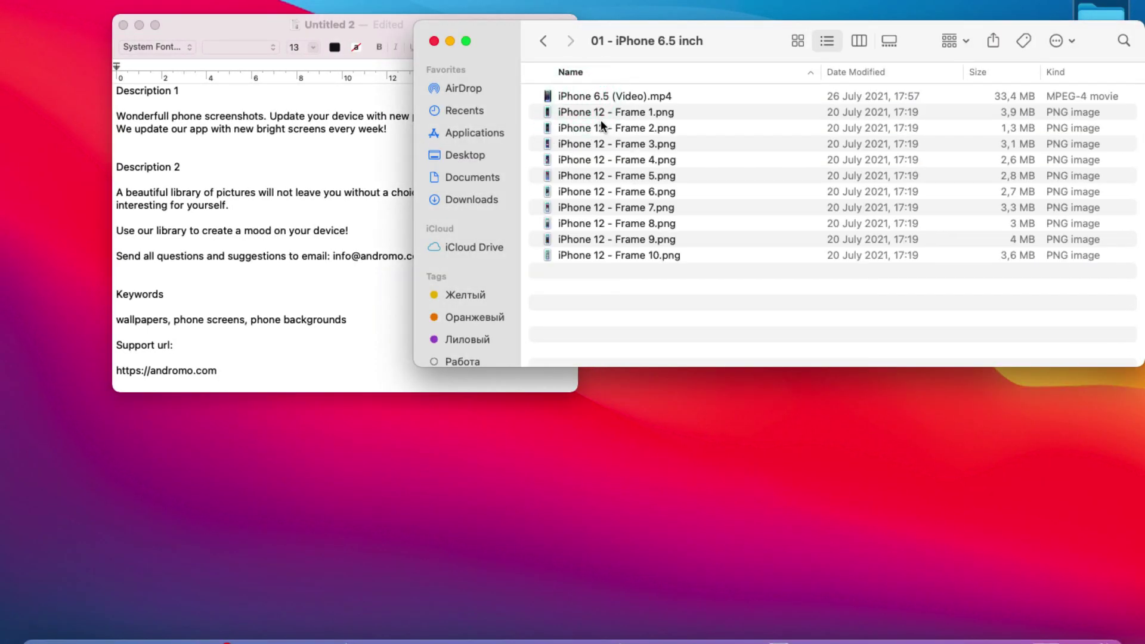
click(618, 99)
right_click(632, 99)
mouse_move(746, 127)
click(889, 188)
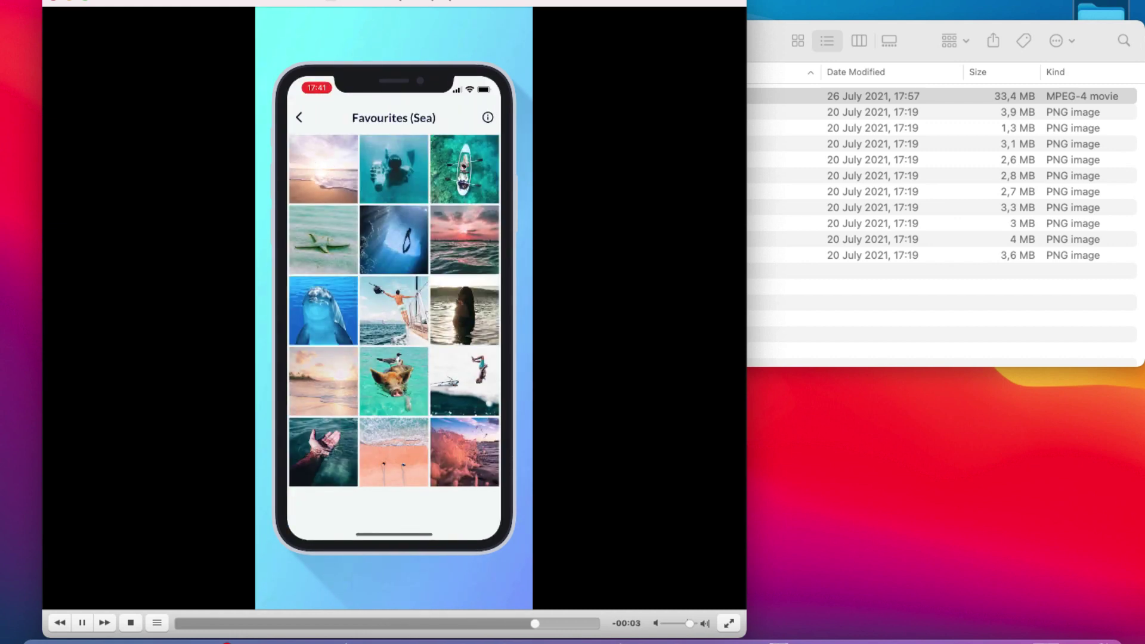
click(52, 2)
key(ctrl+Right)
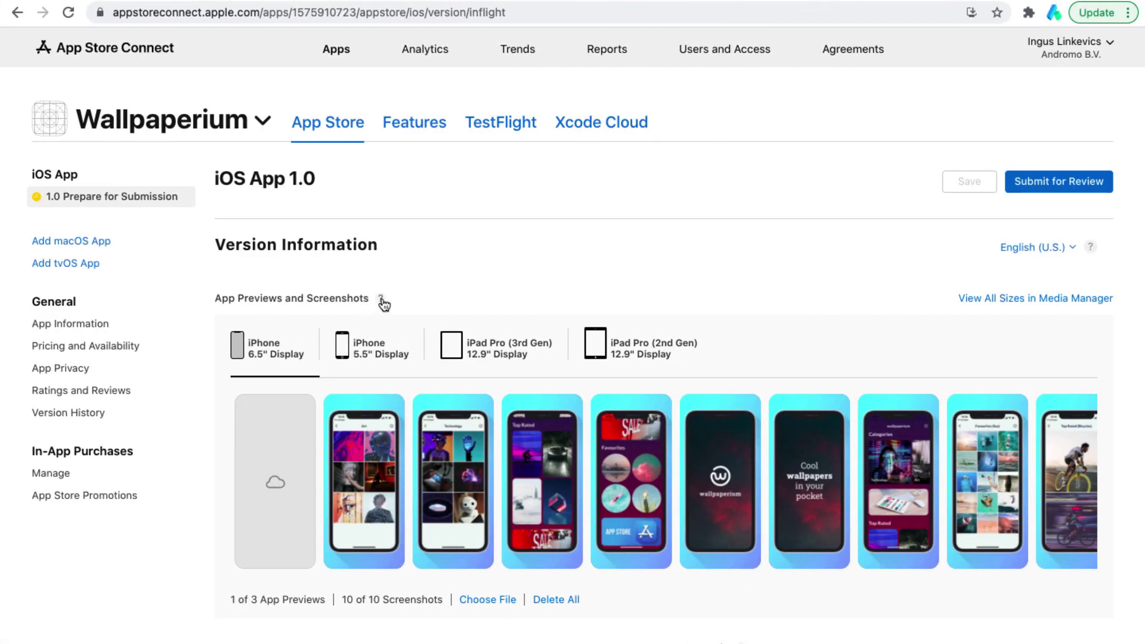
click(381, 299)
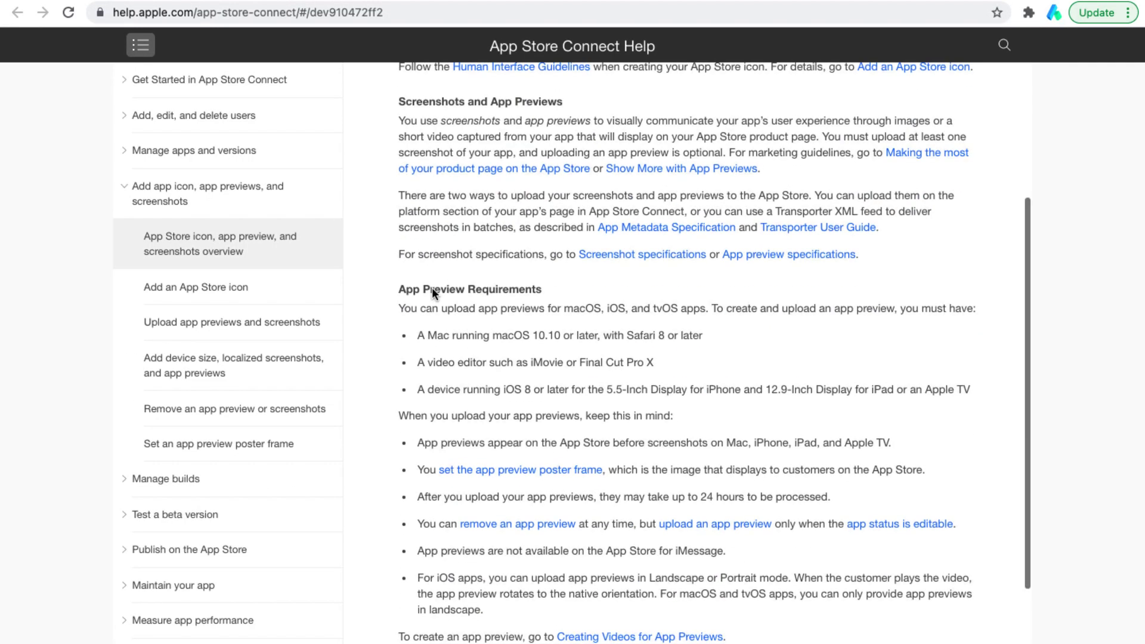
scroll(432, 287, up, 5)
scroll(432, 288, up, 1)
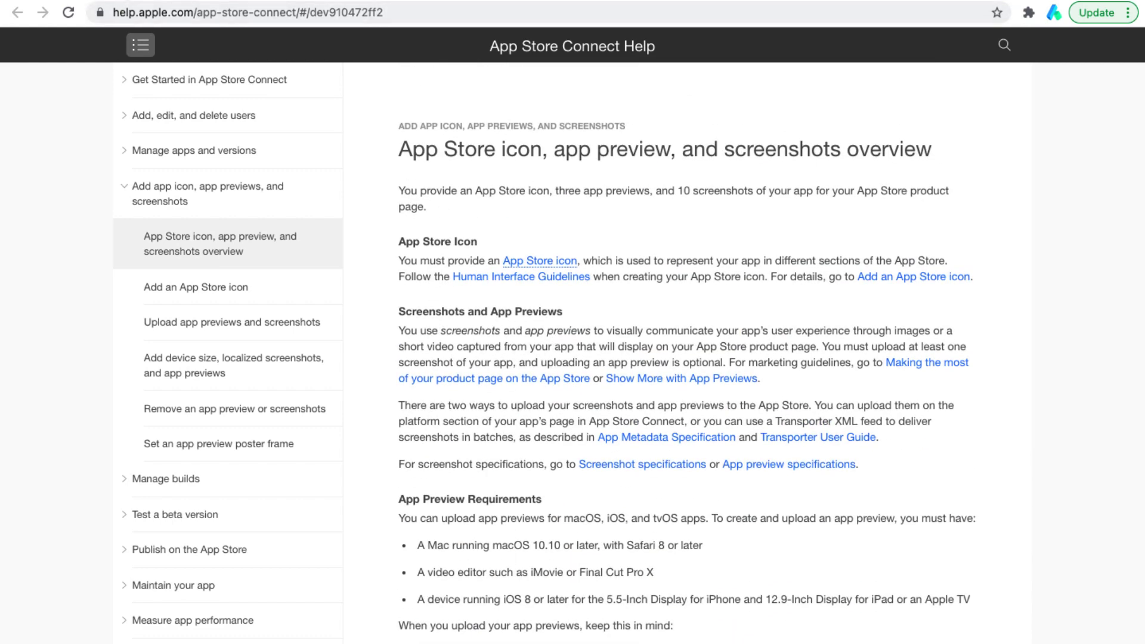
Step: Paste the Description 1 paragraph from TextEdit into Promotional Text
click(108, 1)
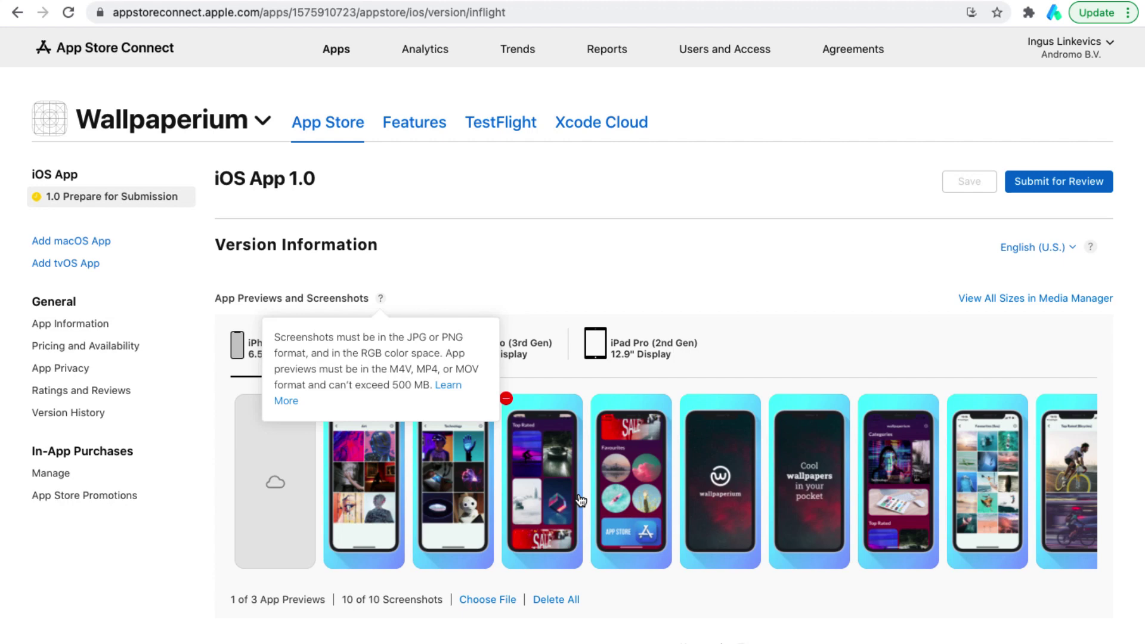
scroll(556, 302, down, 3)
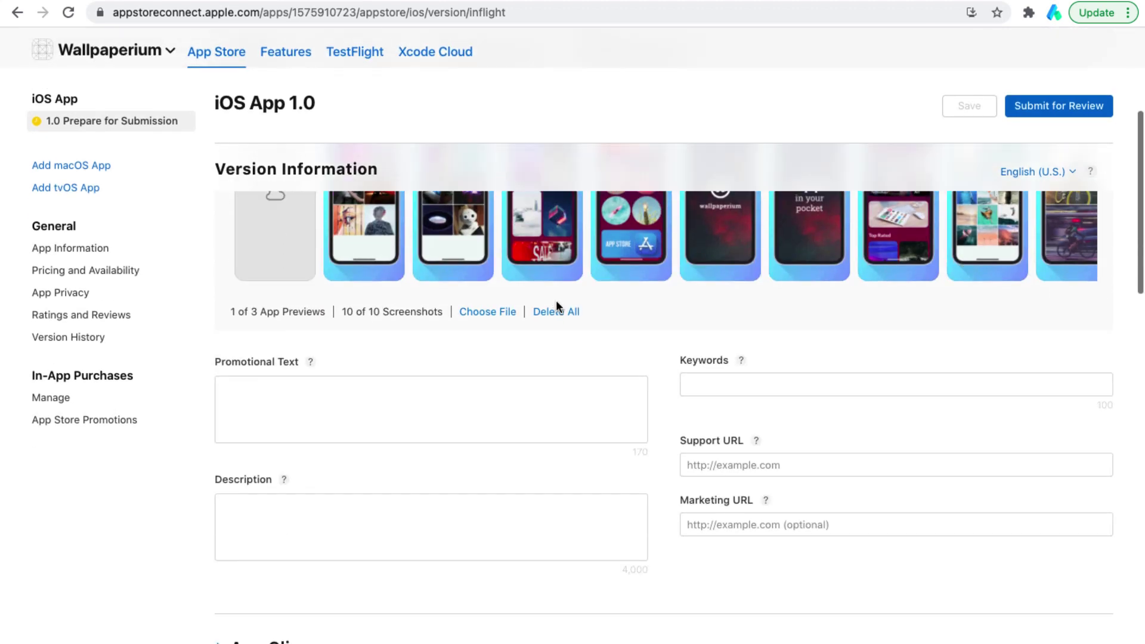
mouse_move(310, 365)
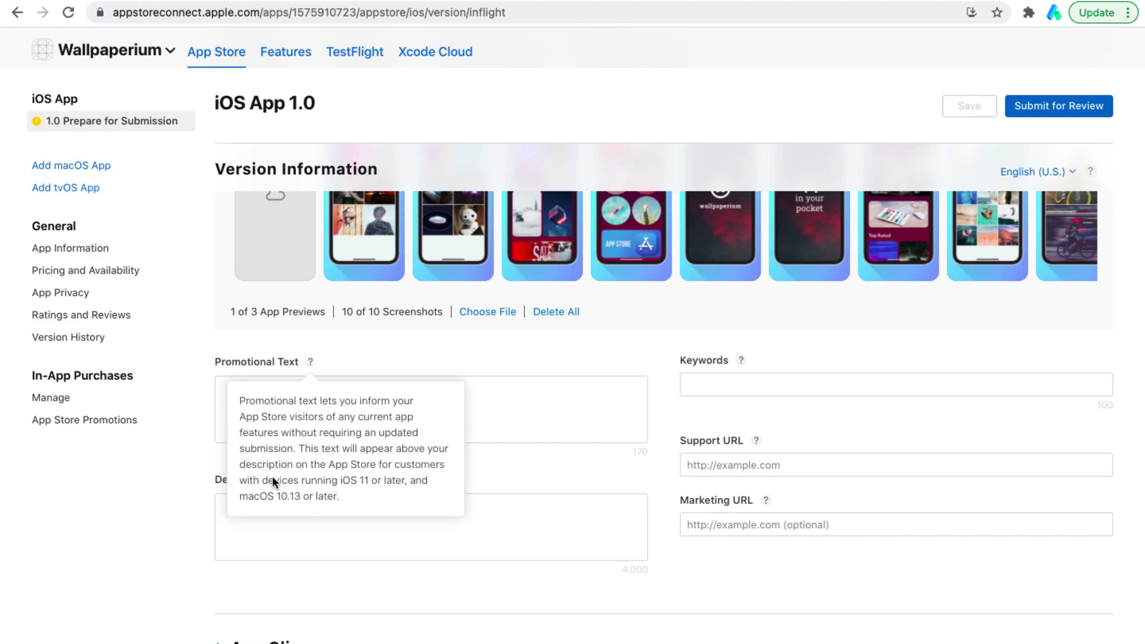
click(471, 420)
key(ctrl+Left)
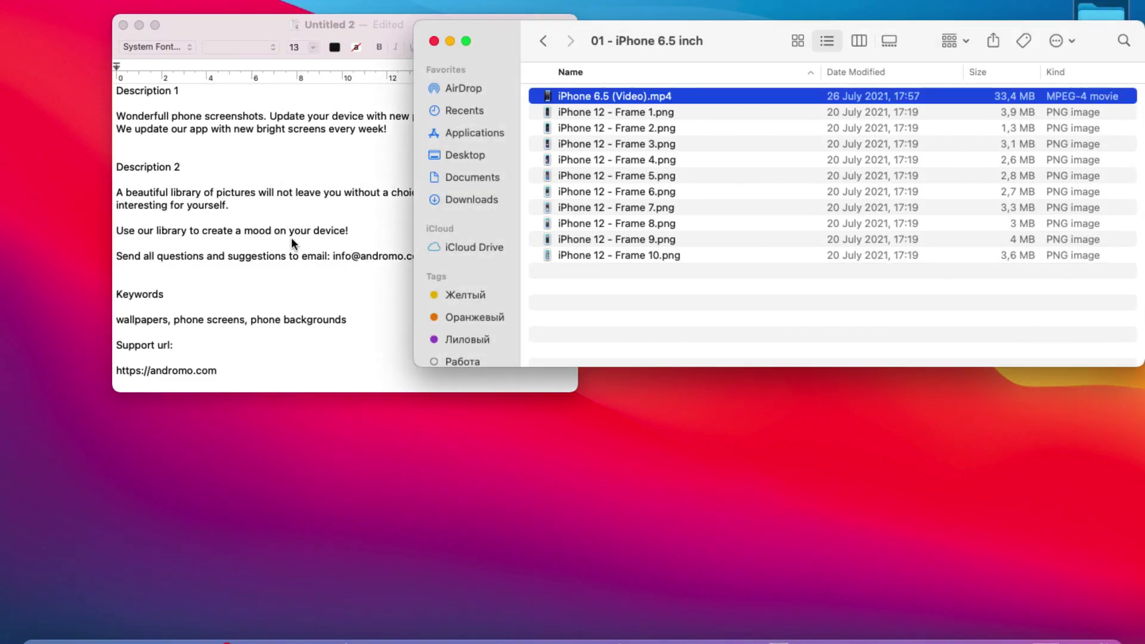
drag(411, 129, 100, 123)
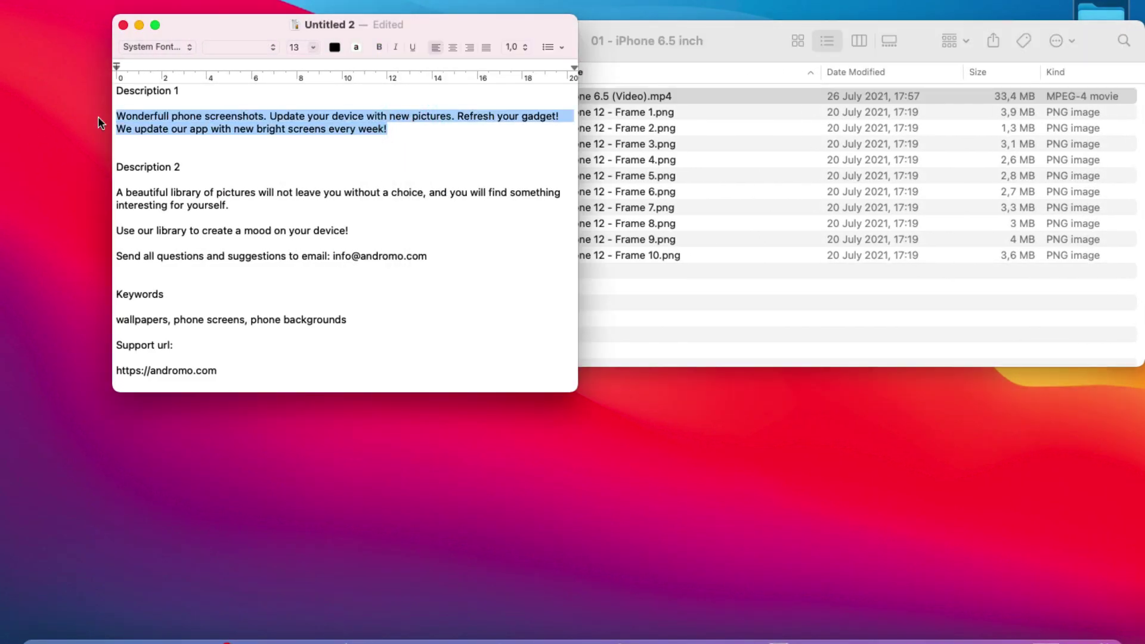
key(super+c)
key(ctrl+Right)
key(super+v)
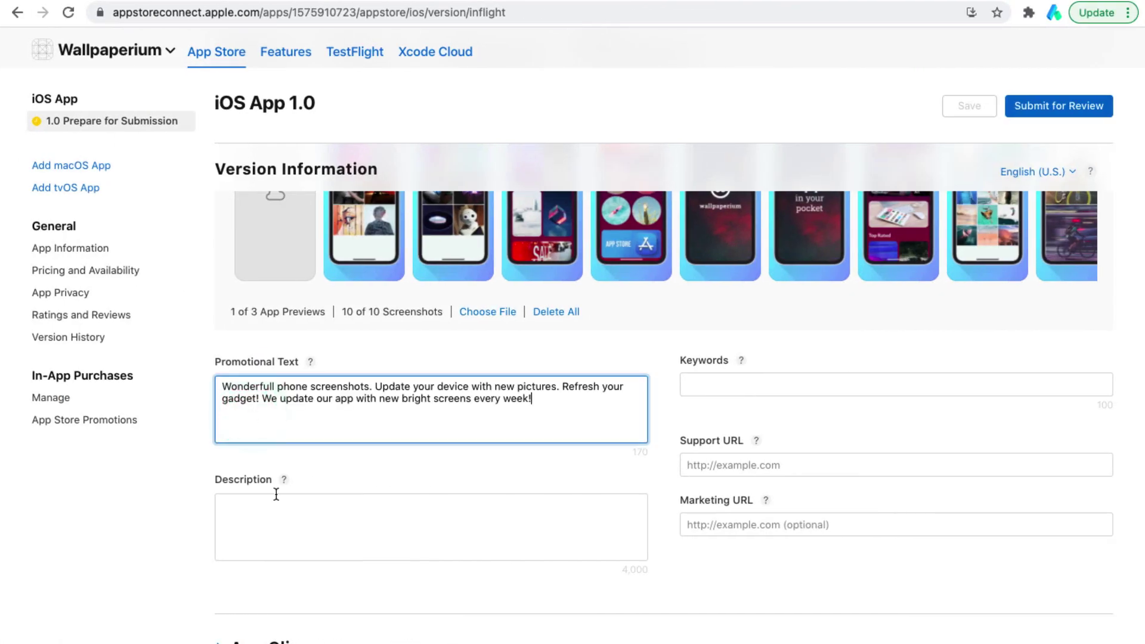
Step: Paste the Description 2 paragraphs from TextEdit into the Description field
click(279, 505)
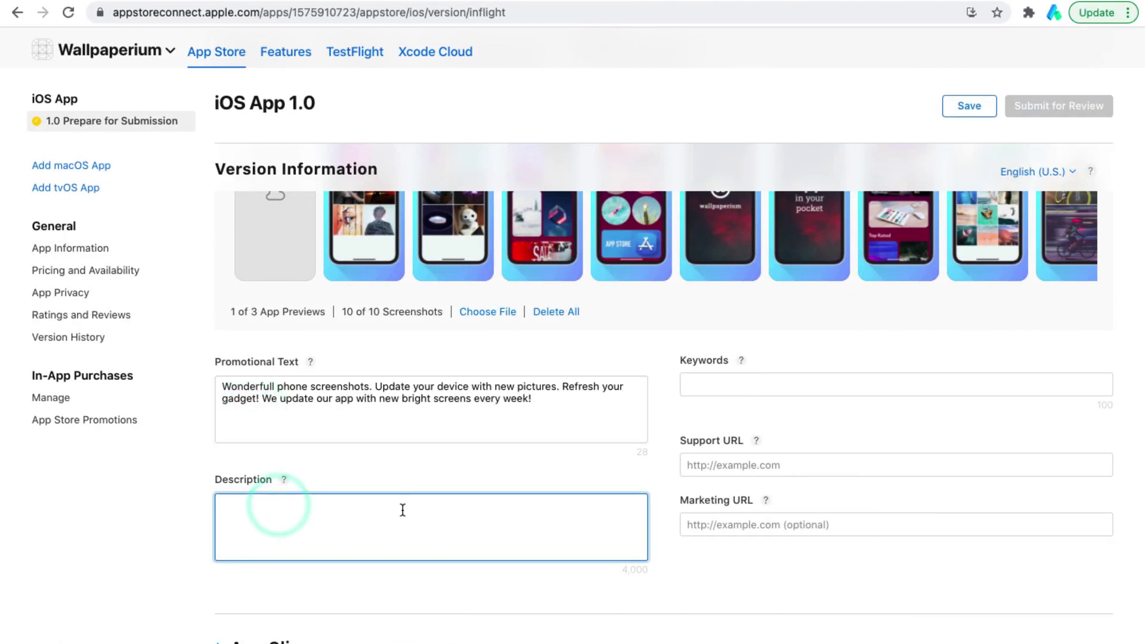
click(285, 482)
click(495, 524)
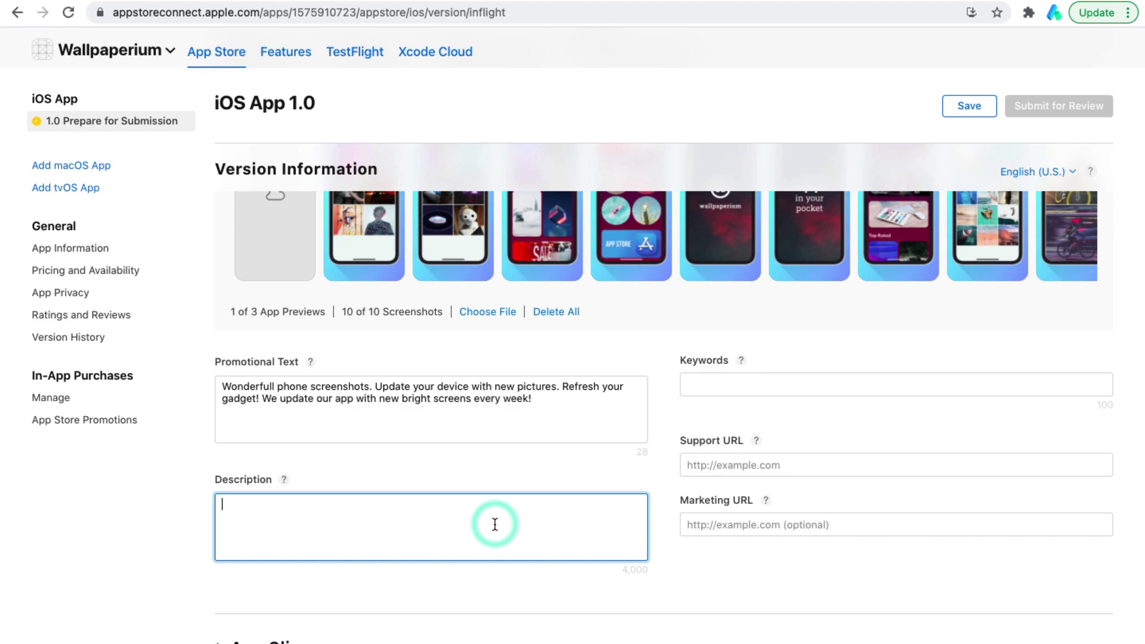
key(ctrl+Left)
drag(424, 262, 113, 194)
key(super+c)
key(ctrl+Right)
click(249, 524)
key(super+v)
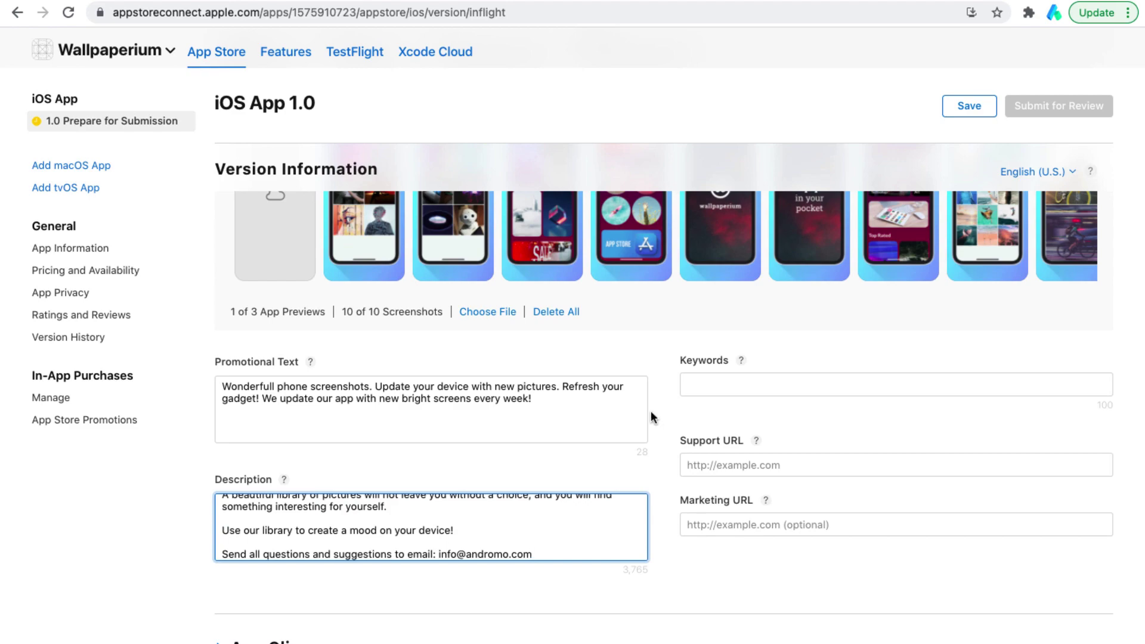
Step: Copy the prepared keywords line from the notes for the Keywords field
click(729, 388)
key(ctrl+Left)
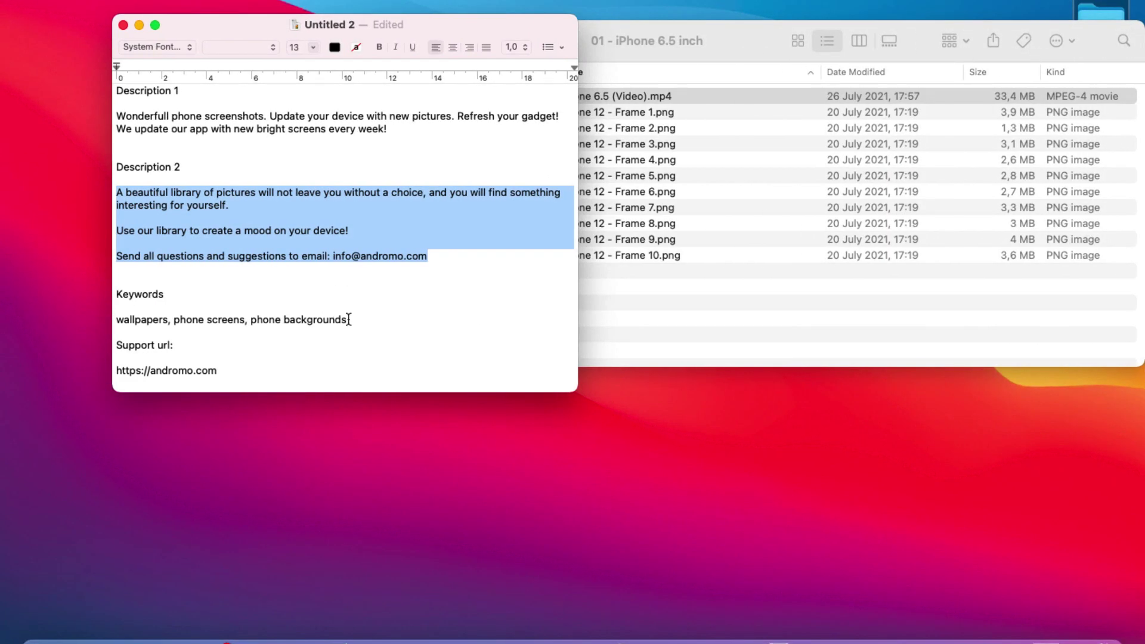
drag(349, 319, 97, 317)
key(ctrl+Right)
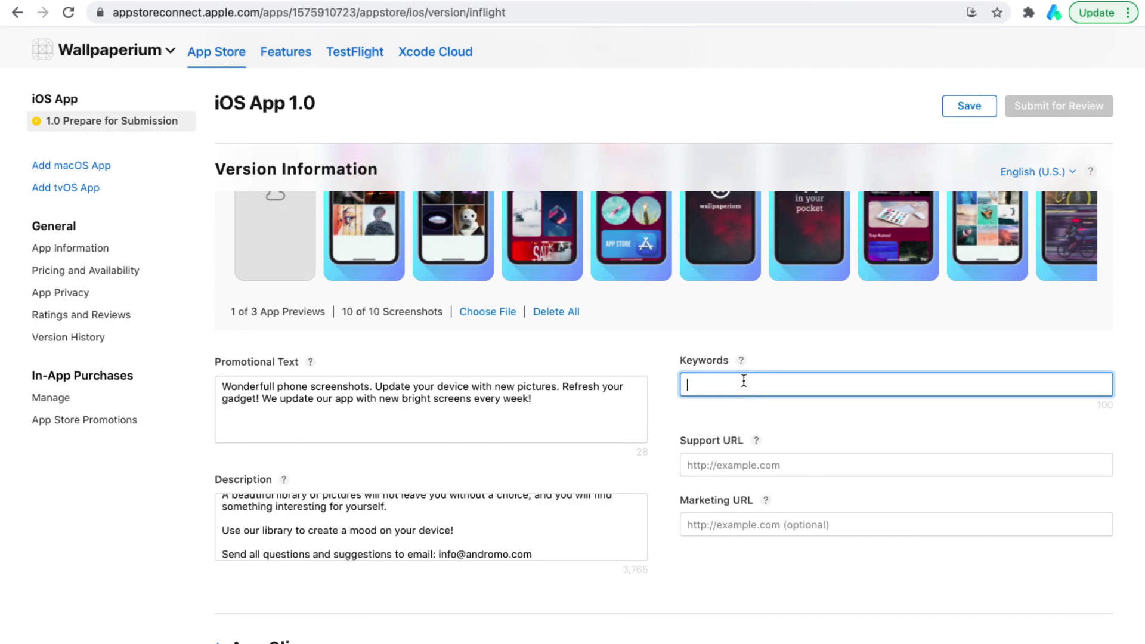
key(super+v)
click(718, 466)
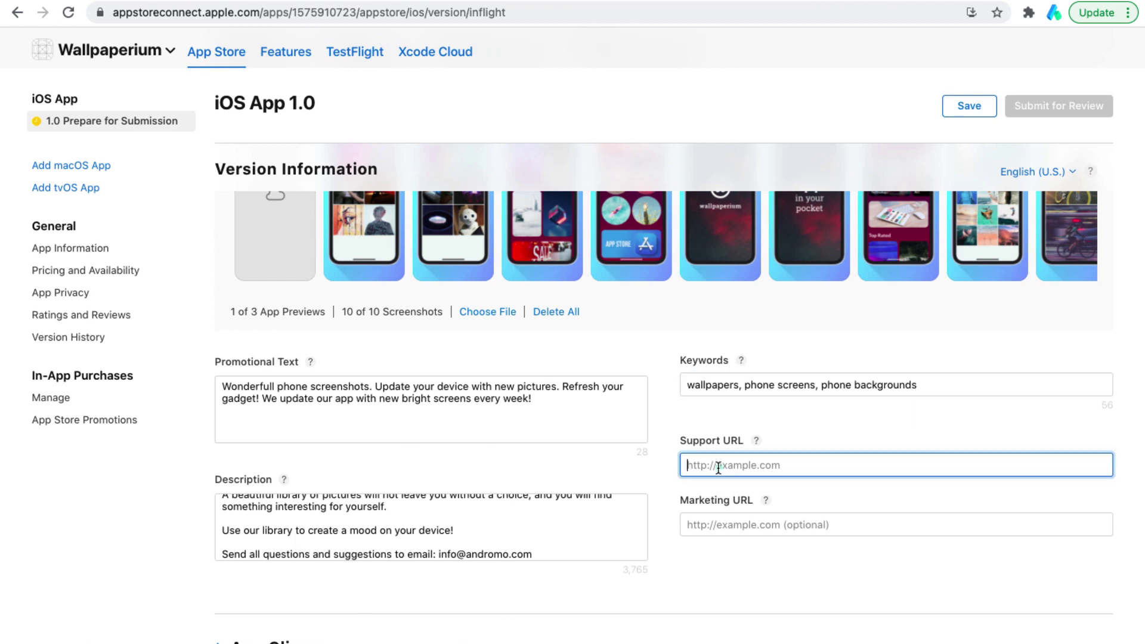
text(https://andromo.com)
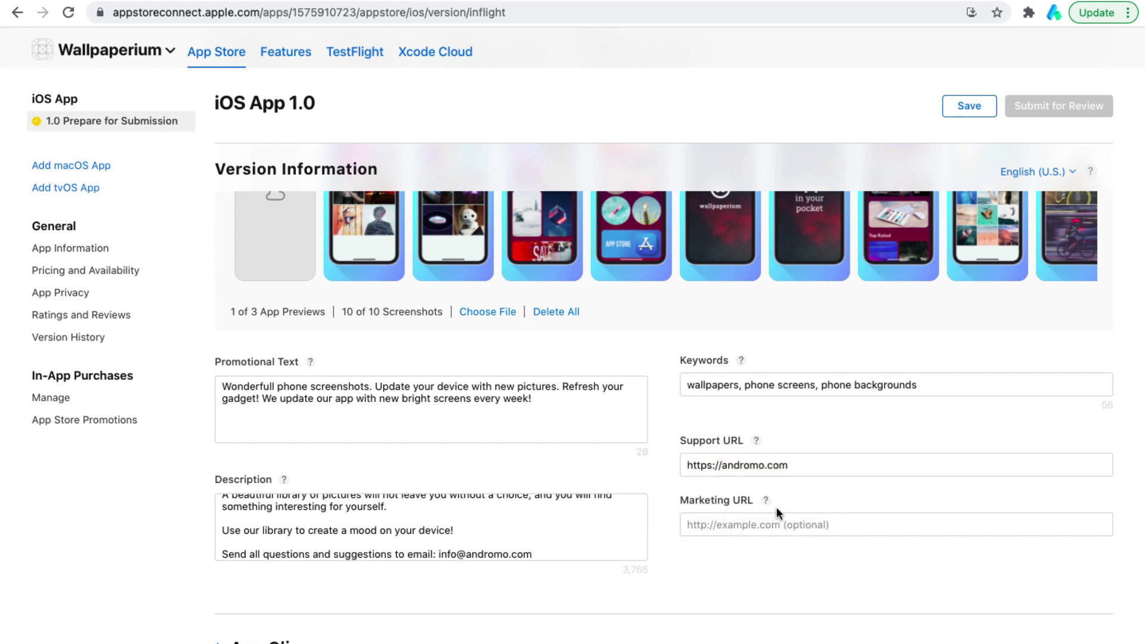
click(766, 502)
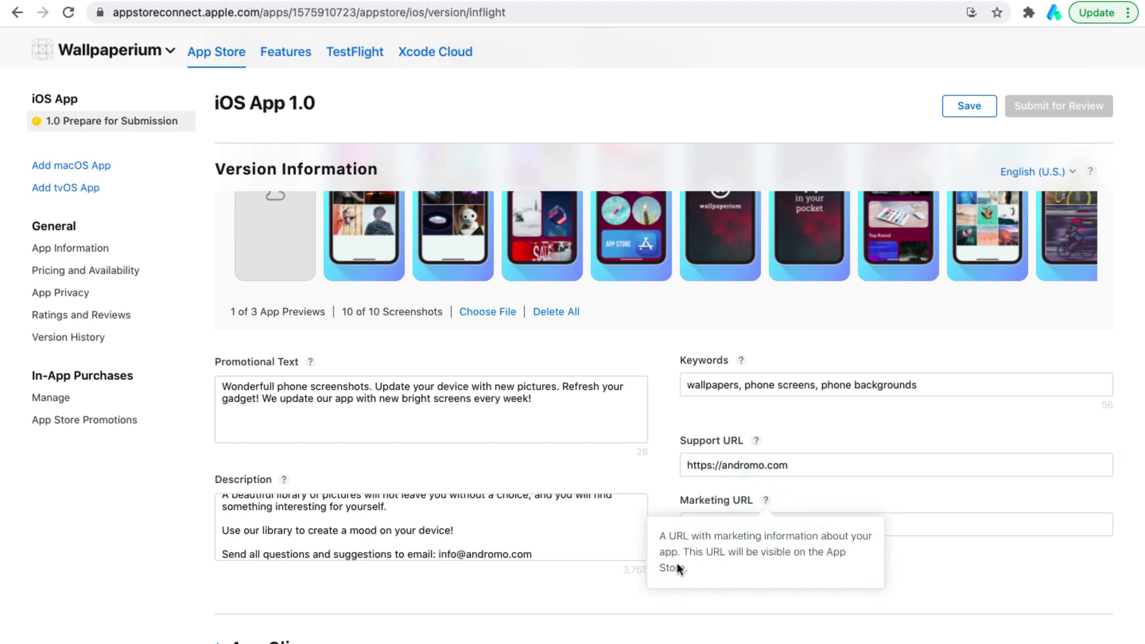
click(827, 497)
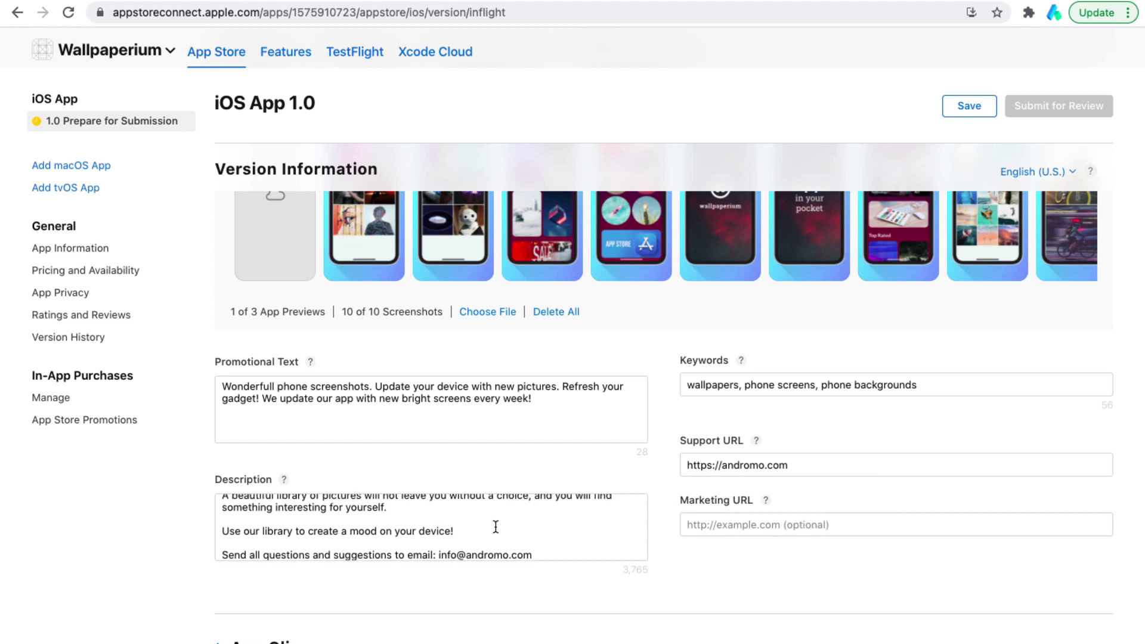
Step: In the Build section, select build 1007 in the Add Build dialog and confirm
scroll(546, 505, up, 1)
scroll(671, 471, down, 3)
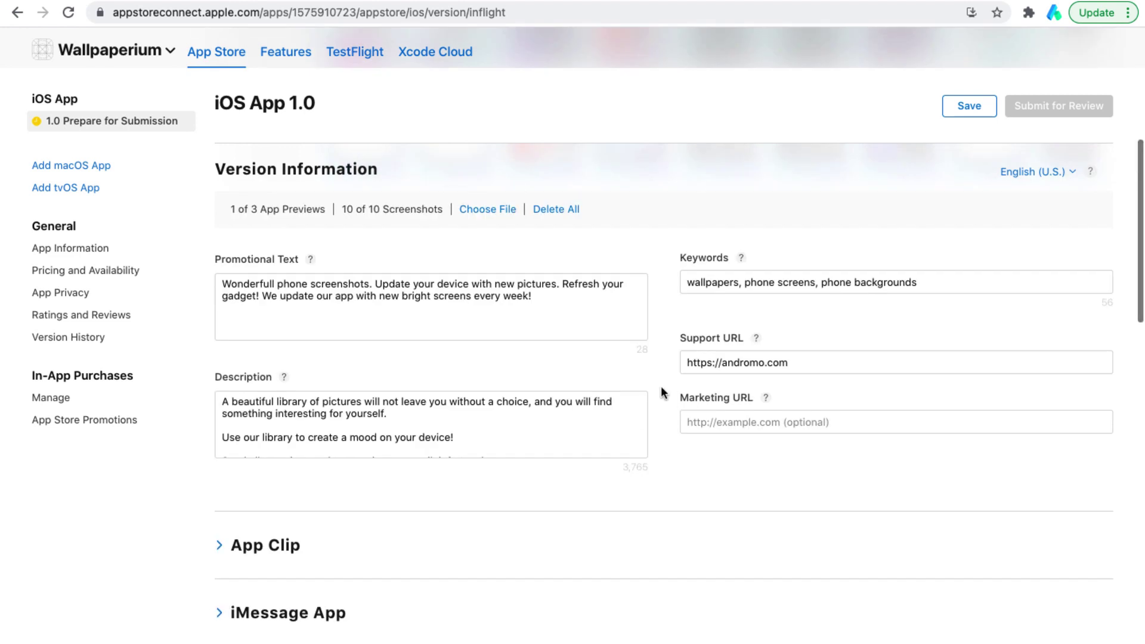
scroll(660, 385, up, 5)
scroll(661, 385, down, 2)
scroll(661, 385, up, 1)
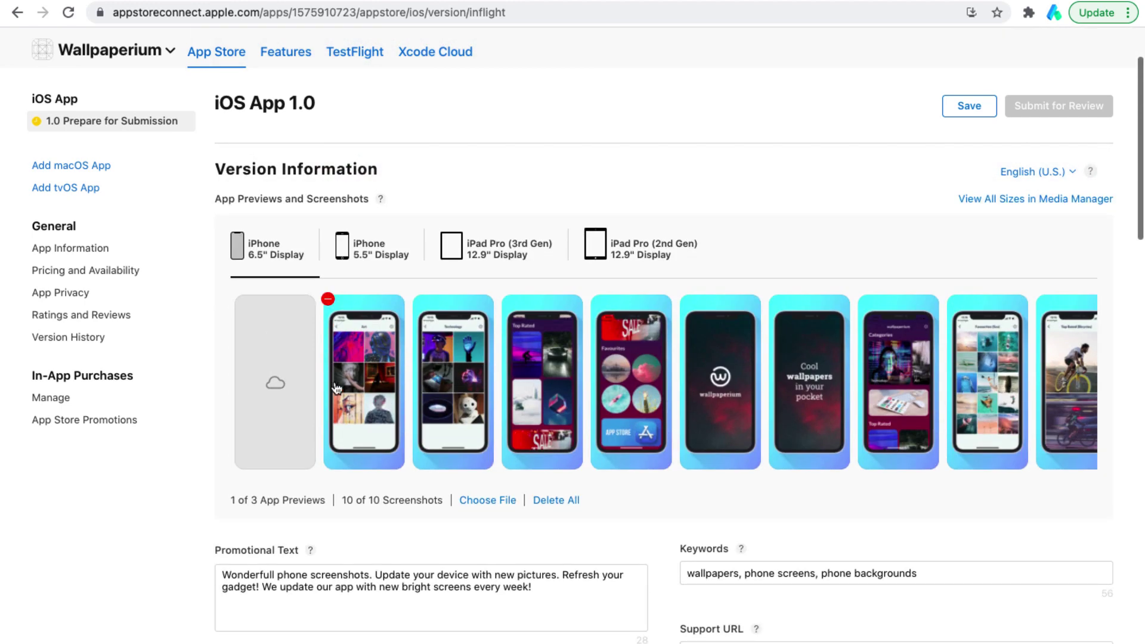
scroll(646, 394, down, 7)
scroll(648, 399, down, 6)
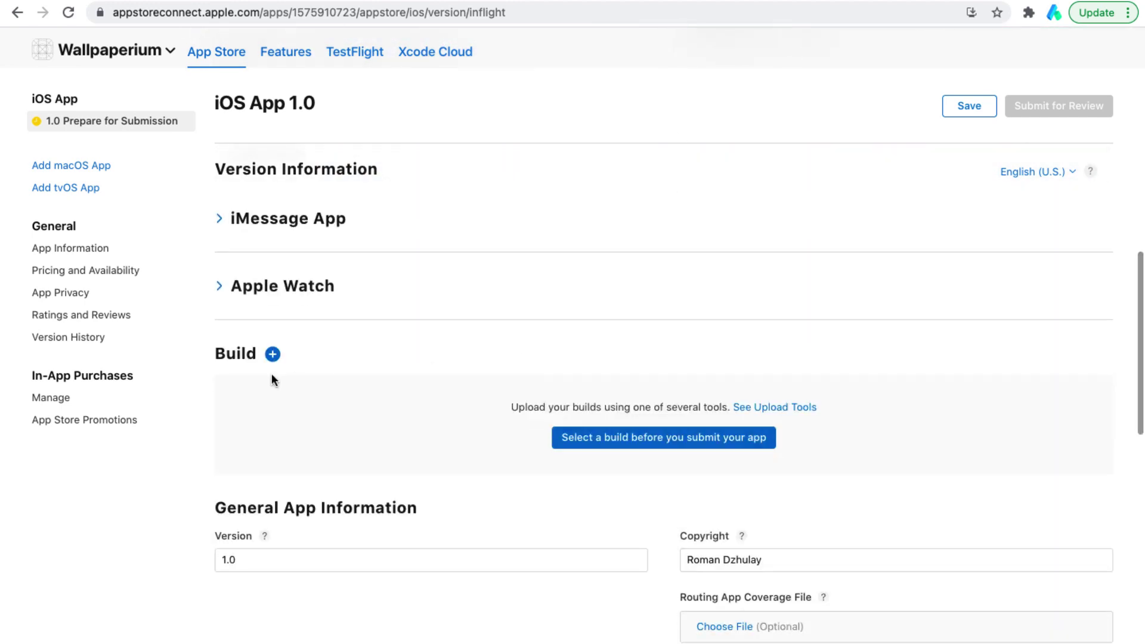
click(272, 355)
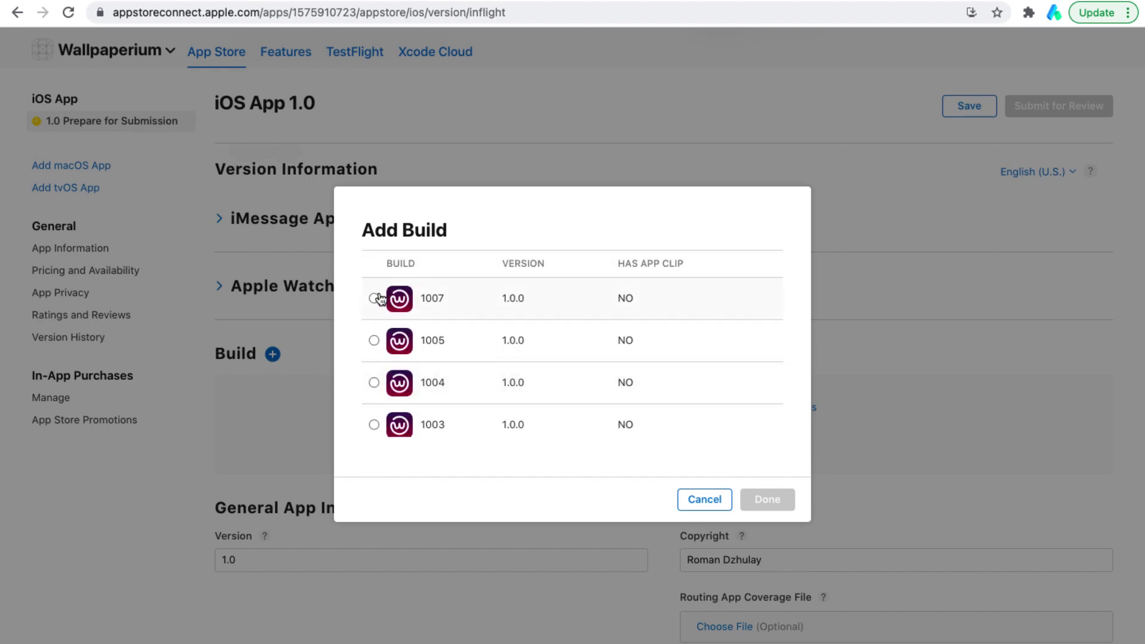
click(374, 298)
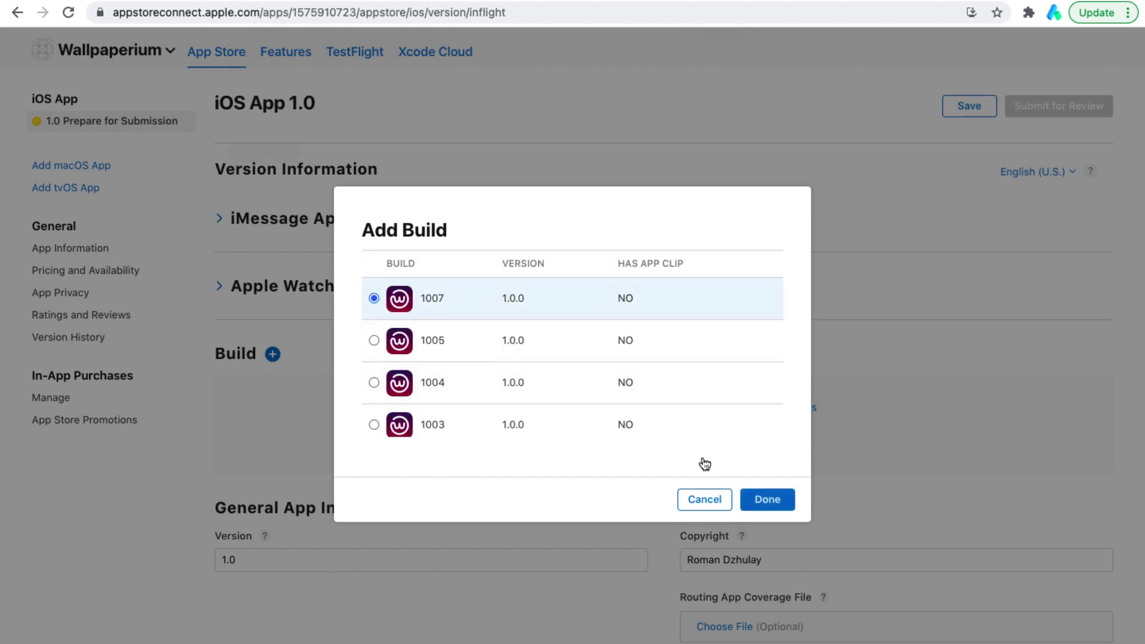
click(766, 500)
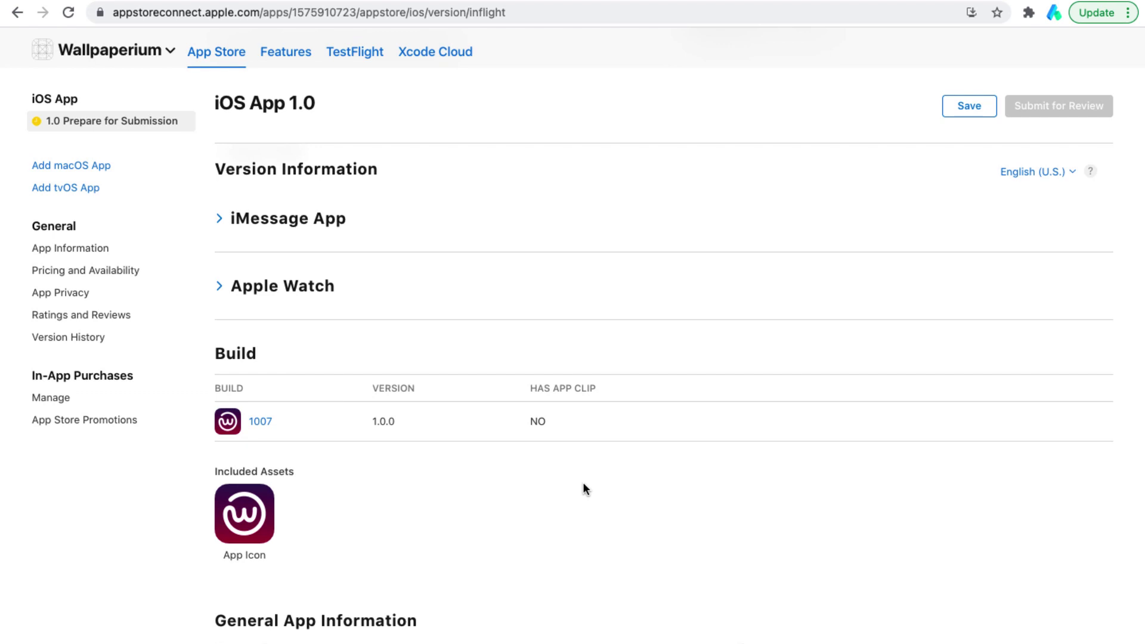
Step: Review the filled version page fields and save the iOS App 1.0 changes
scroll(612, 476, down, 1)
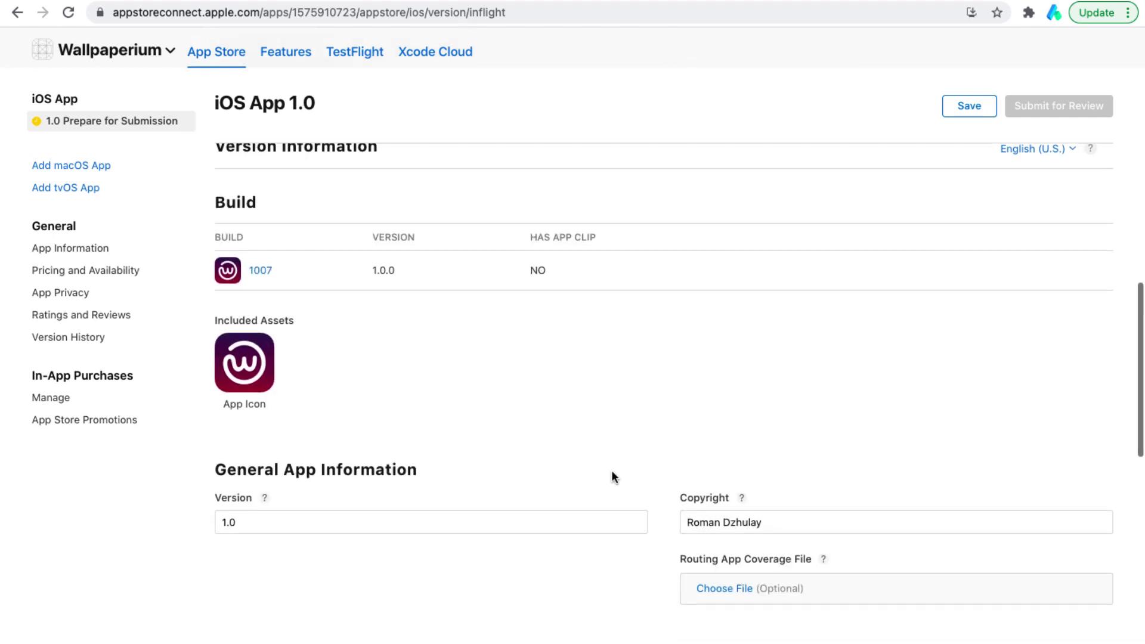
scroll(613, 477, down, 3)
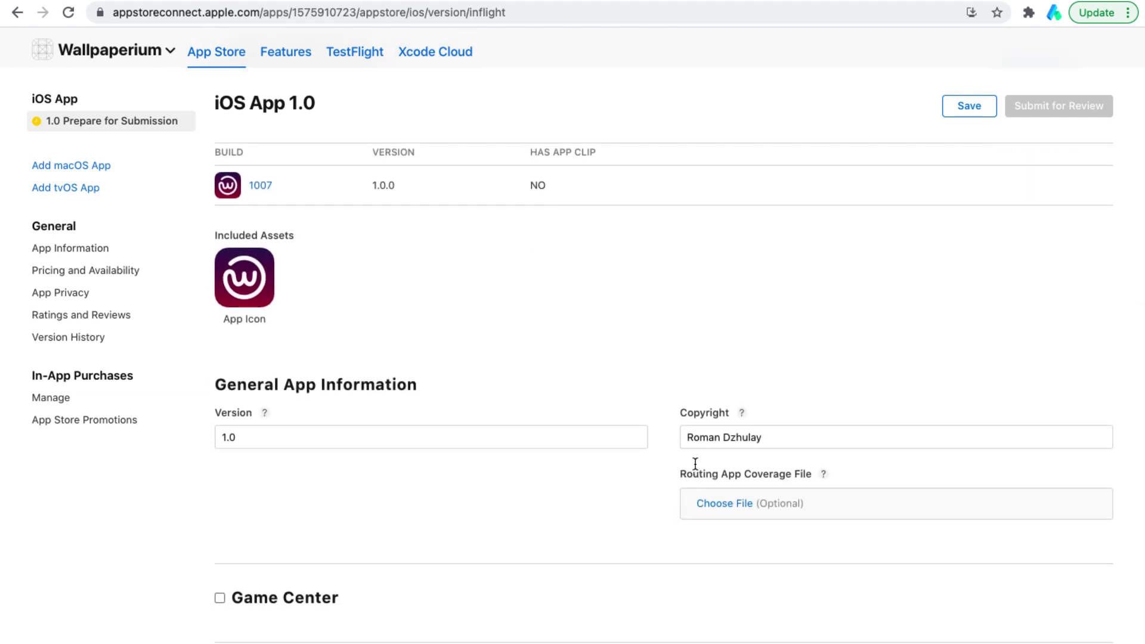
scroll(775, 411, down, 2)
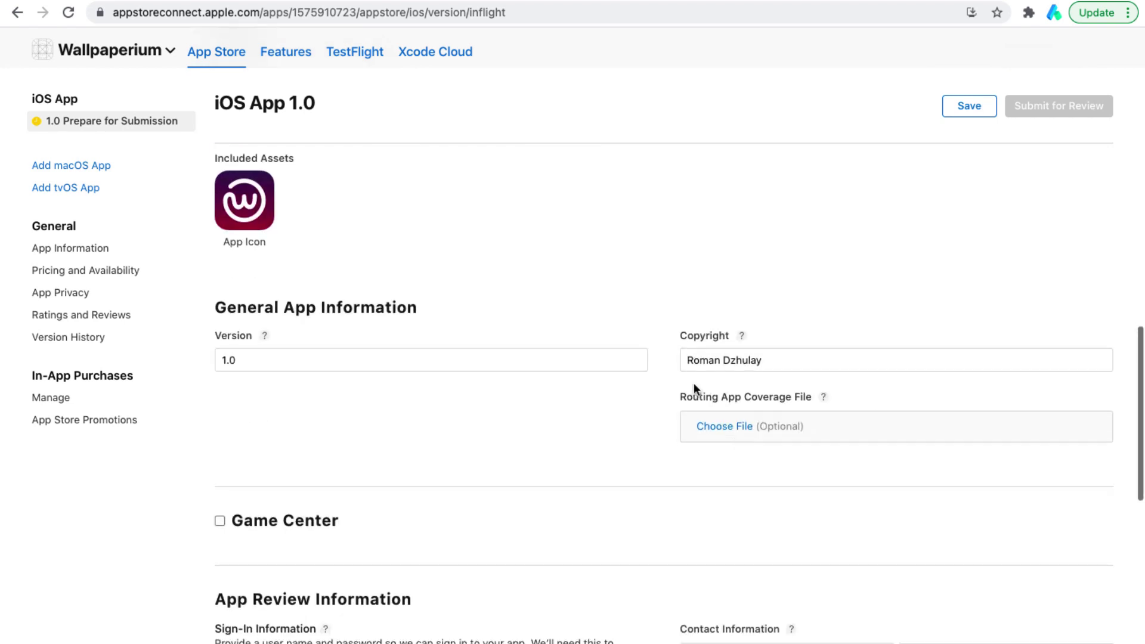
scroll(692, 367, down, 6)
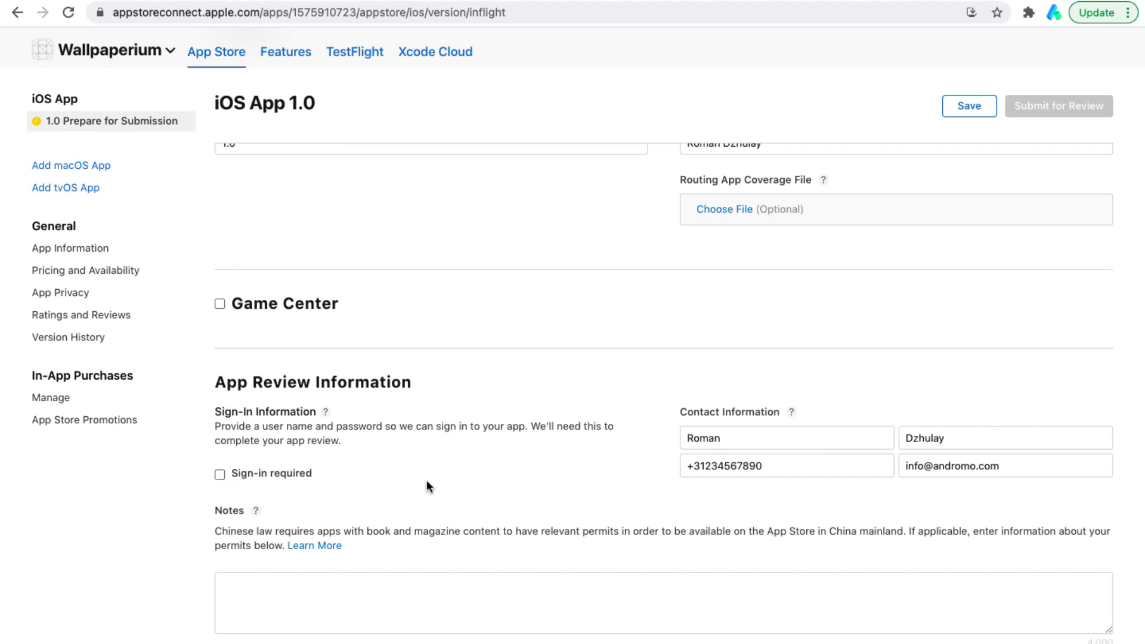
scroll(427, 480, down, 4)
scroll(437, 392, down, 5)
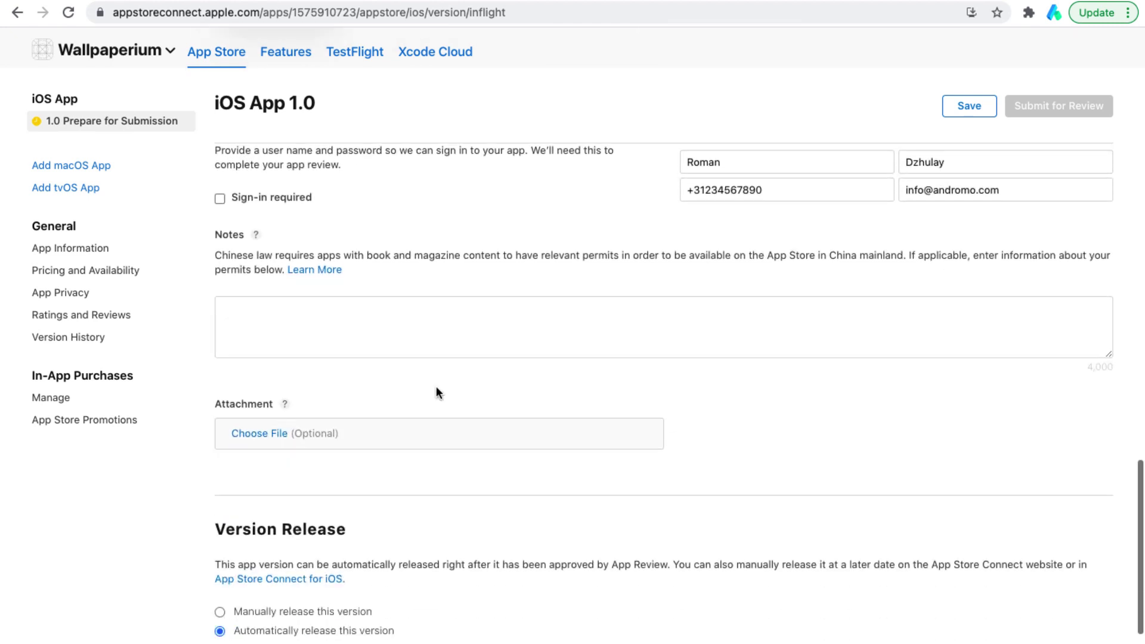
scroll(437, 392, up, 20)
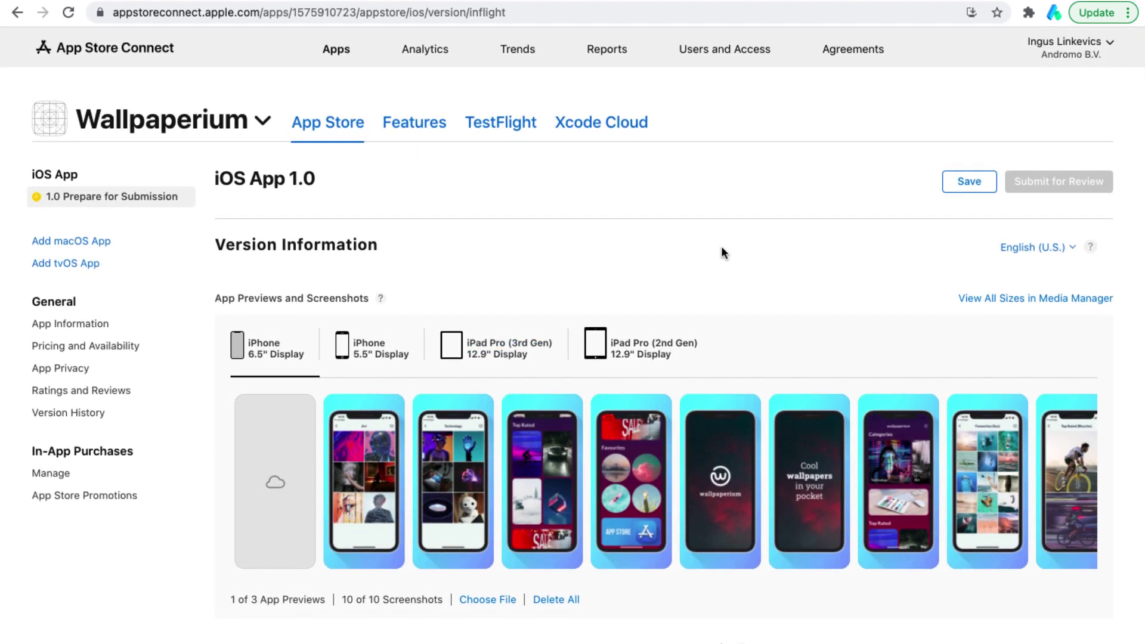
click(970, 181)
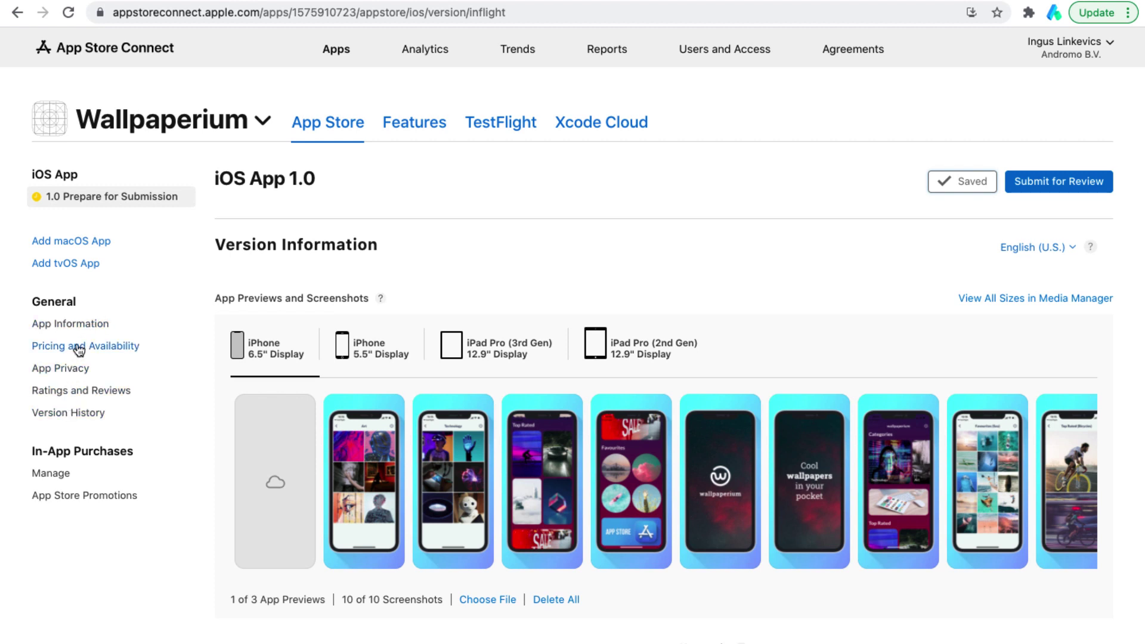
Step: Check Bundle ID, SKU, Entertainment primary category and content rights on App Information
click(91, 322)
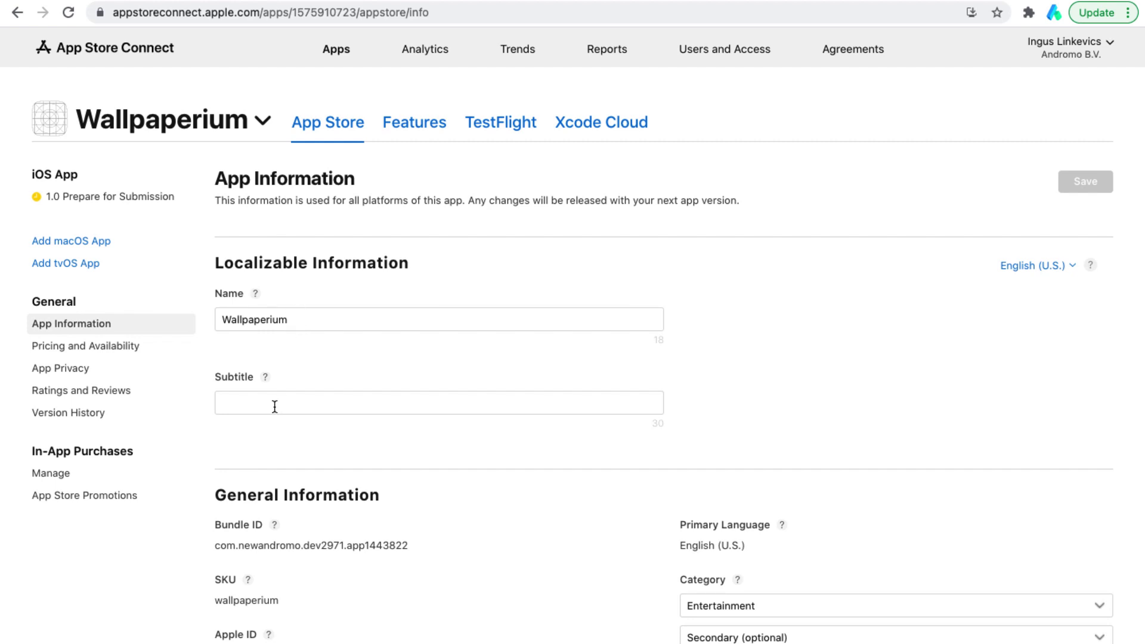
scroll(412, 356, down, 5)
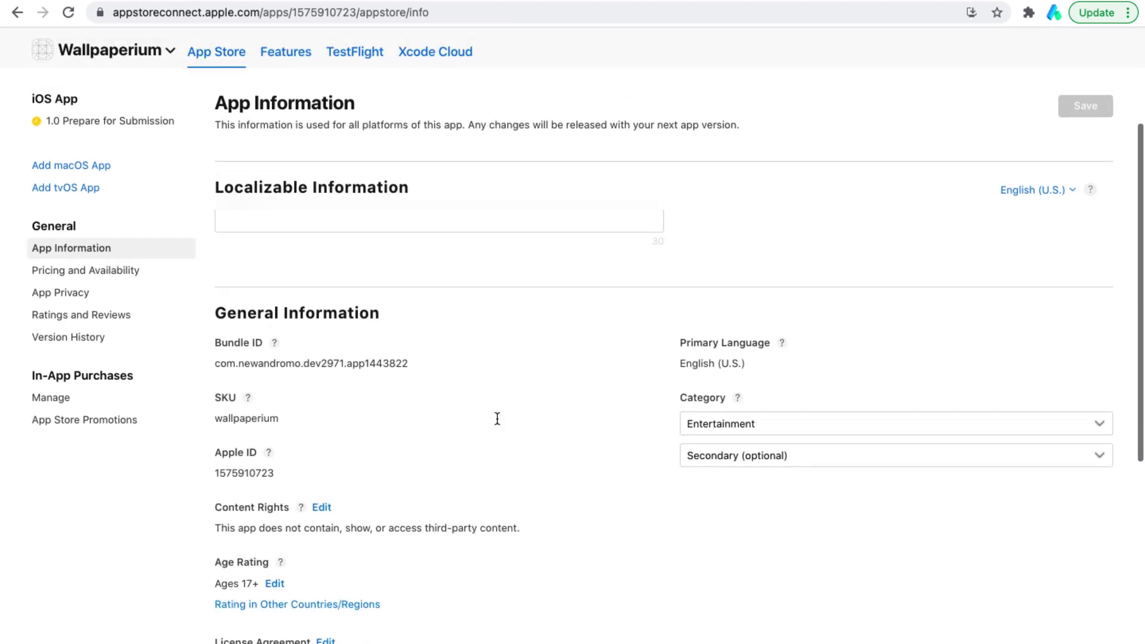
drag(216, 364, 426, 364)
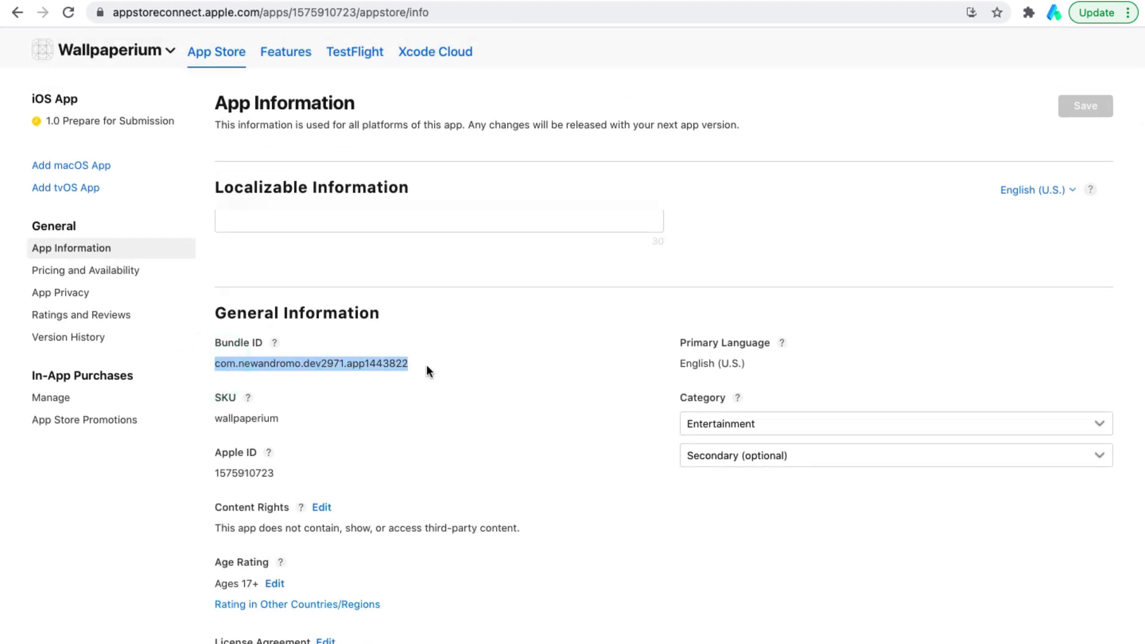
double_click(266, 419)
scroll(604, 330, down, 2)
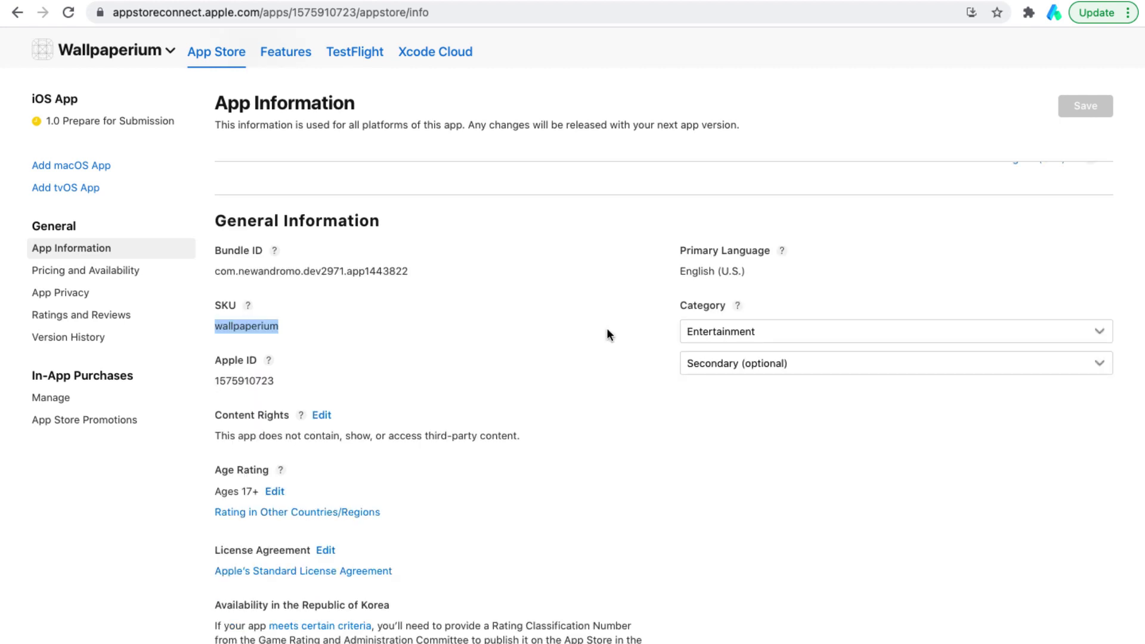
click(707, 332)
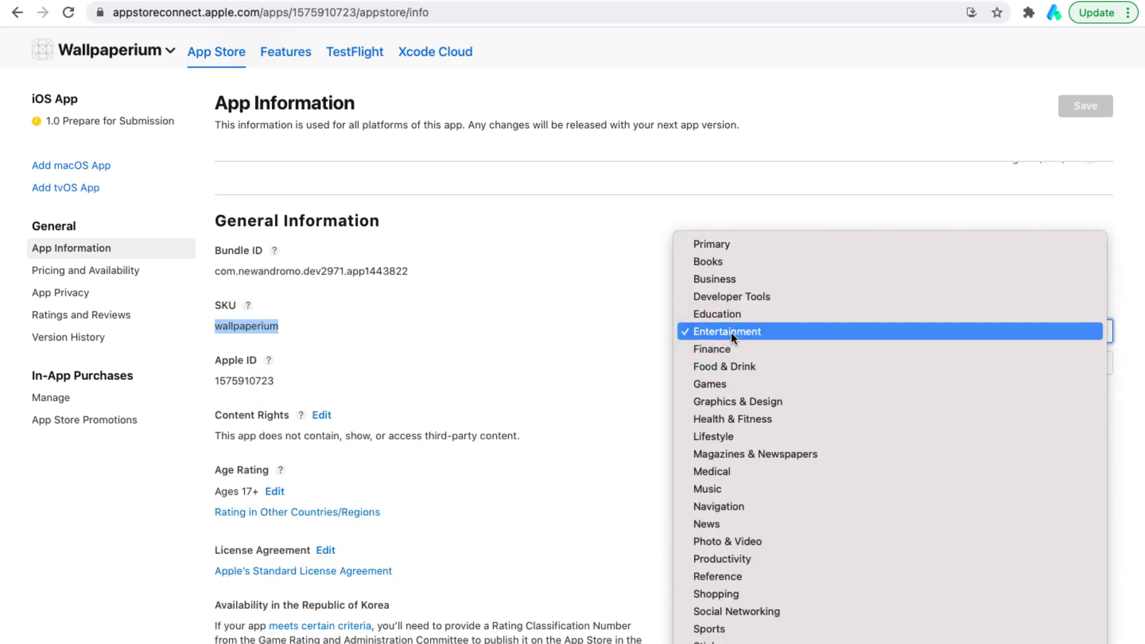
click(732, 331)
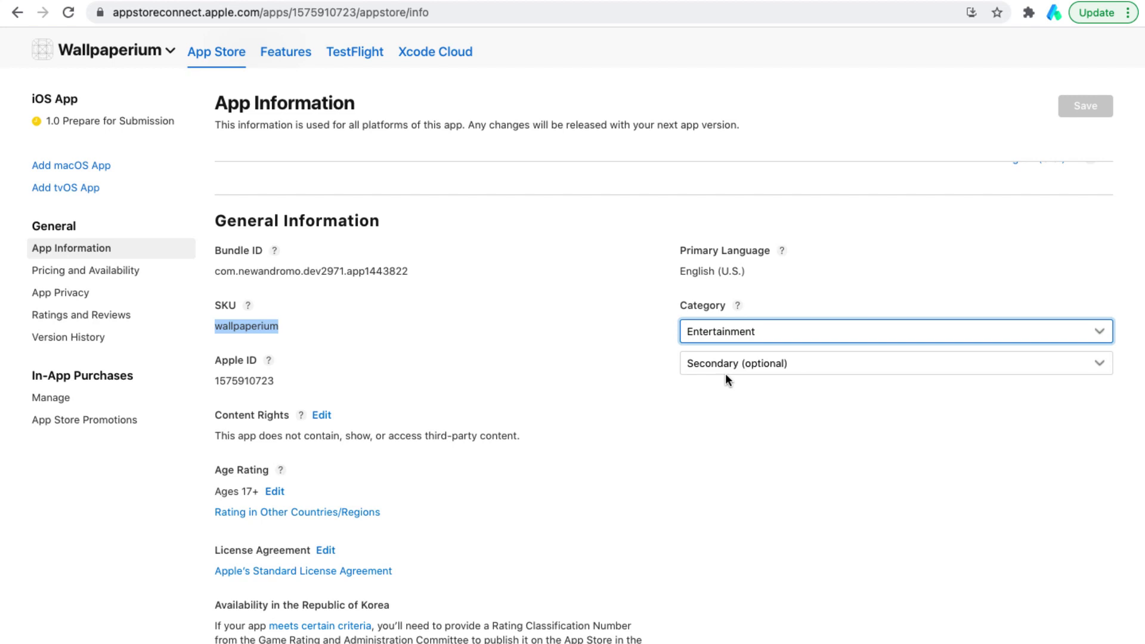
click(546, 381)
scroll(547, 382, down, 1)
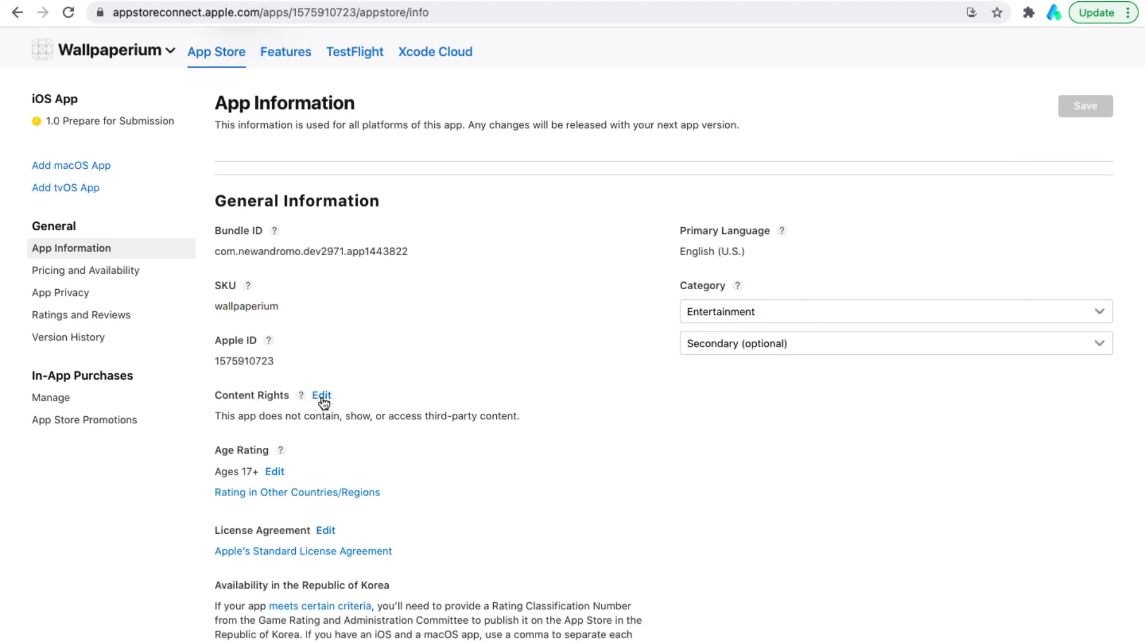
drag(215, 416, 534, 418)
click(249, 417)
Step: Open the Age Rating questionnaire and License Agreement editor, closing both unchanged
scroll(265, 439, down, 2)
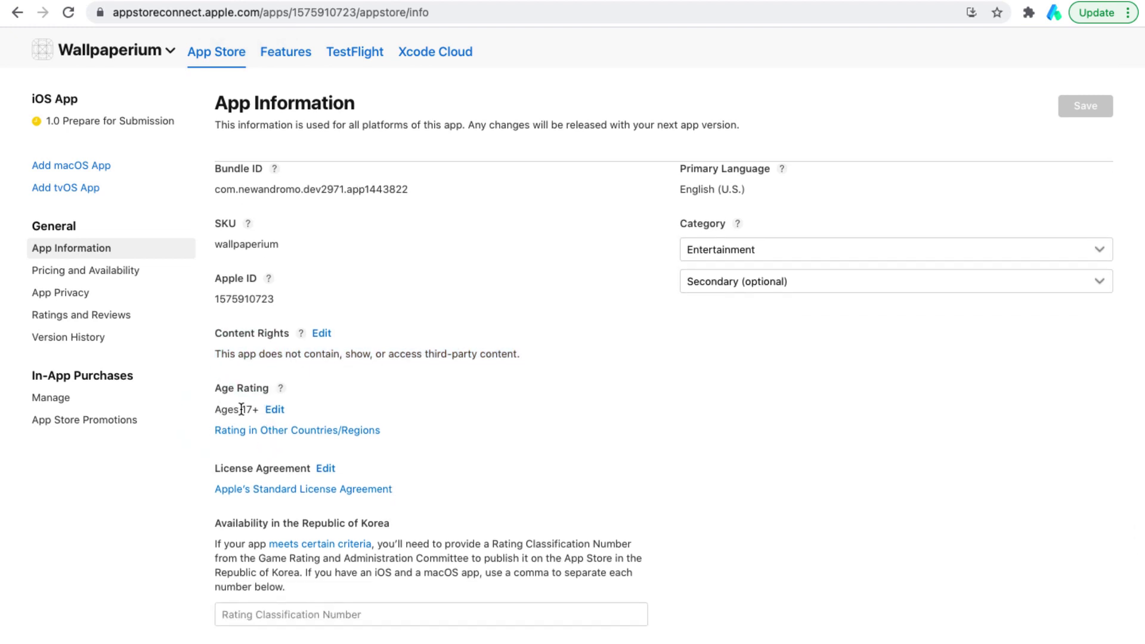
click(272, 409)
scroll(503, 284, down, 3)
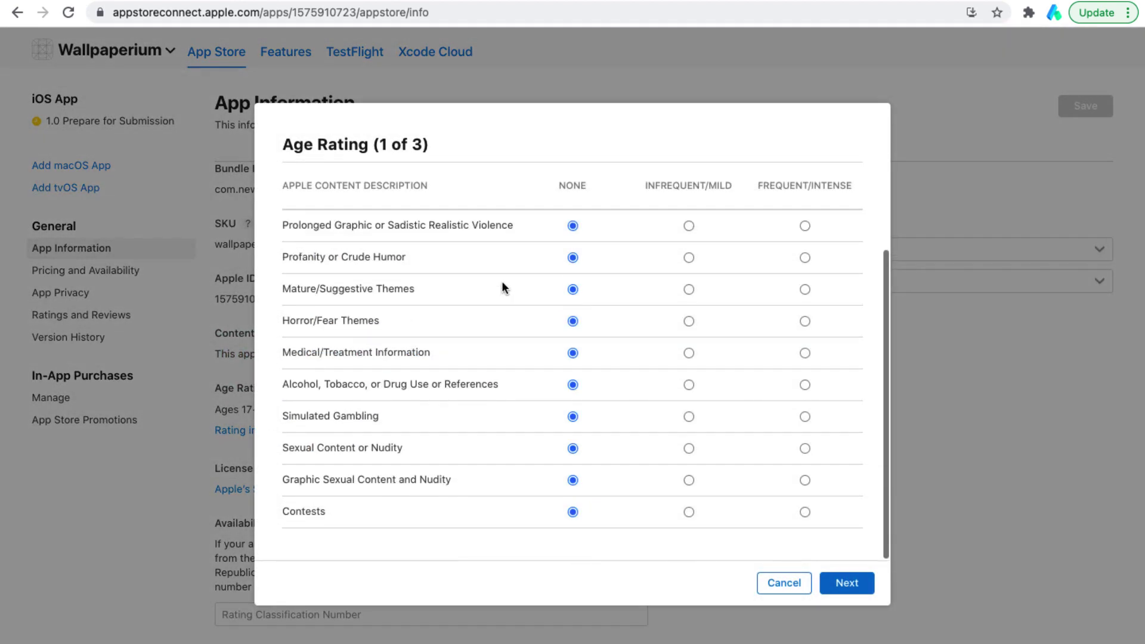
scroll(502, 285, up, 3)
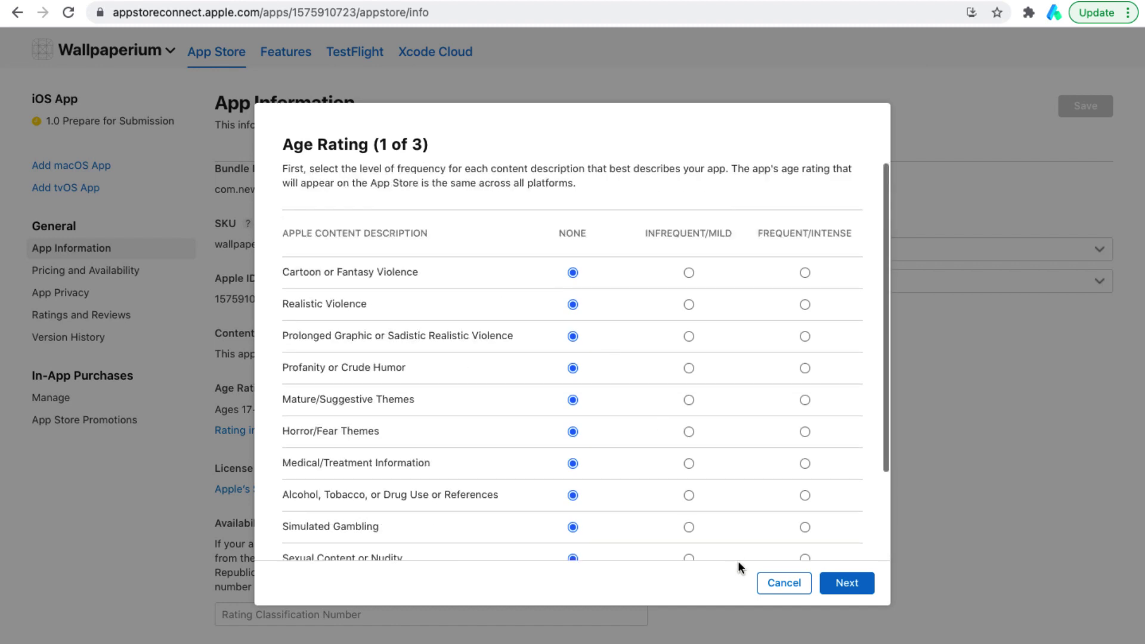
click(774, 587)
scroll(357, 447, down, 2)
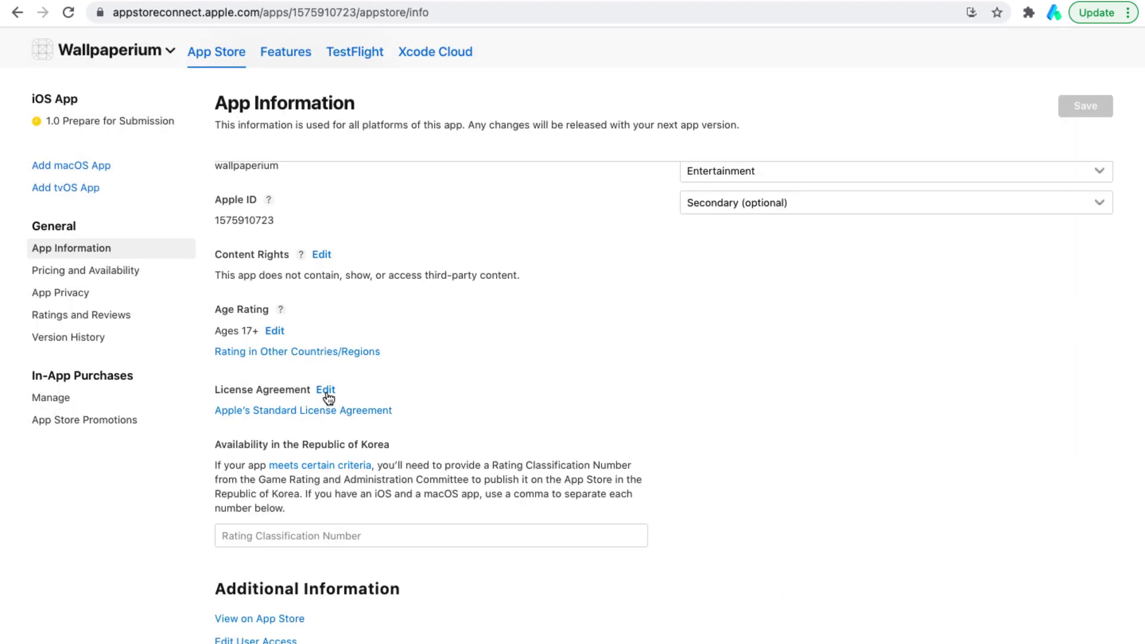
click(336, 389)
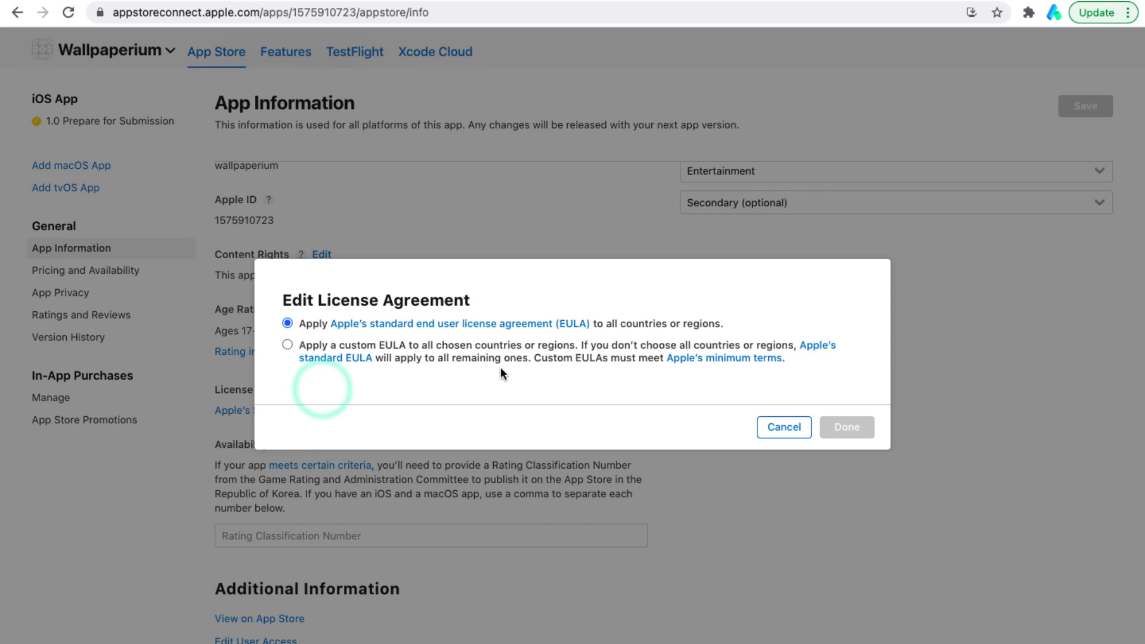
click(785, 427)
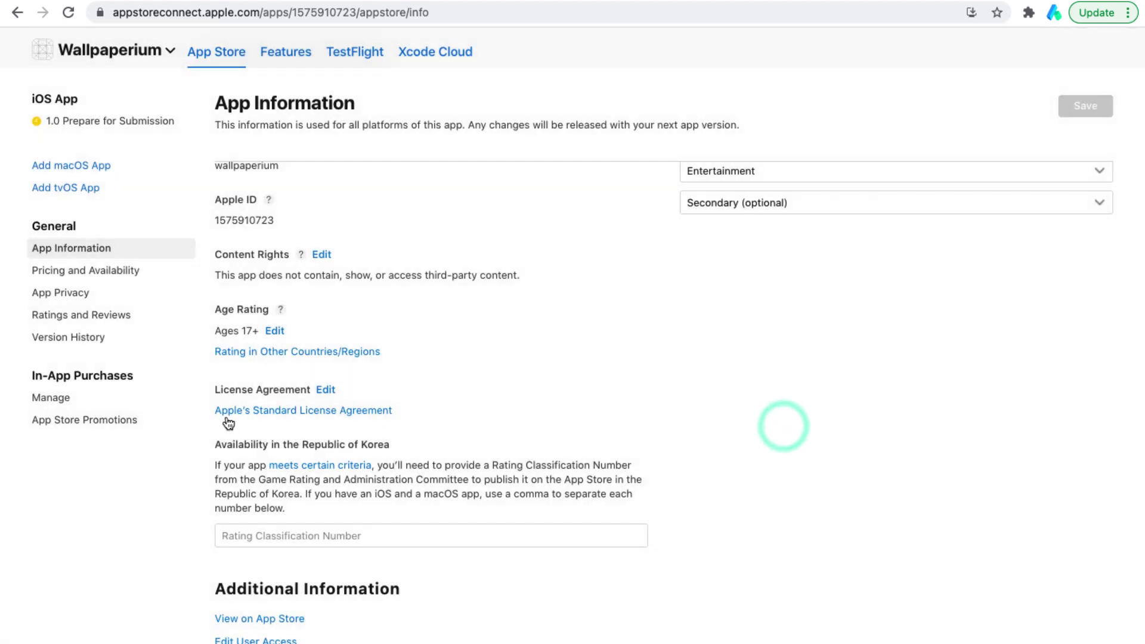
scroll(396, 446, down, 3)
scroll(395, 446, up, 5)
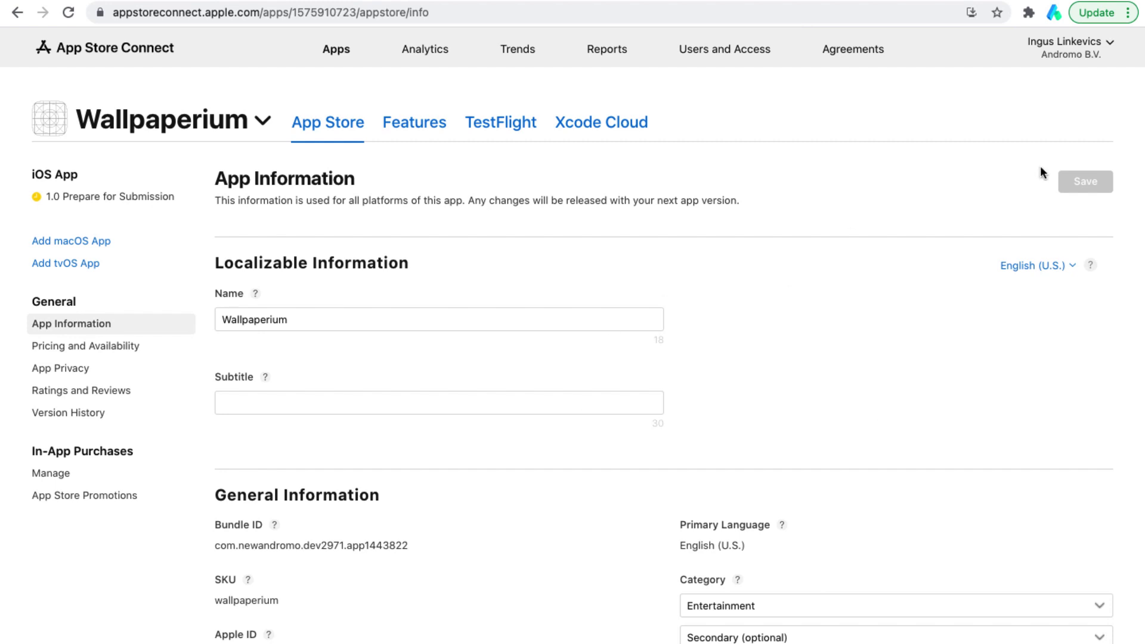
Step: Save the app information and keep the price tier at EUR 0.0 (Free)
click(1087, 183)
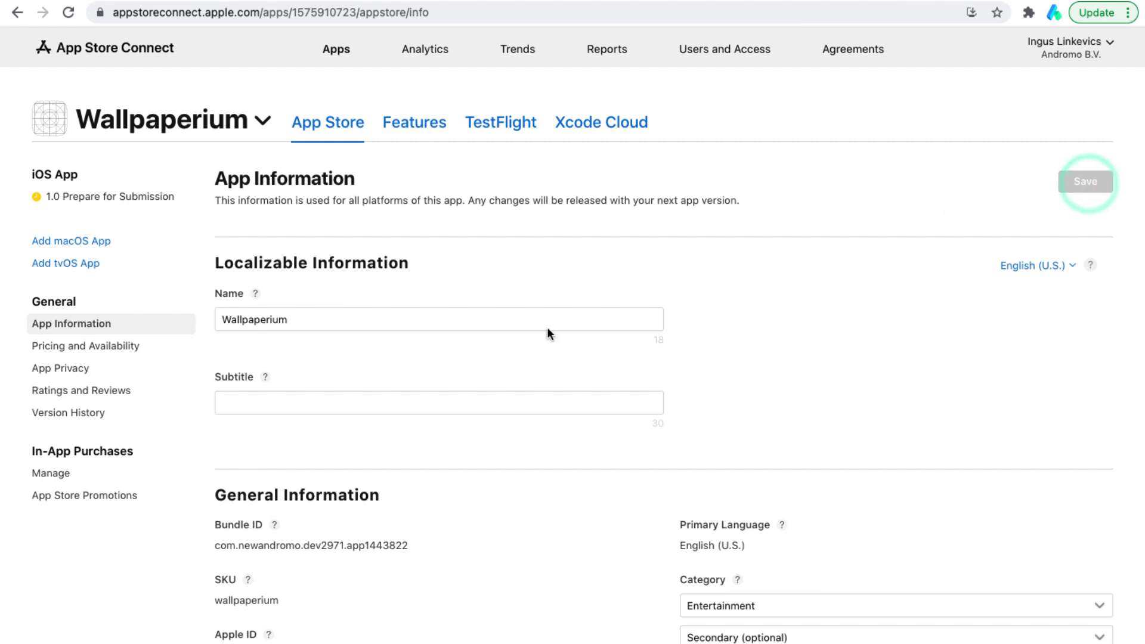
click(97, 349)
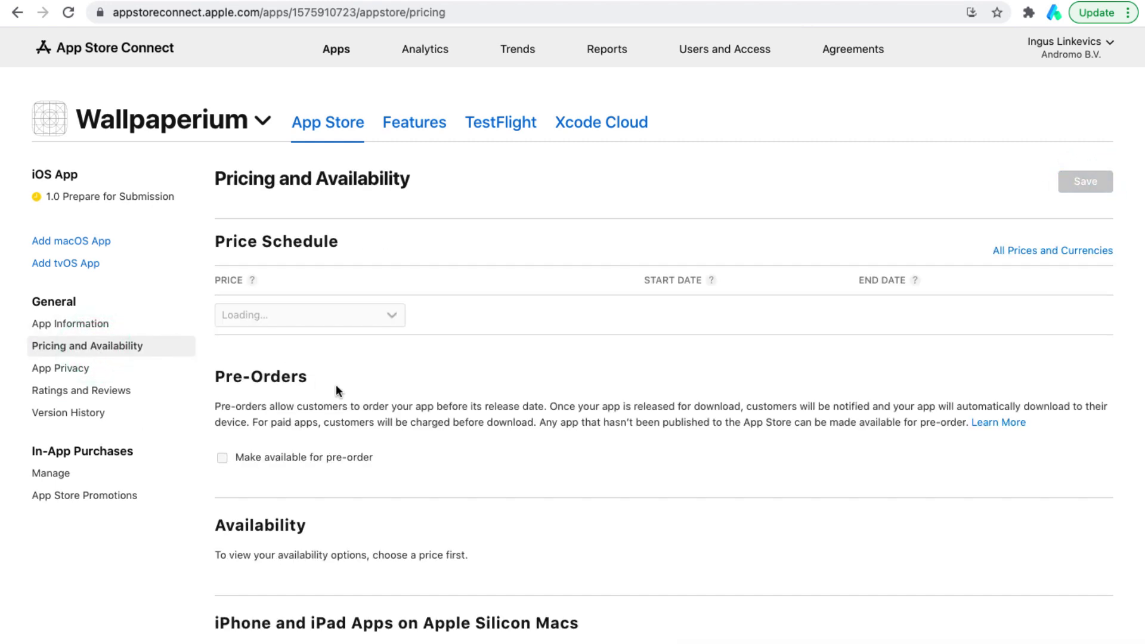
click(390, 324)
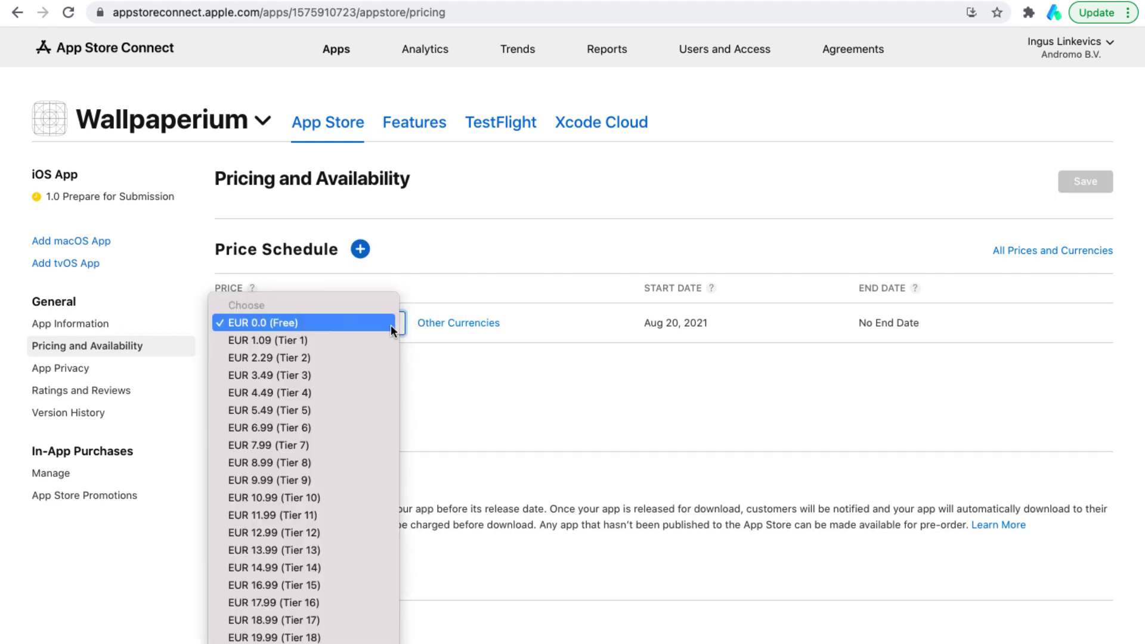
click(248, 322)
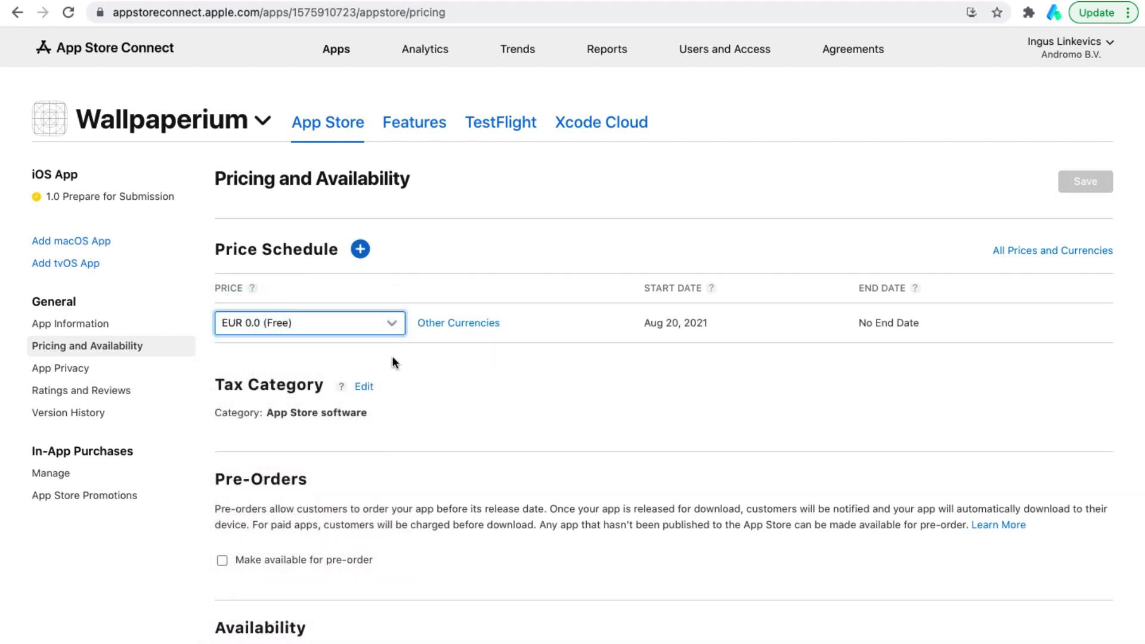
scroll(484, 387, down, 3)
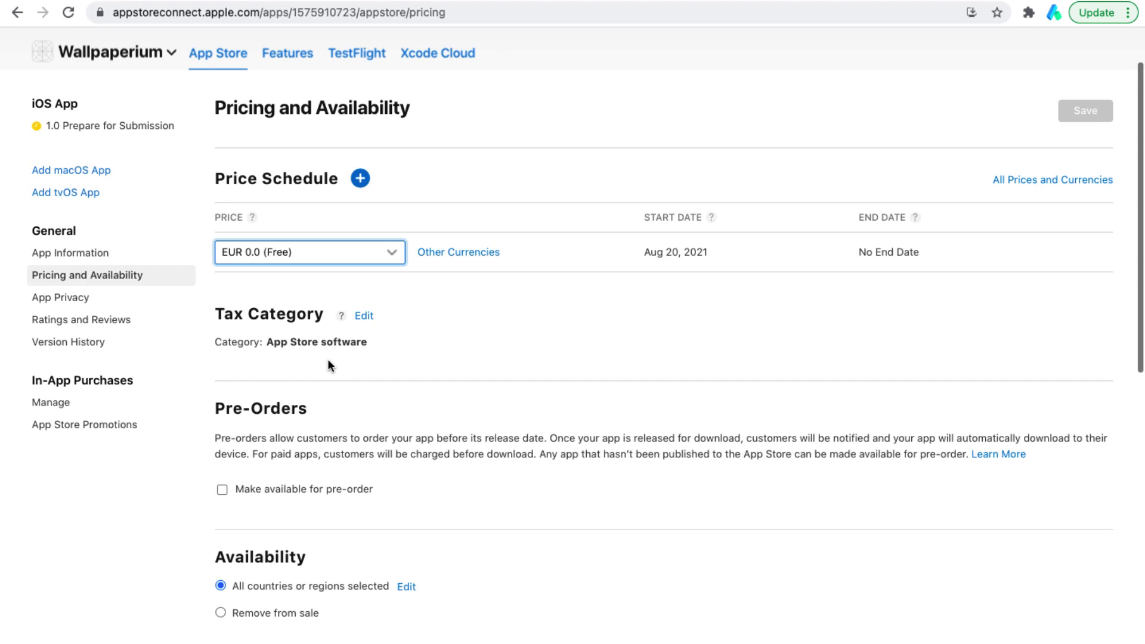
scroll(329, 365, down, 1)
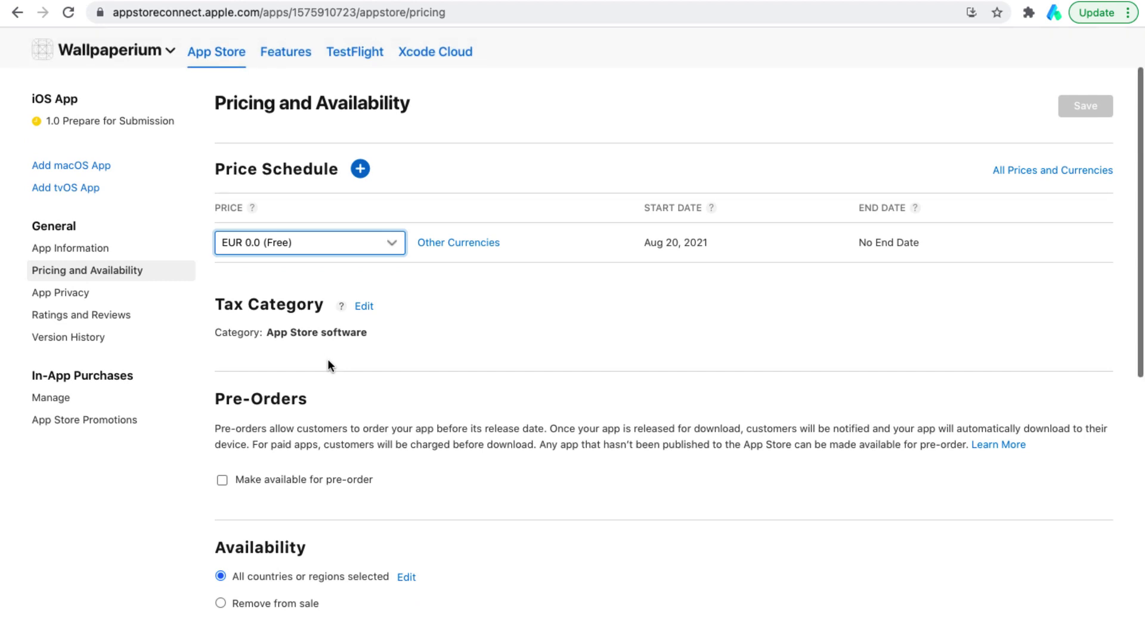
Step: Check the tax category stays App Store software, closing its settings without changes
click(364, 306)
click(394, 376)
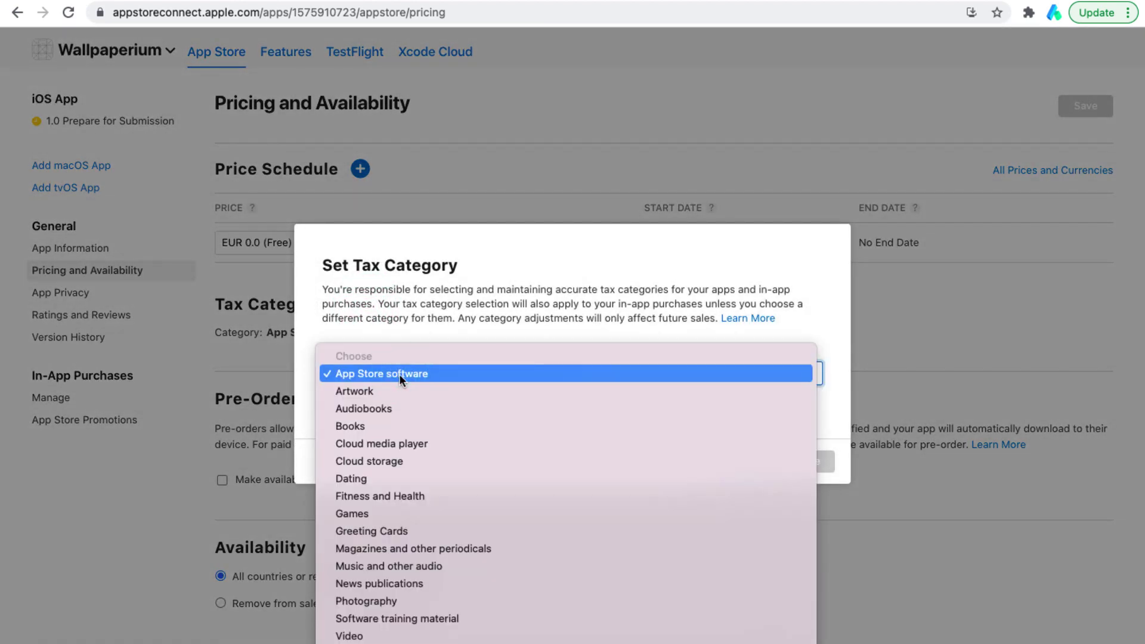
click(453, 316)
click(744, 461)
scroll(398, 322, down, 3)
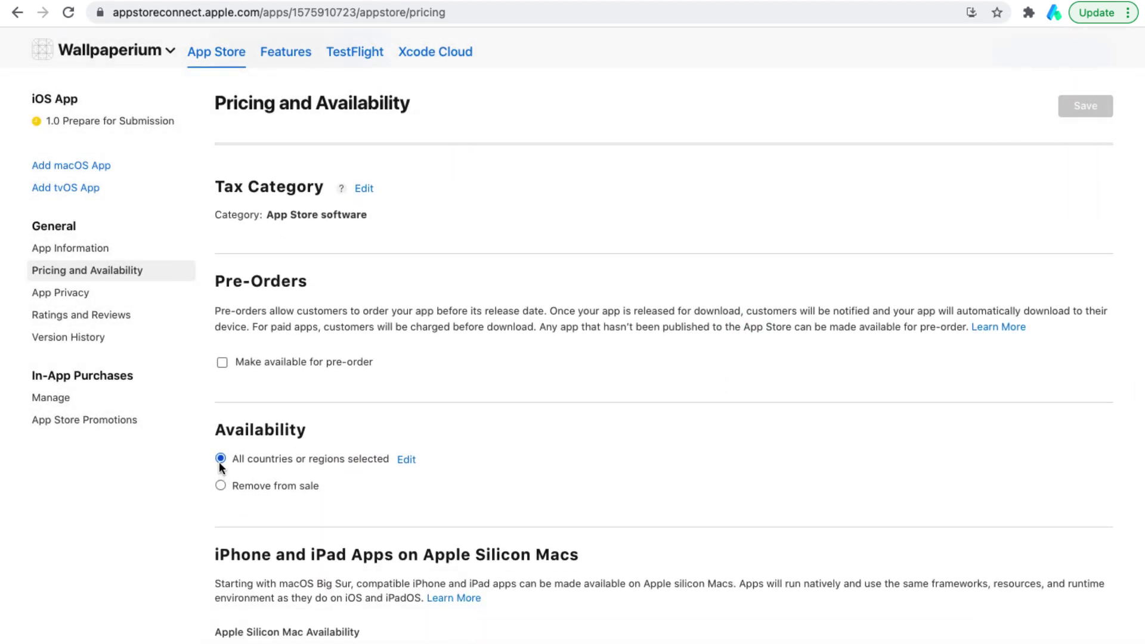
Step: Review the country availability list unchanged, then save the free EUR 0.0 pricing settings
click(406, 459)
scroll(473, 378, down, 10)
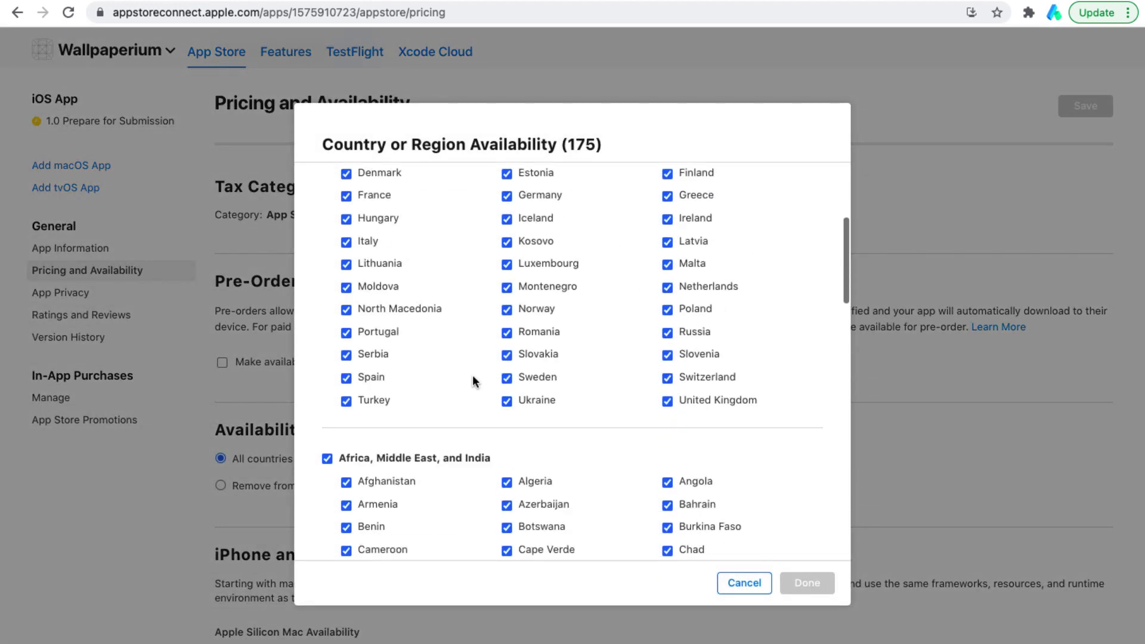
scroll(472, 375, up, 15)
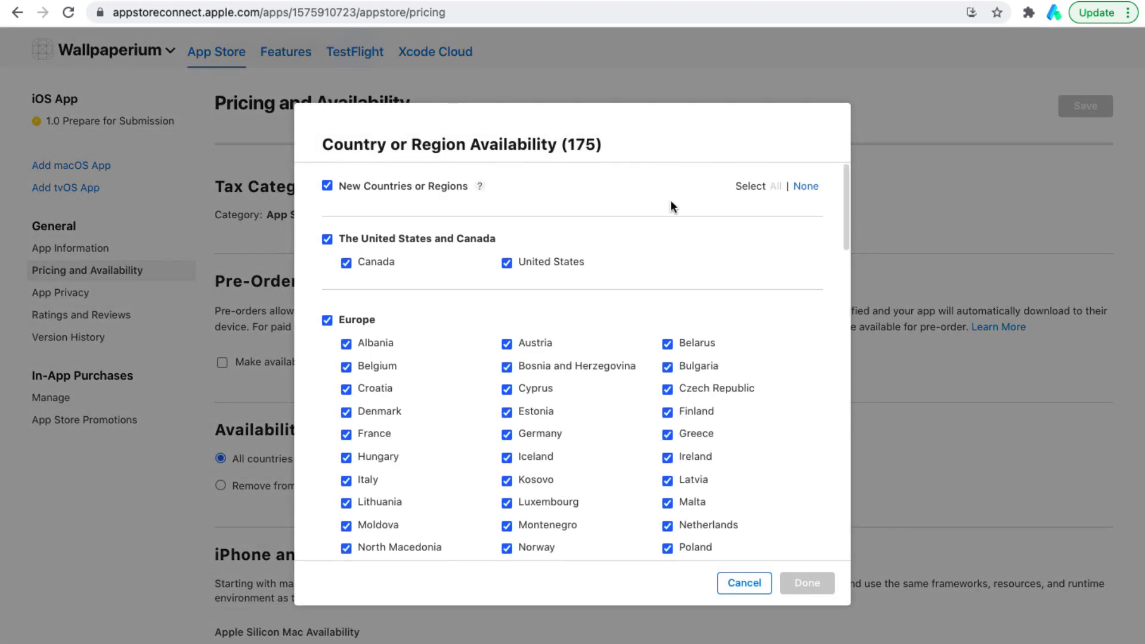
click(751, 584)
scroll(452, 407, down, 3)
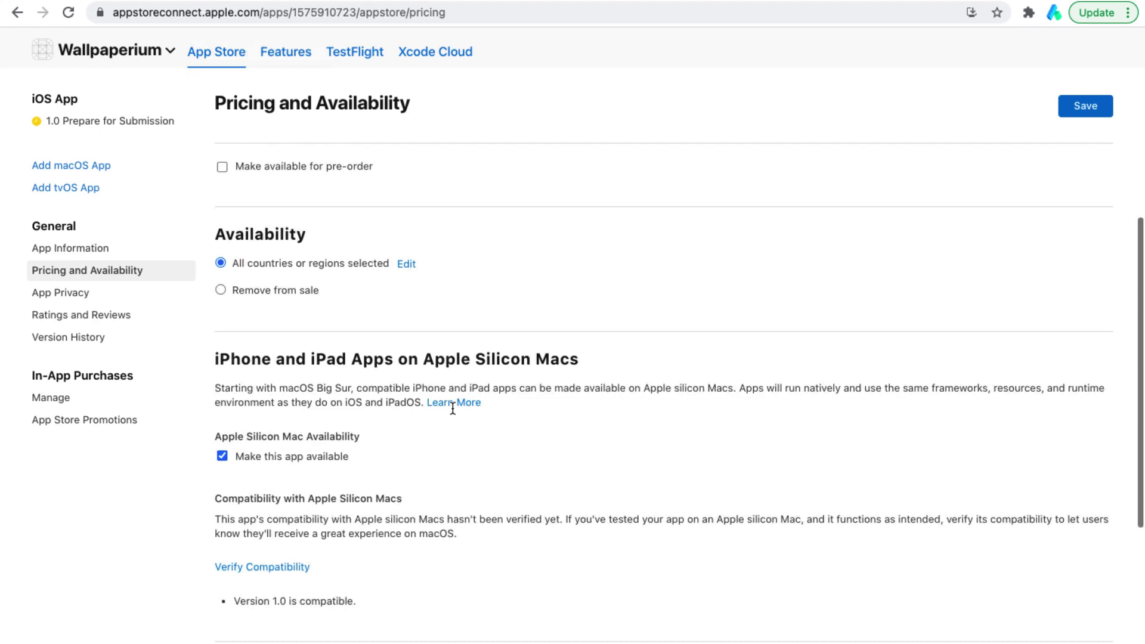
scroll(325, 393, down, 5)
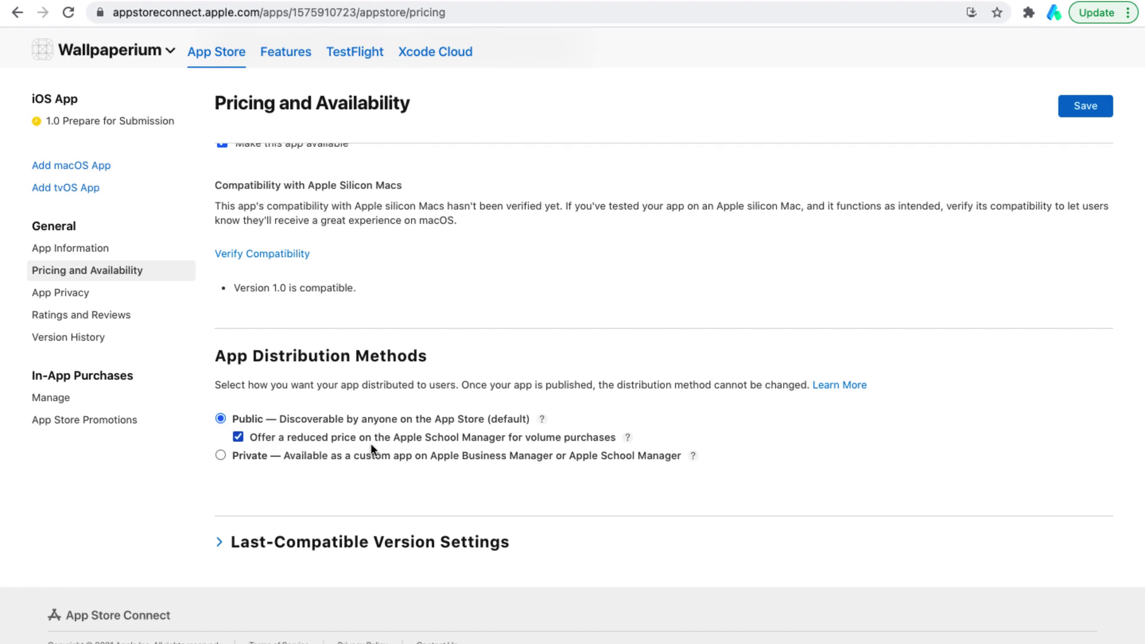
scroll(370, 443, up, 10)
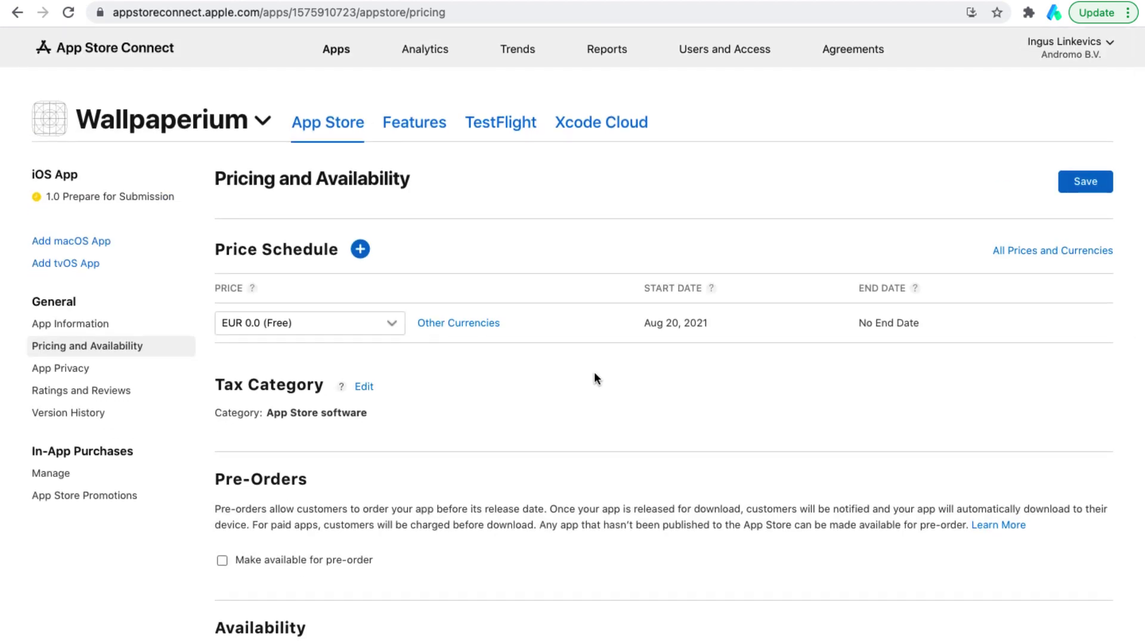
click(1086, 186)
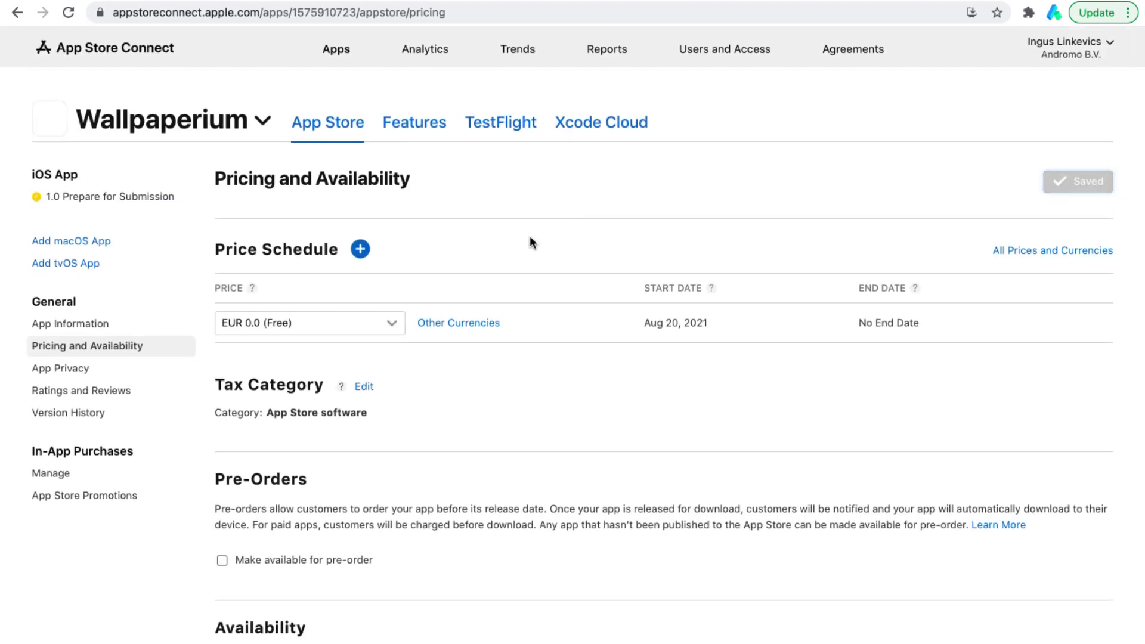
Step: In App Privacy, inspect the privacy policy URL and leave it unchanged
click(68, 374)
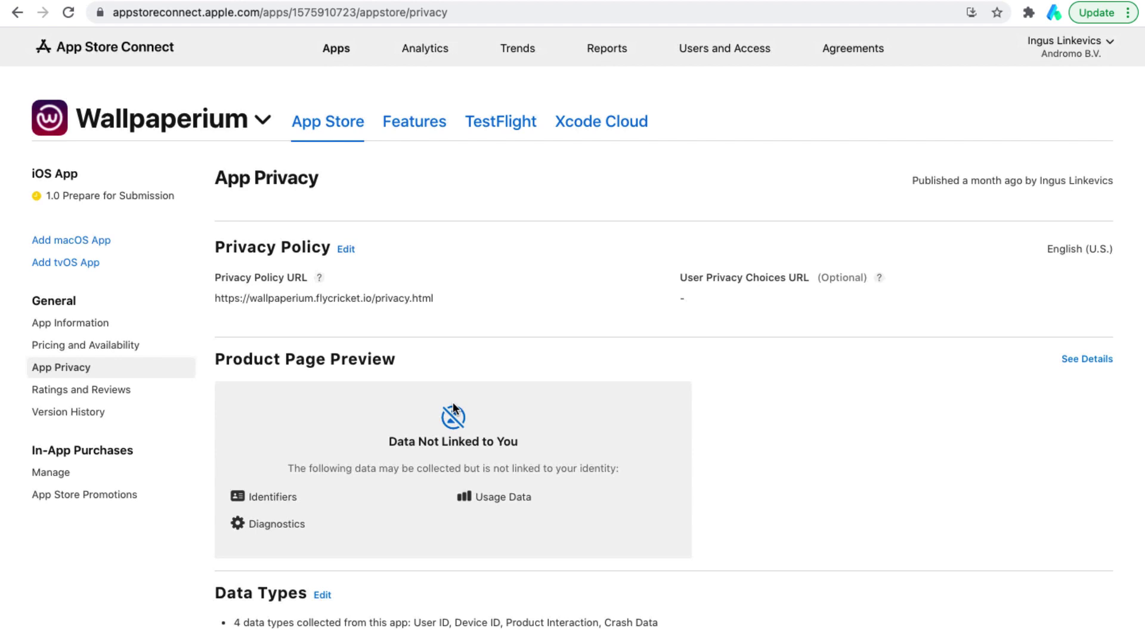
scroll(453, 402, down, 10)
scroll(452, 402, up, 12)
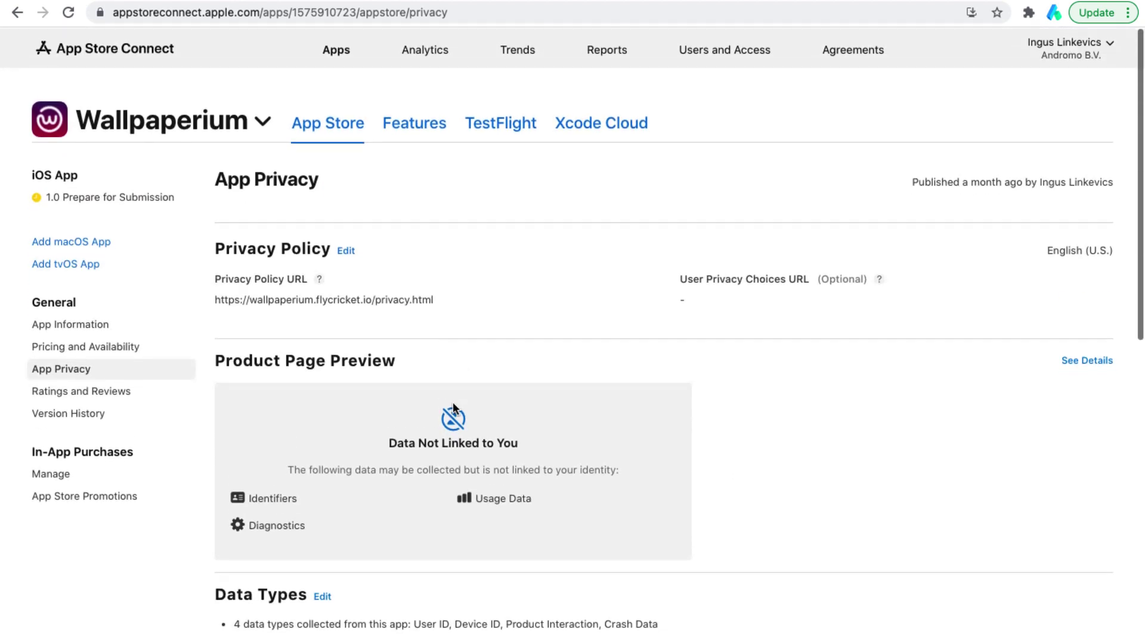
click(347, 253)
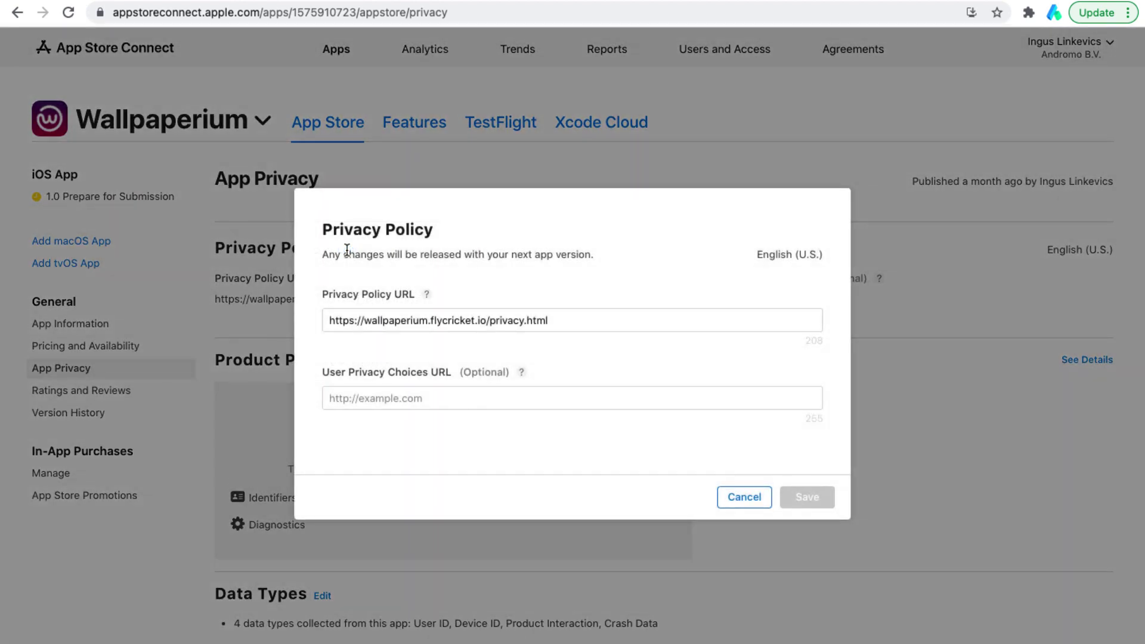
click(560, 318)
drag(564, 319, 329, 316)
triple_click(334, 319)
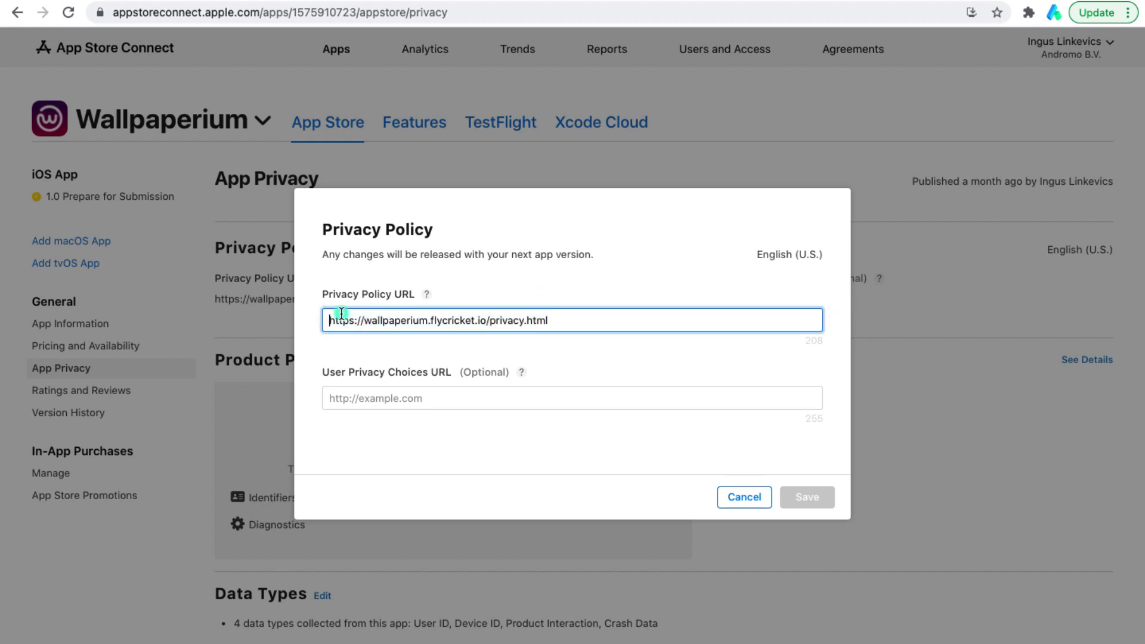
click(485, 321)
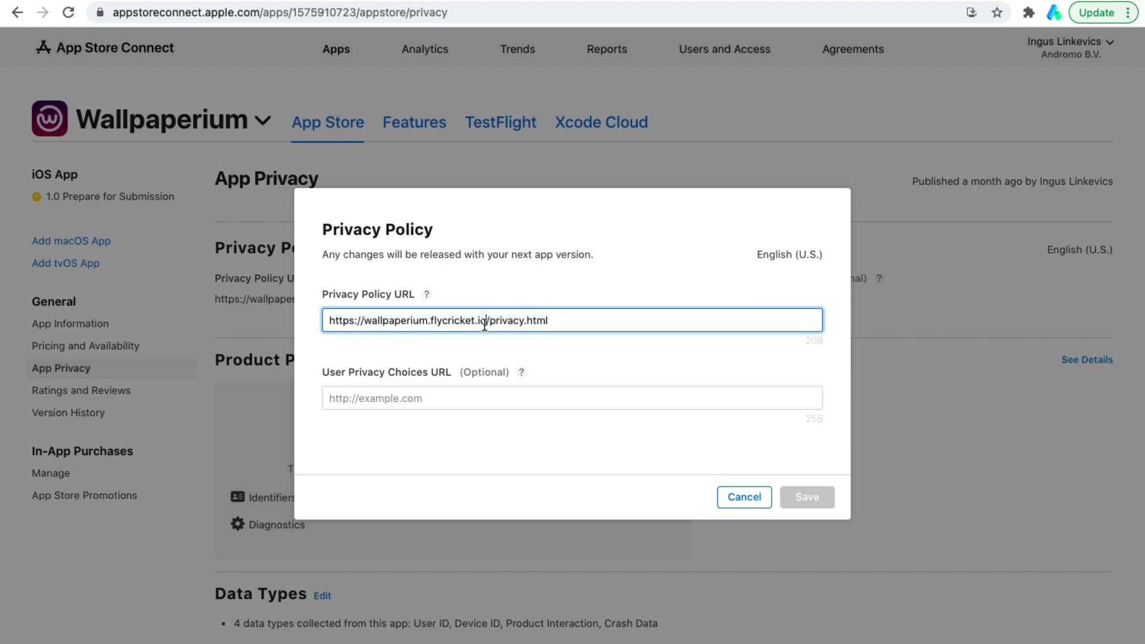
click(735, 505)
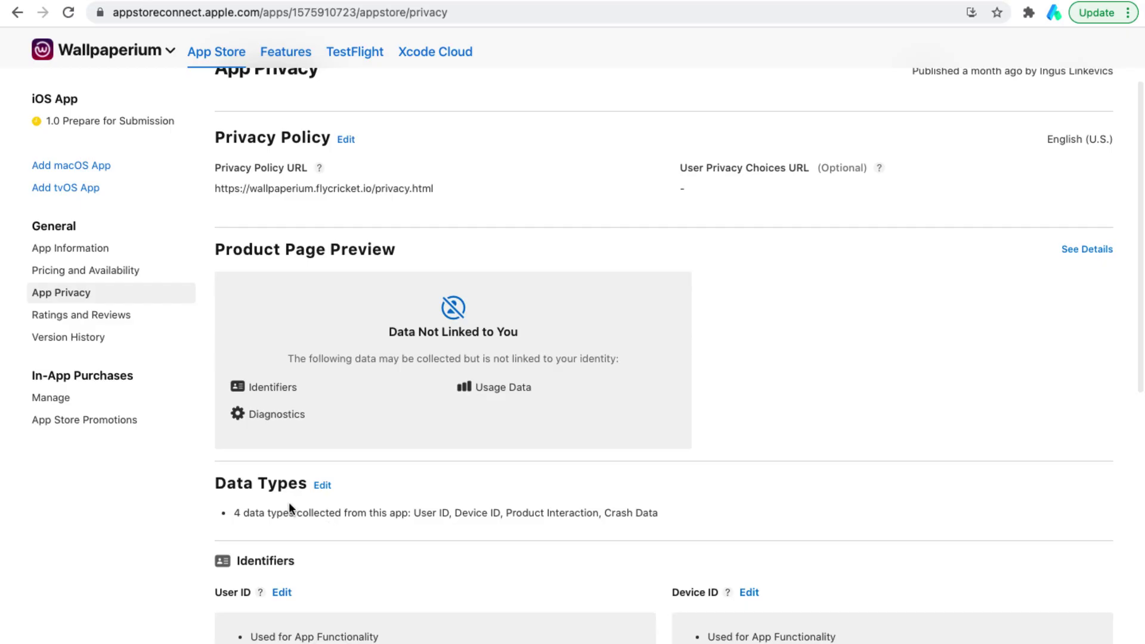
Step: Review the four collected data type names, then reopen the data collection questionnaire
click(323, 486)
click(723, 548)
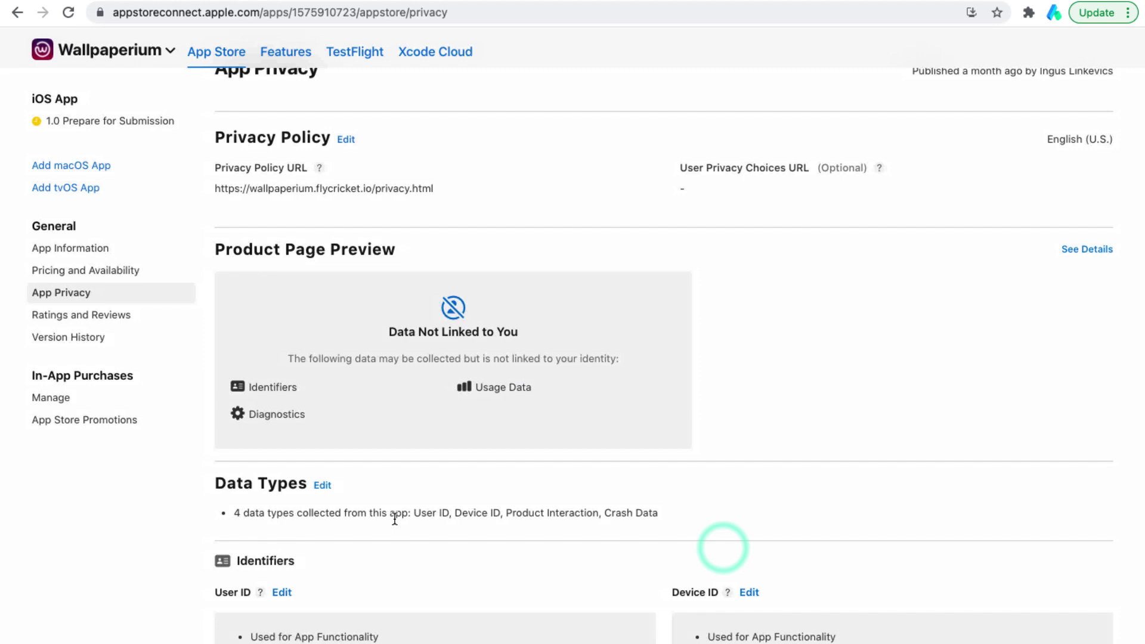
mouse_move(235, 512)
mouse_down()
mouse_move(667, 507)
mouse_move(226, 511)
mouse_up()
click(659, 510)
click(256, 512)
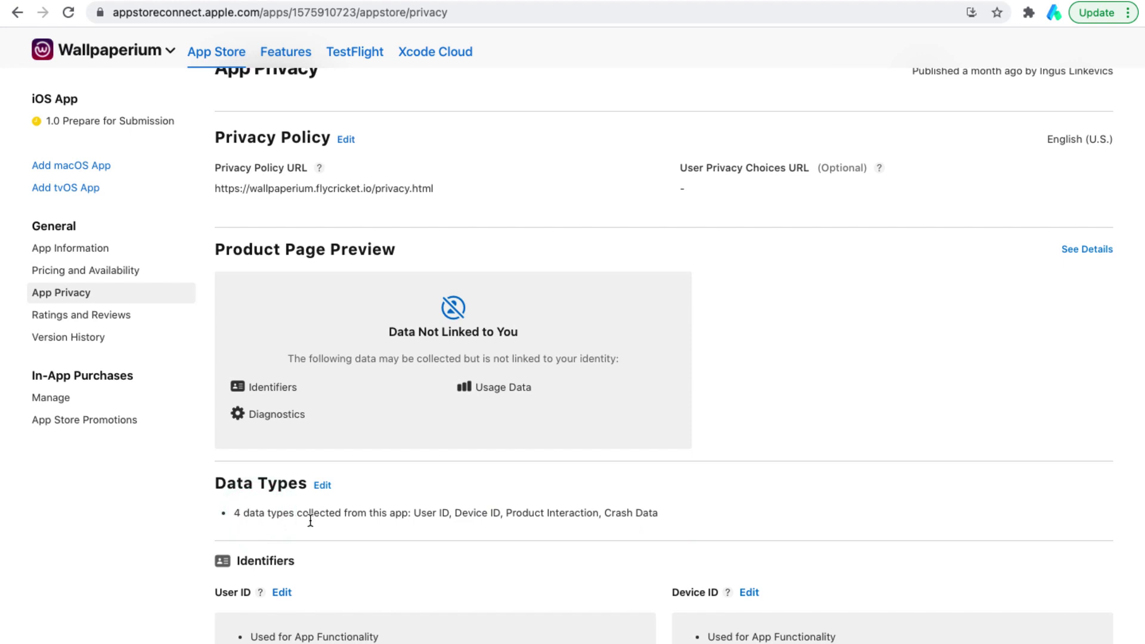
drag(415, 513, 667, 511)
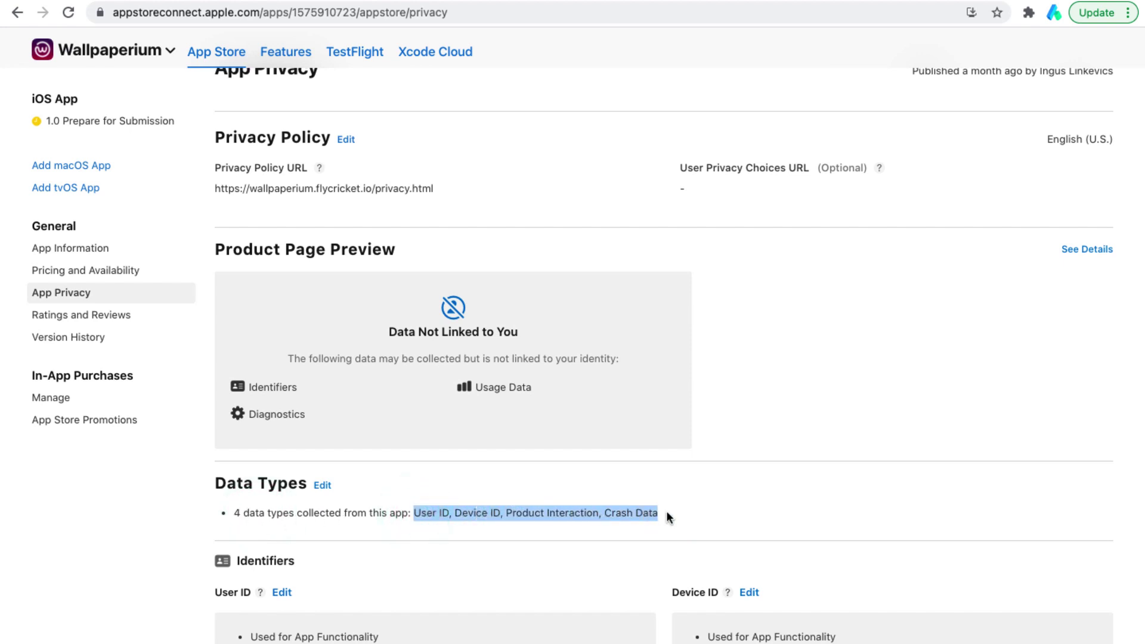
click(546, 517)
drag(413, 513, 664, 508)
click(322, 485)
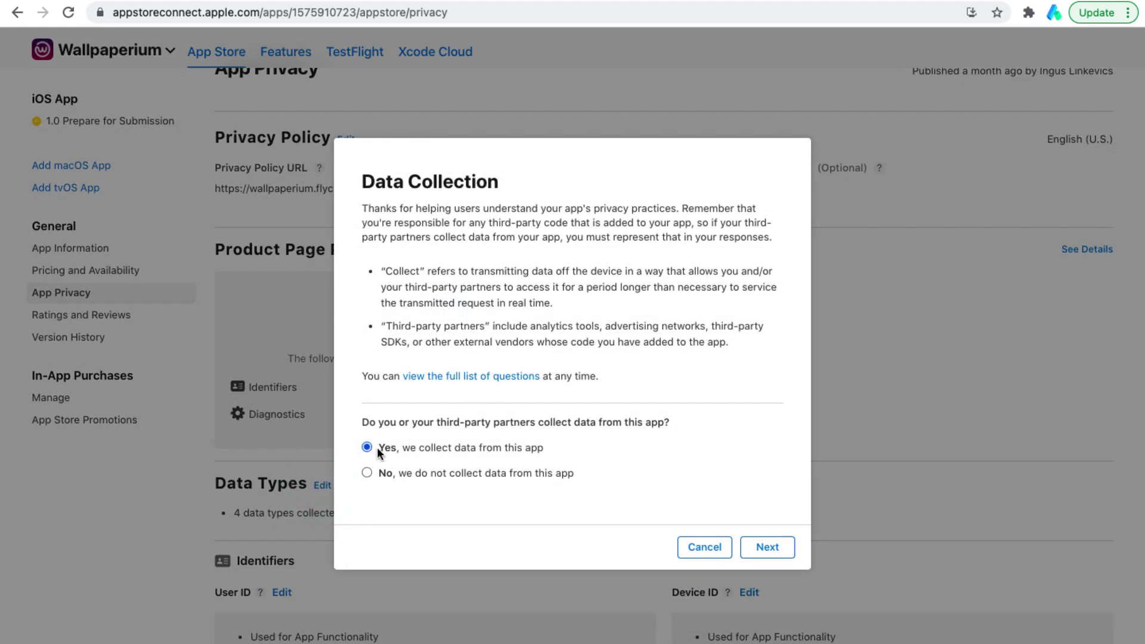
Step: Answer Yes and publish User ID, Device ID, Product Interaction and Crash Data as collected
click(768, 546)
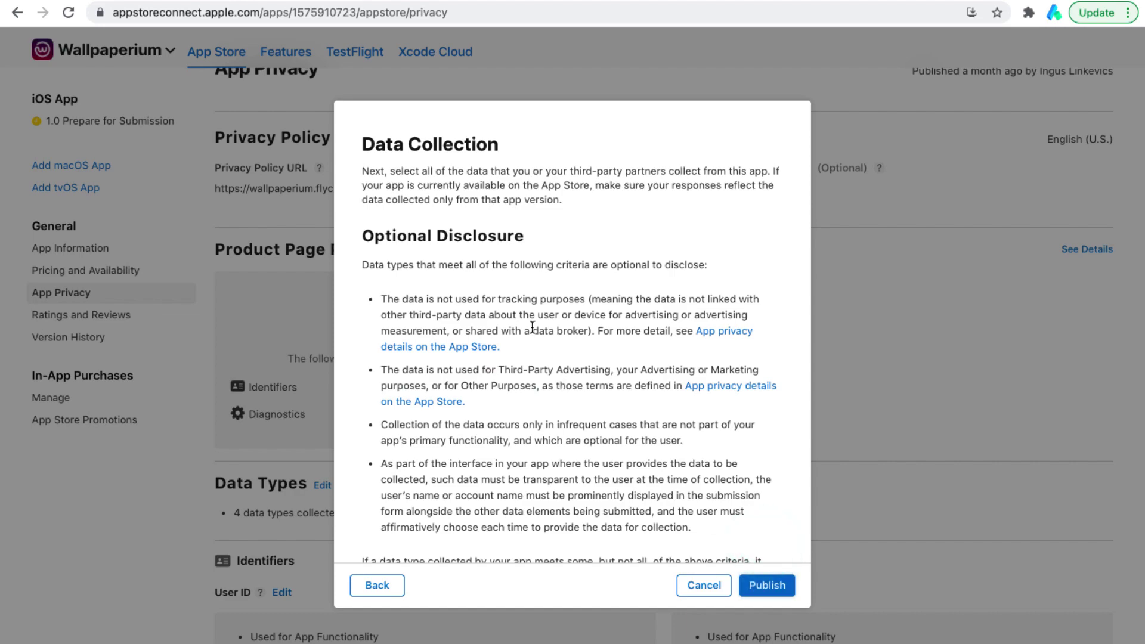
scroll(532, 327, down, 15)
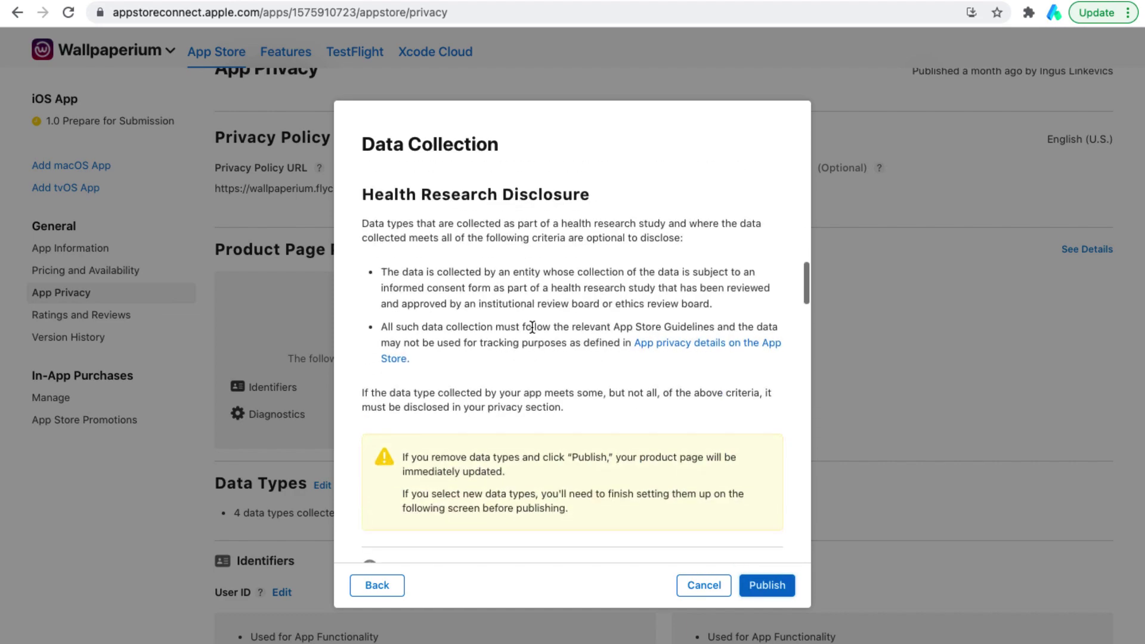
scroll(532, 327, down, 15)
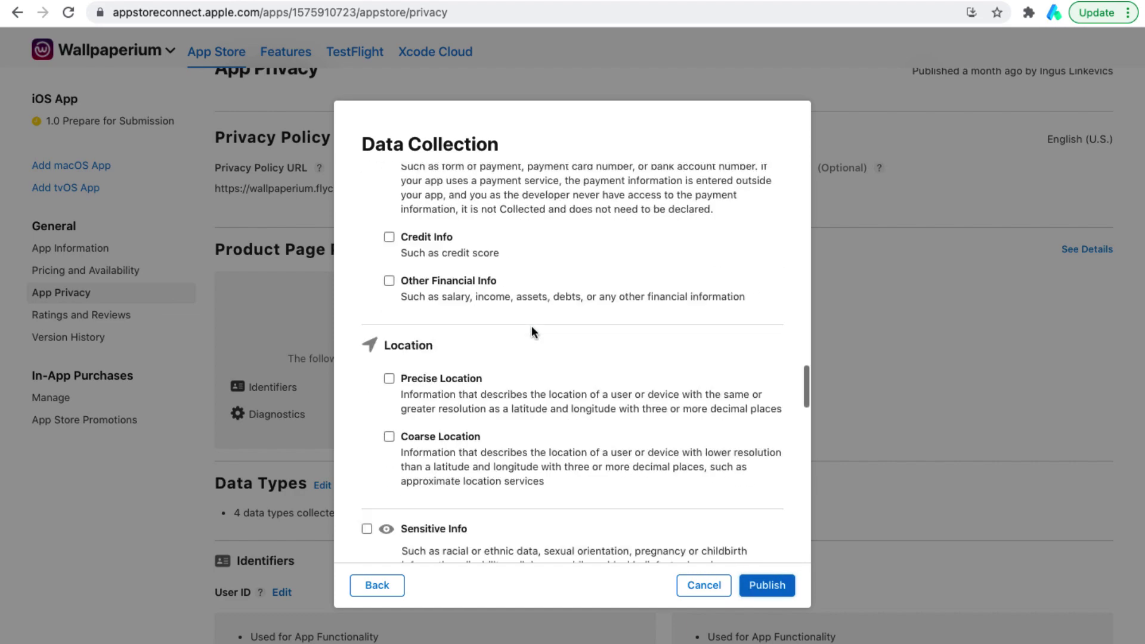
scroll(532, 331, down, 15)
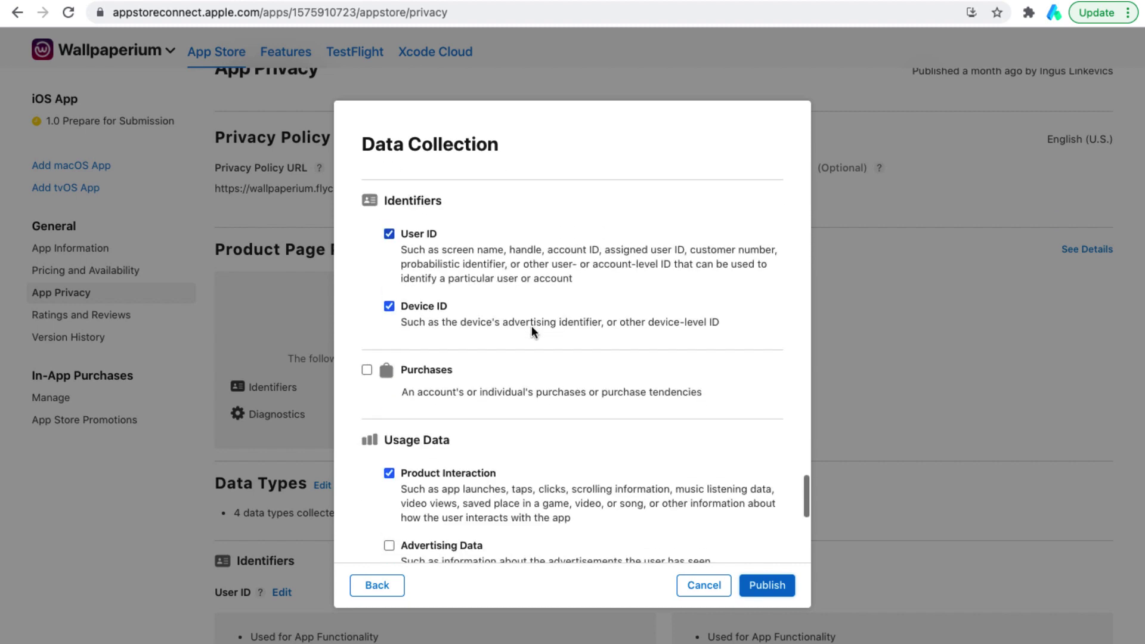
click(381, 202)
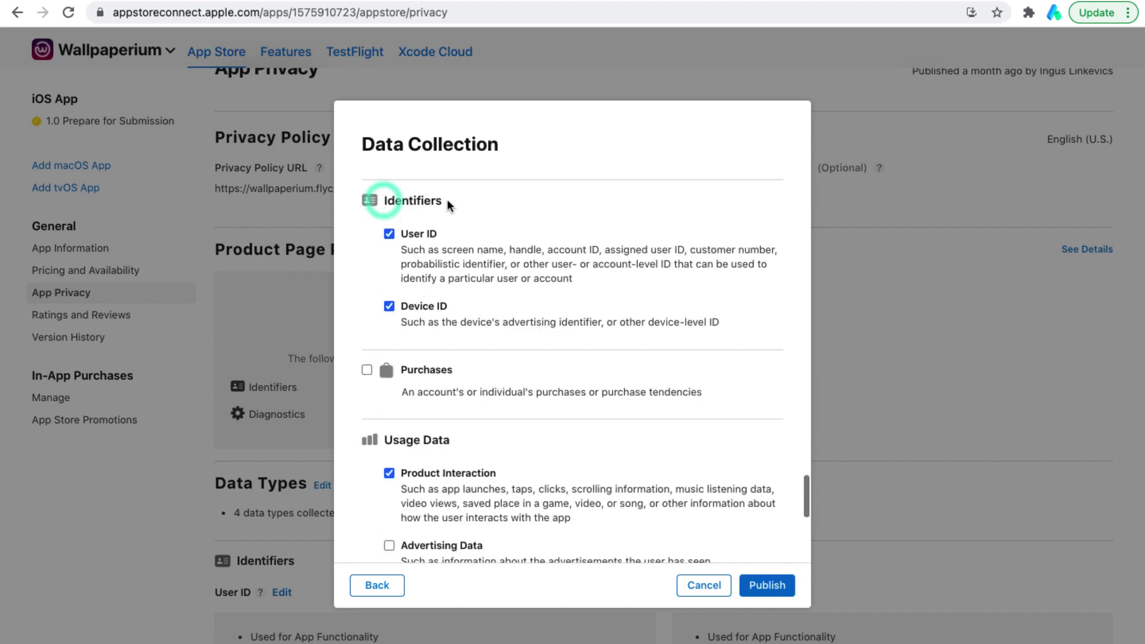
click(389, 235)
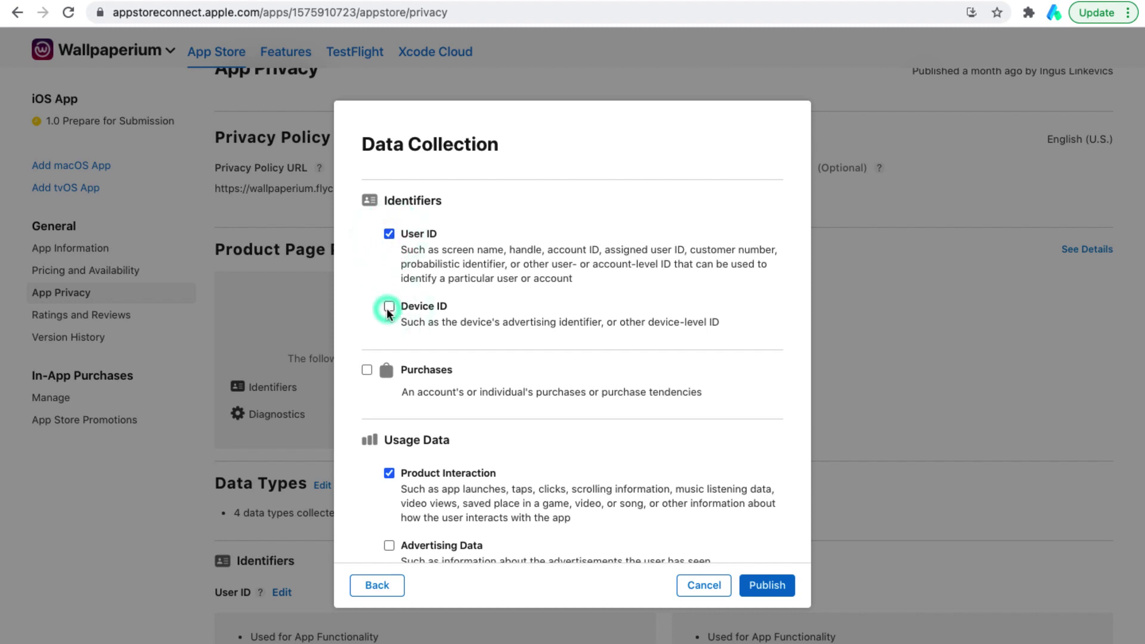
scroll(412, 345, down, 3)
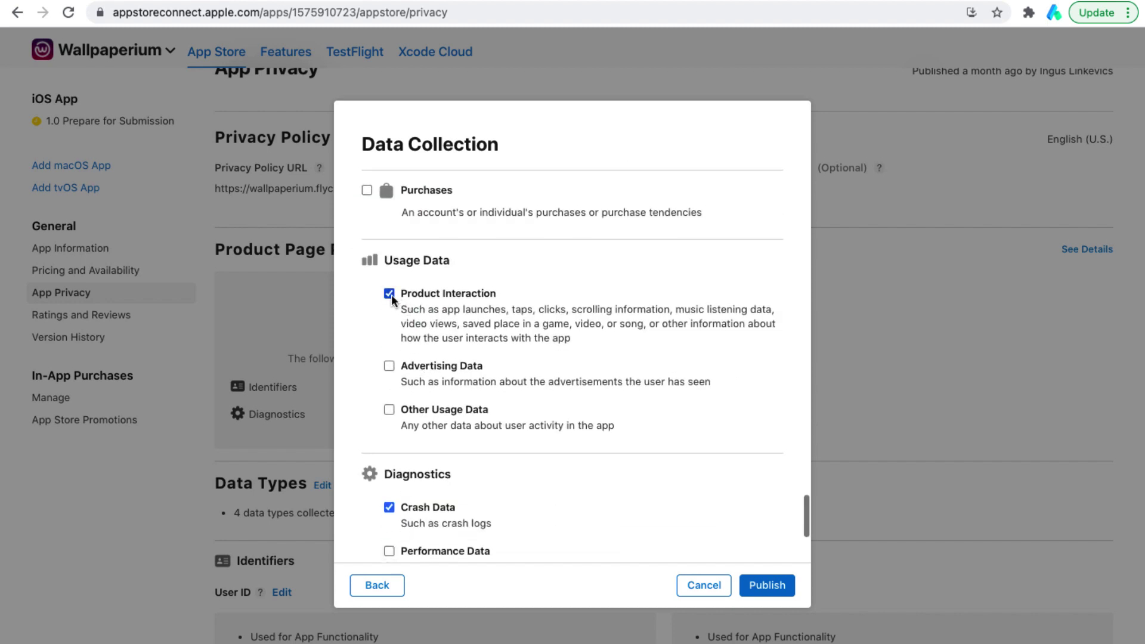
click(390, 293)
scroll(453, 295, down, 3)
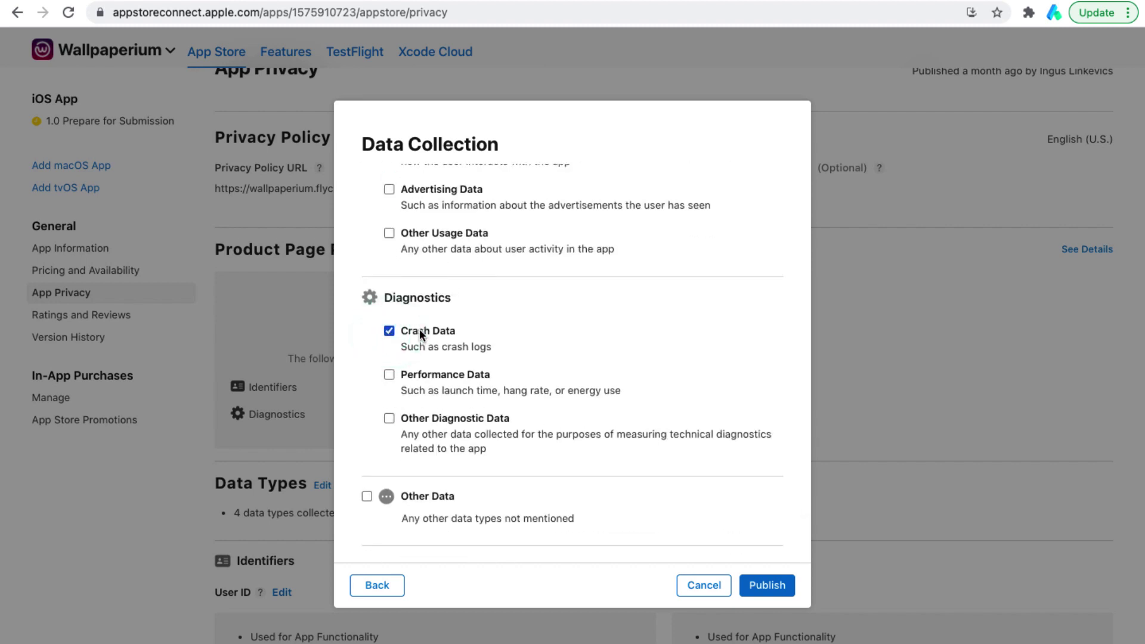
click(768, 590)
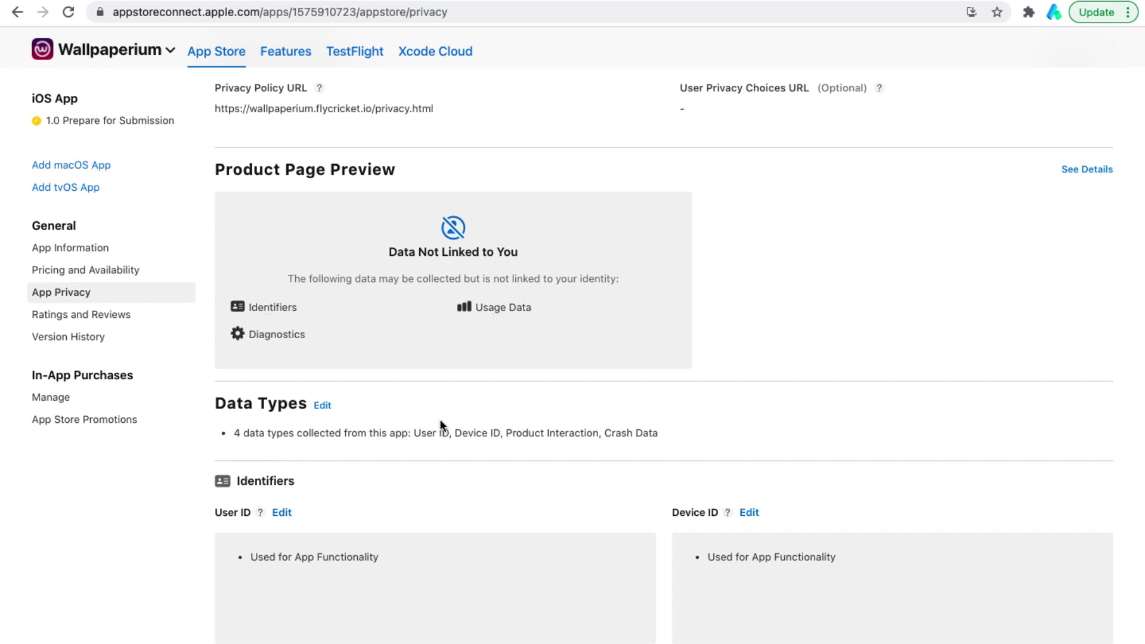
drag(413, 433, 678, 430)
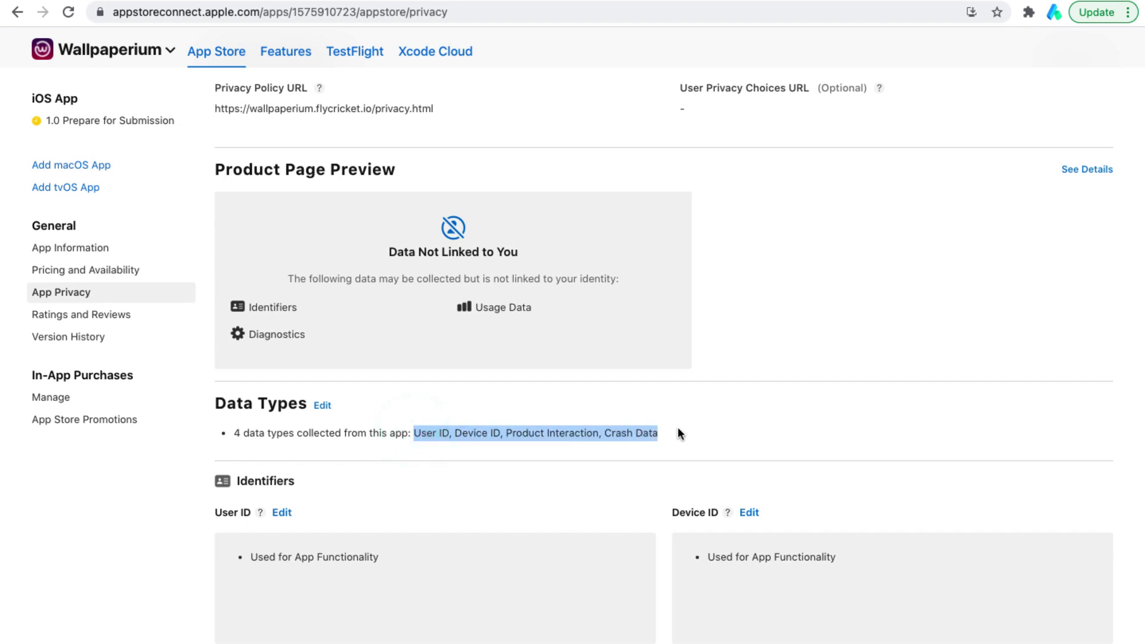
click(404, 413)
scroll(403, 410, down, 3)
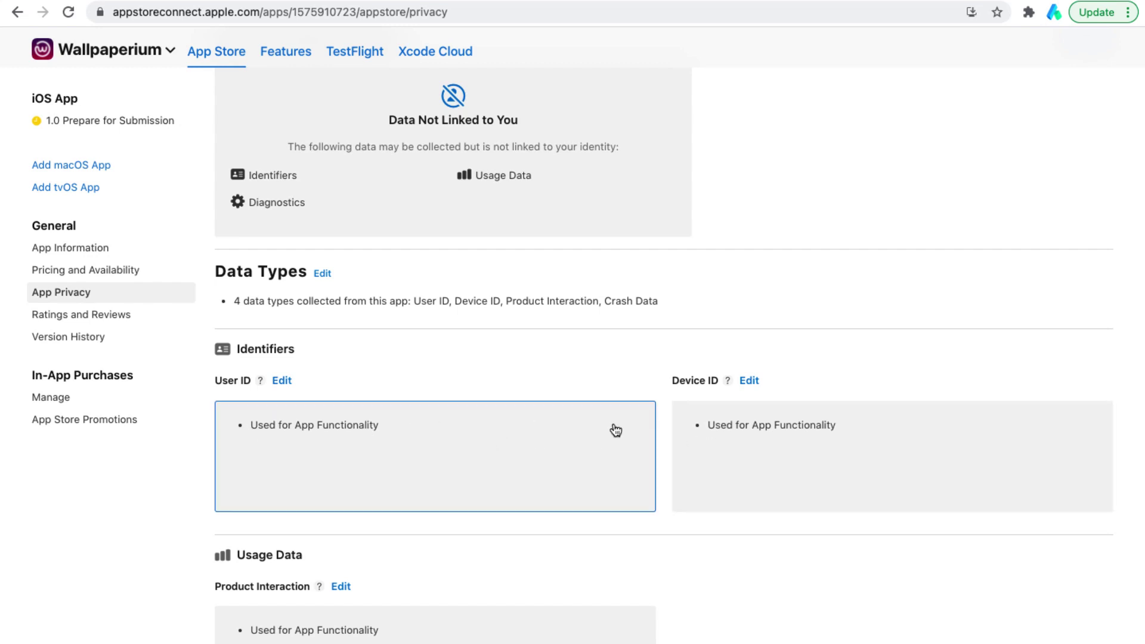
scroll(417, 467, down, 6)
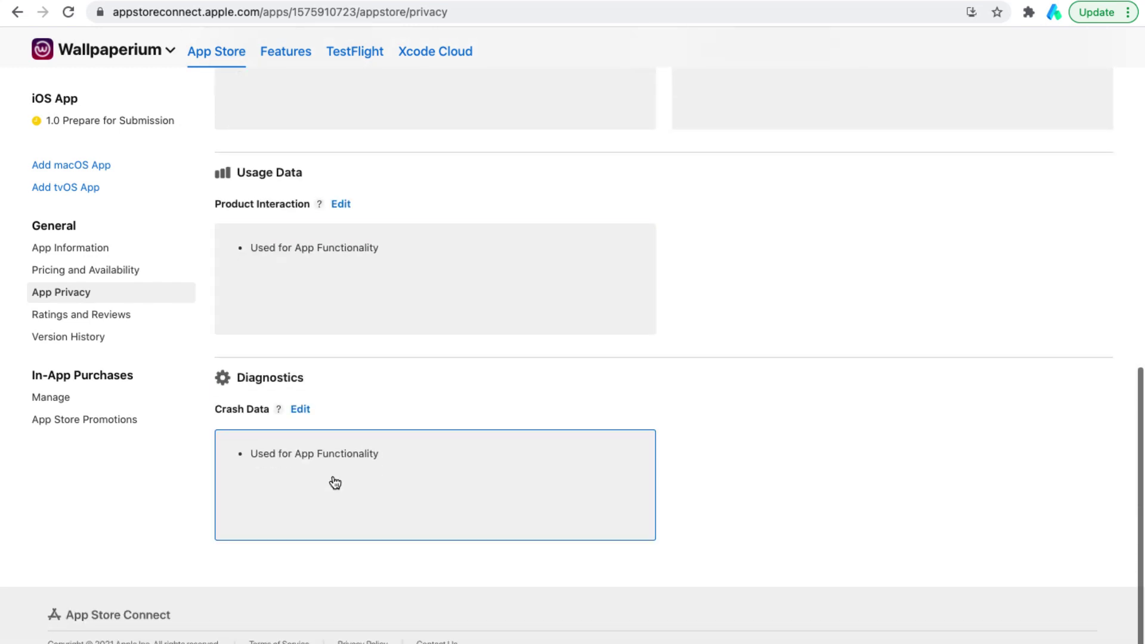
scroll(332, 481, up, 5)
scroll(332, 481, up, 2)
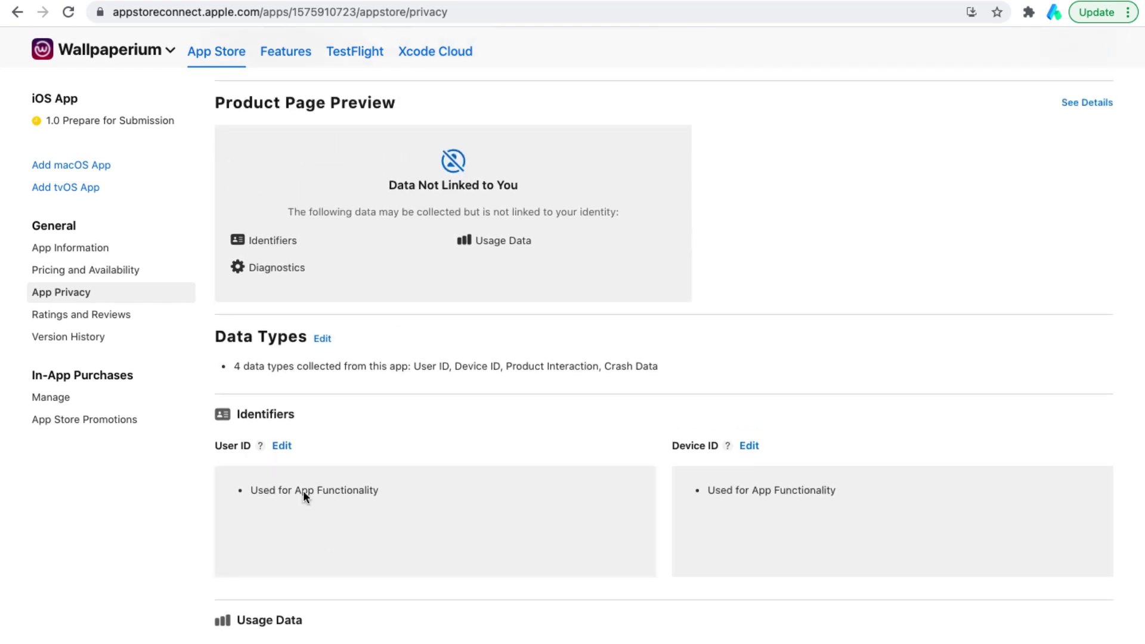
Step: Publish User ID as App Functionality only, not linked to identity, no tracking
click(303, 491)
scroll(366, 480, down, 2)
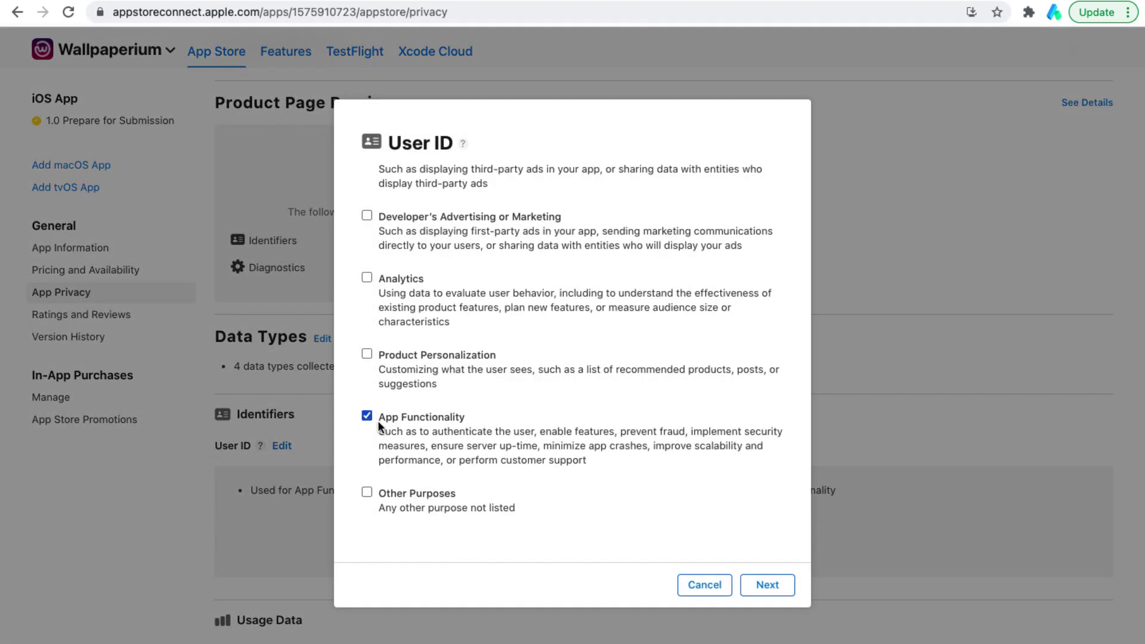
drag(378, 418, 468, 414)
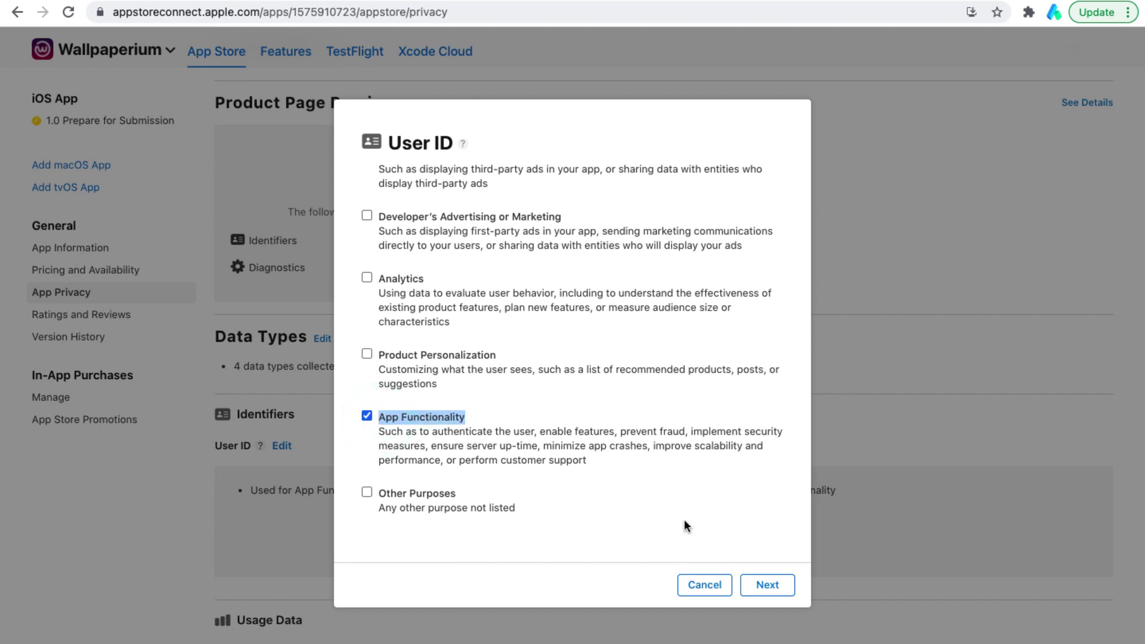
click(750, 585)
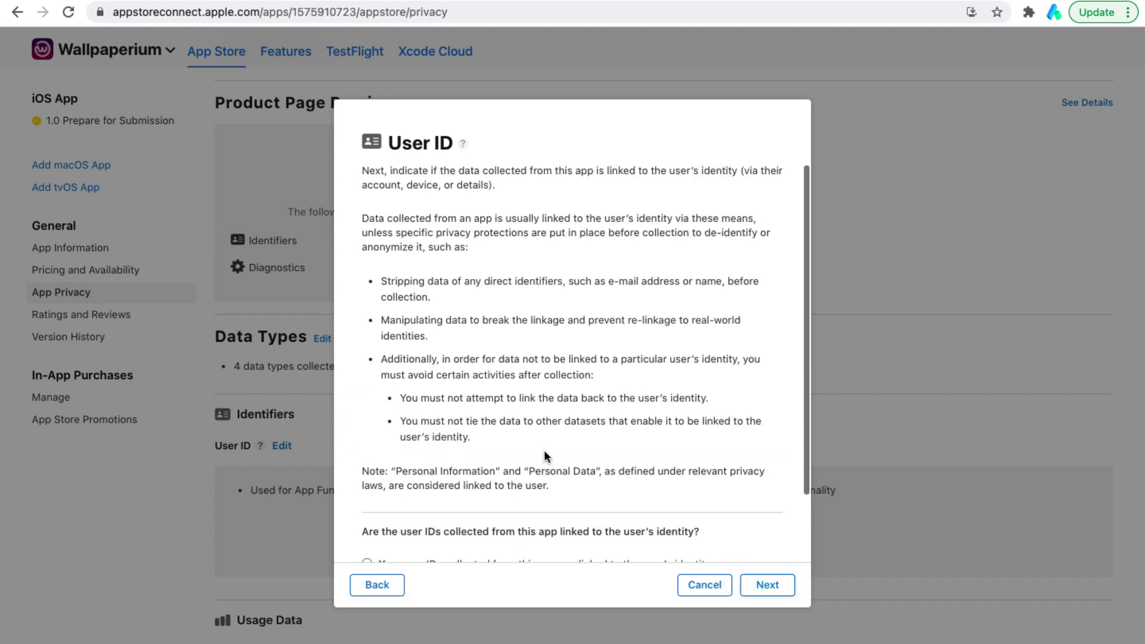
click(767, 583)
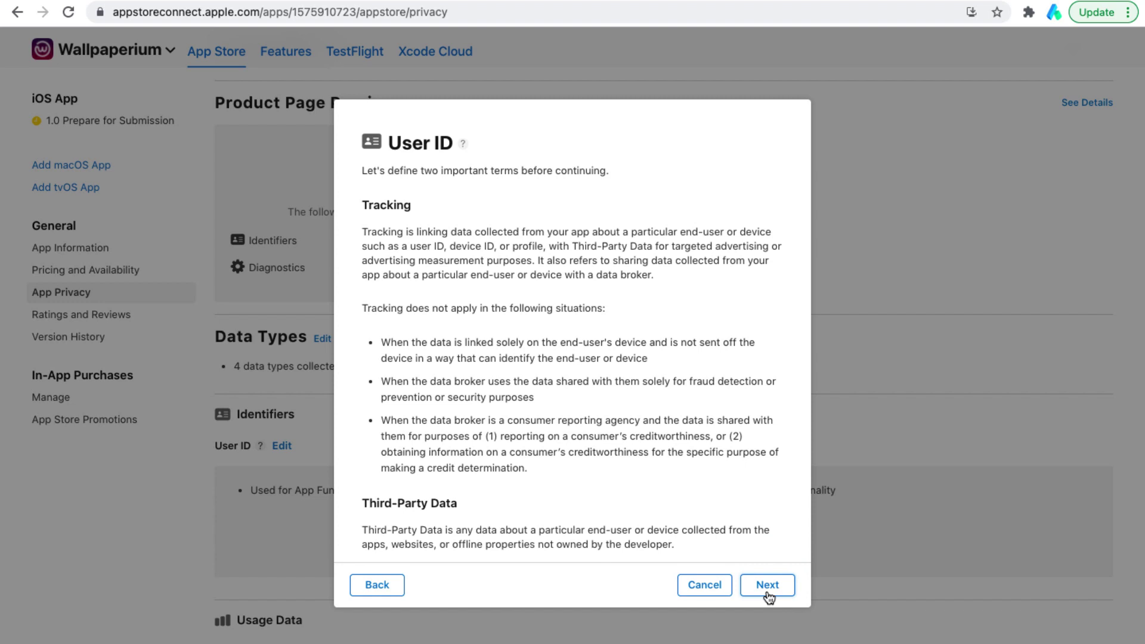
click(767, 585)
click(762, 564)
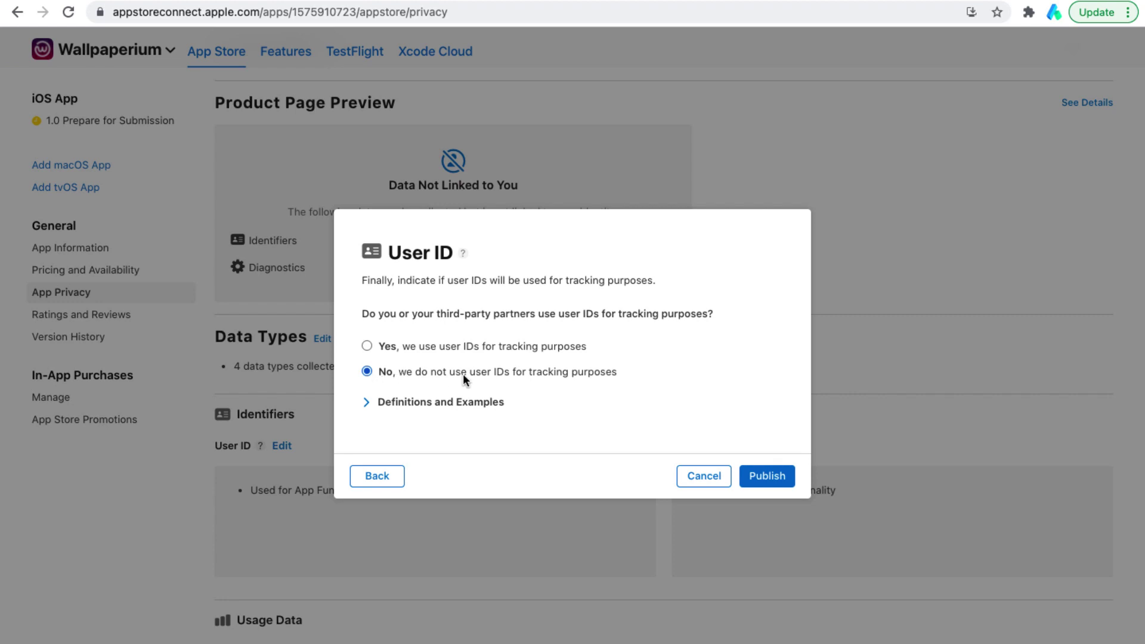
click(768, 475)
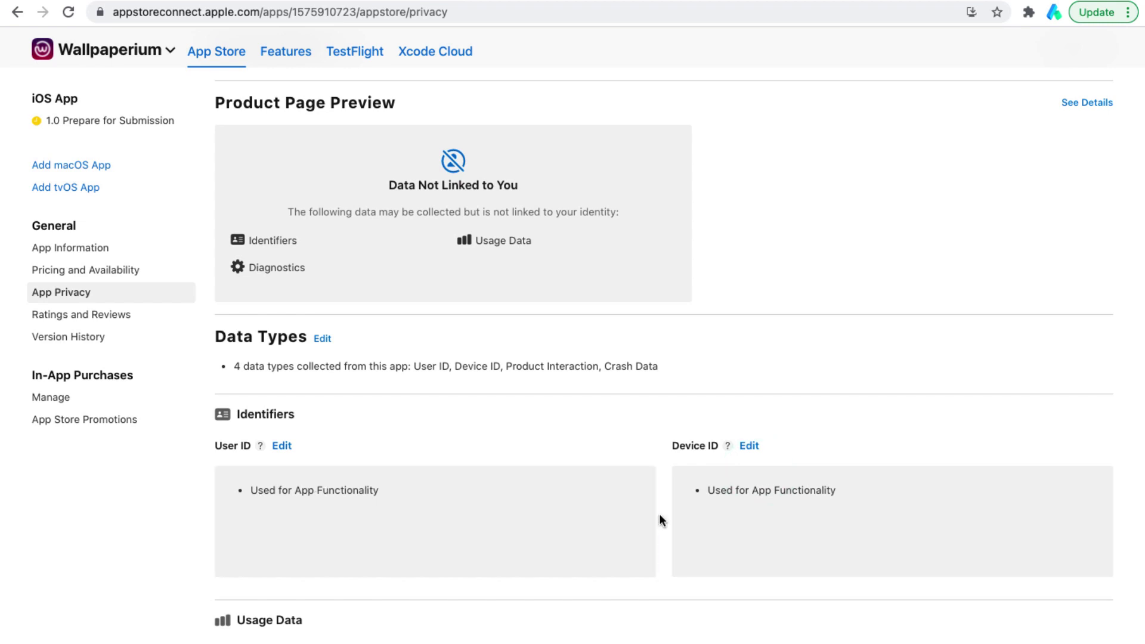
Step: Publish Device ID as App Functionality only, not linked to identity, no tracking
click(722, 491)
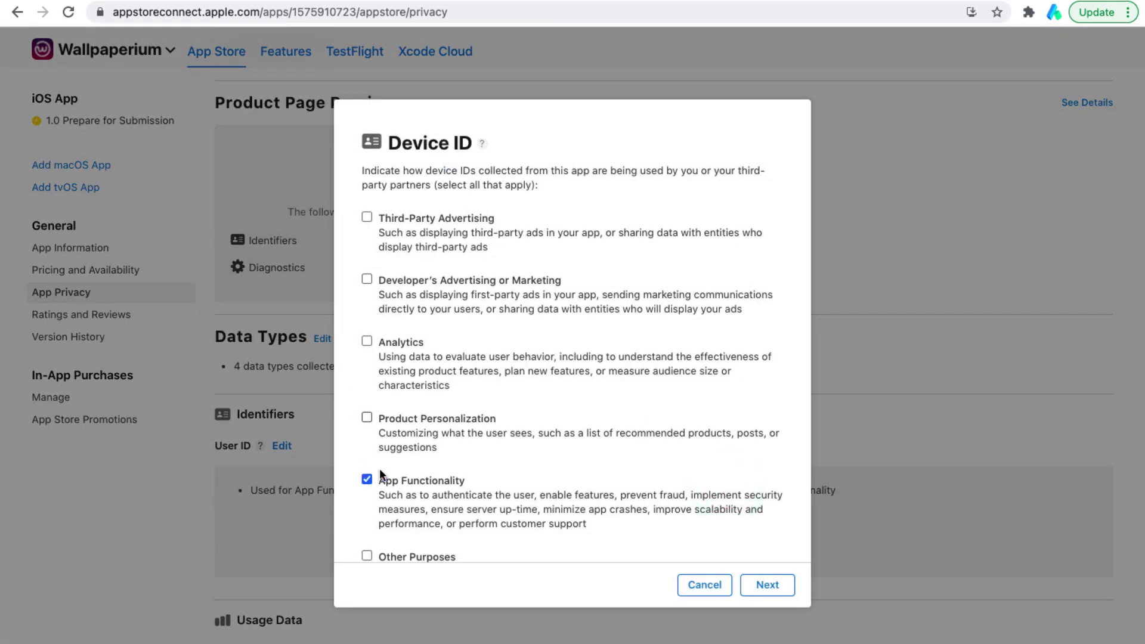
scroll(663, 538, down, 2)
click(767, 584)
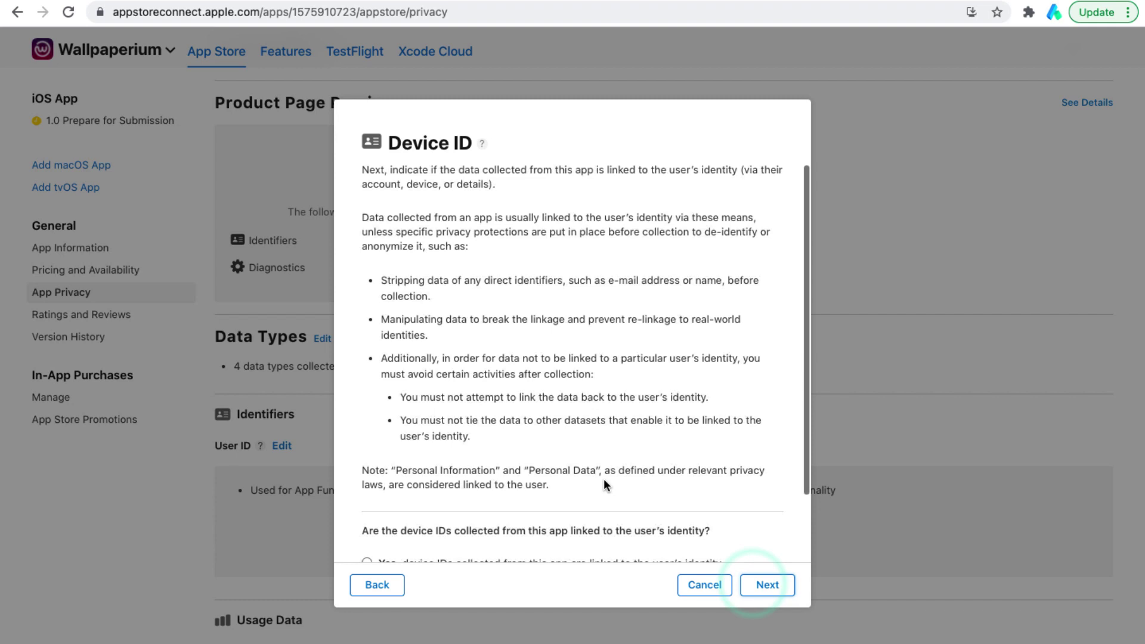
scroll(545, 486, down, 3)
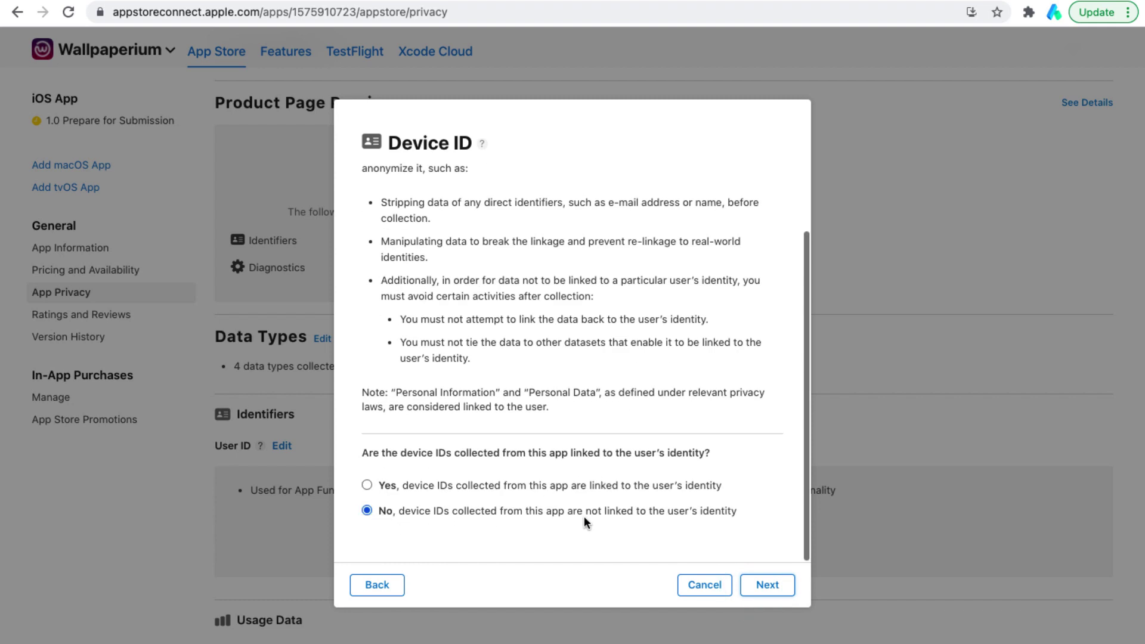
click(765, 584)
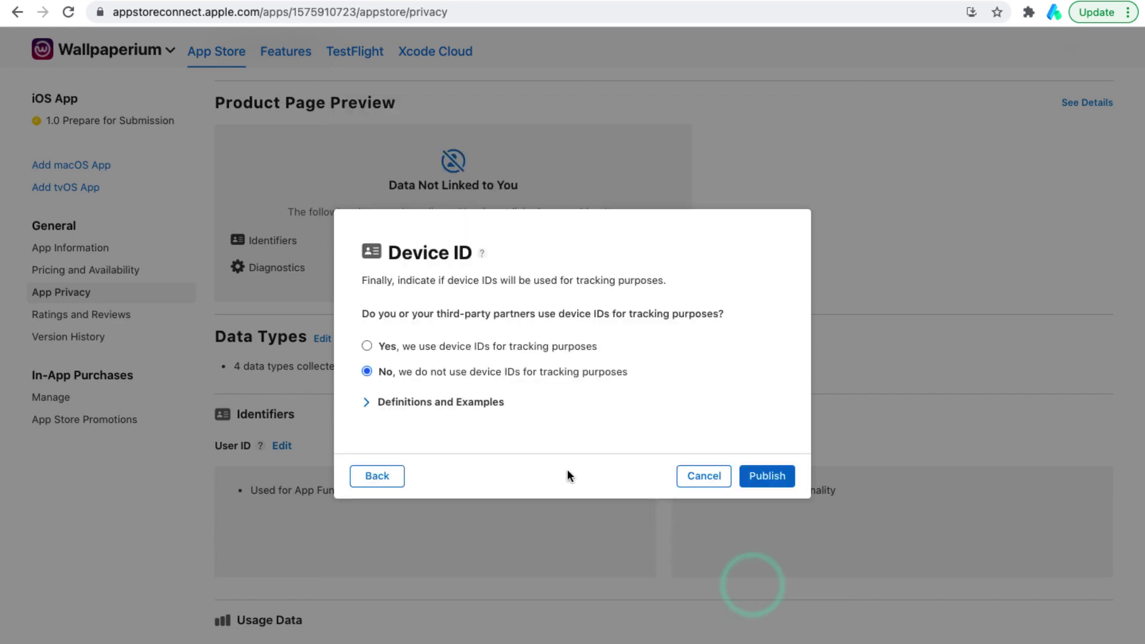
click(766, 477)
scroll(475, 395, down, 5)
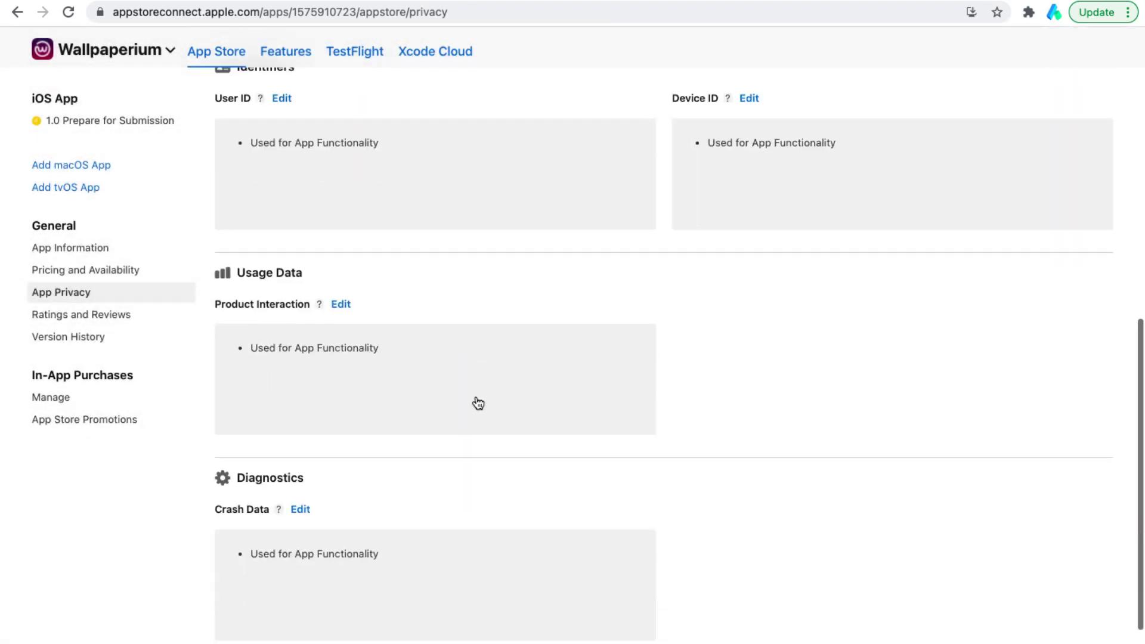
Step: Publish Product Interaction as App Functionality only, not linked to identity, no tracking
click(381, 354)
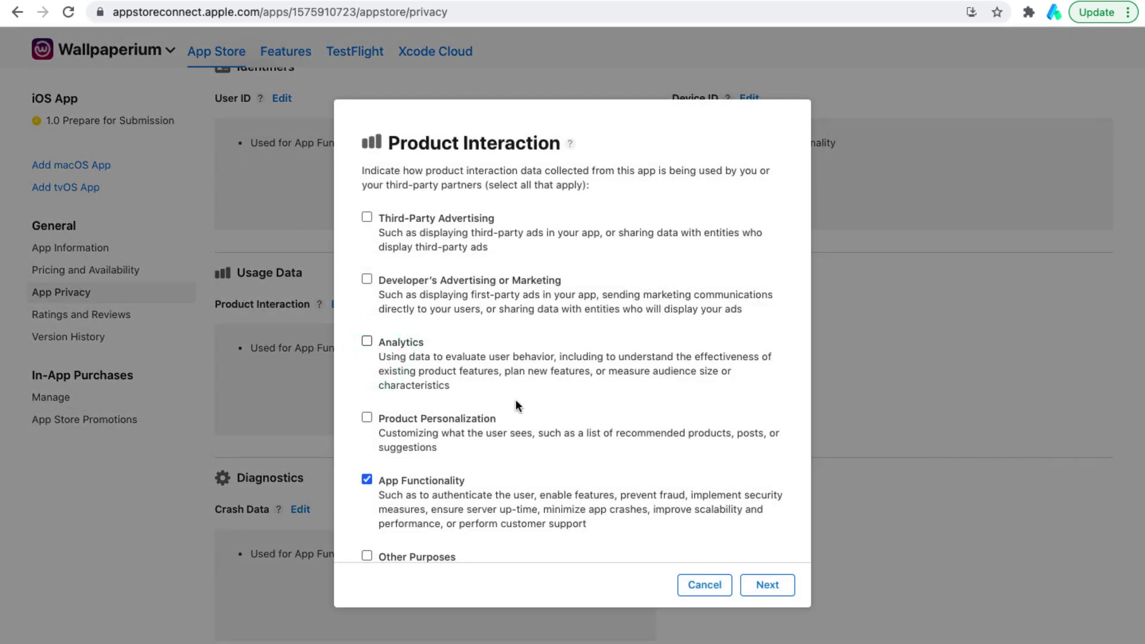
scroll(515, 399, down, 2)
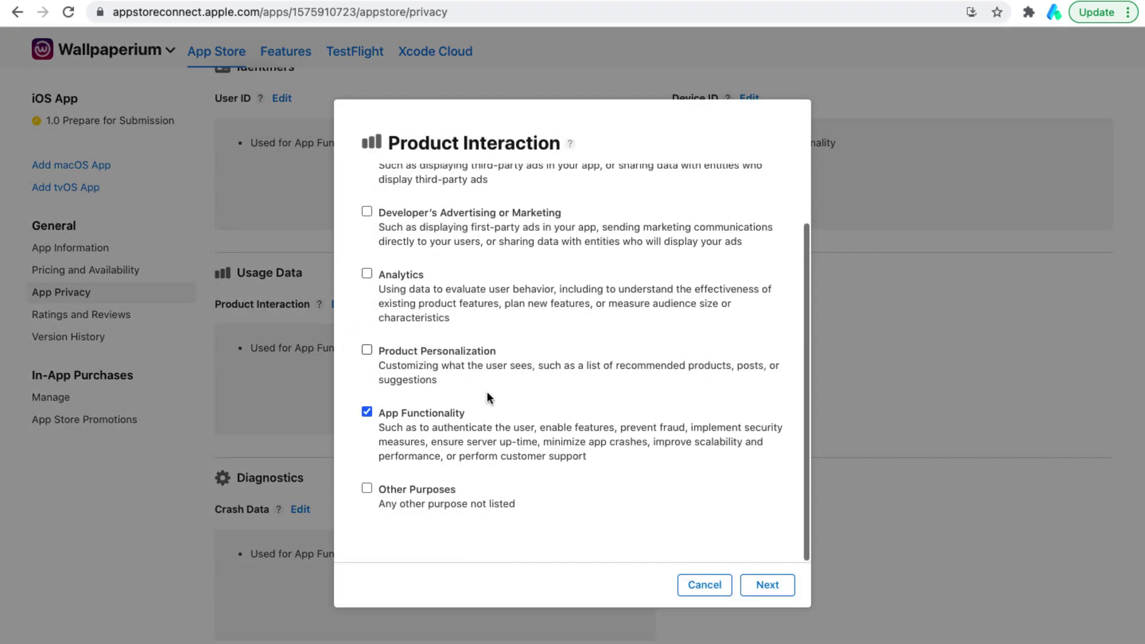
click(766, 585)
scroll(493, 401, down, 3)
click(366, 500)
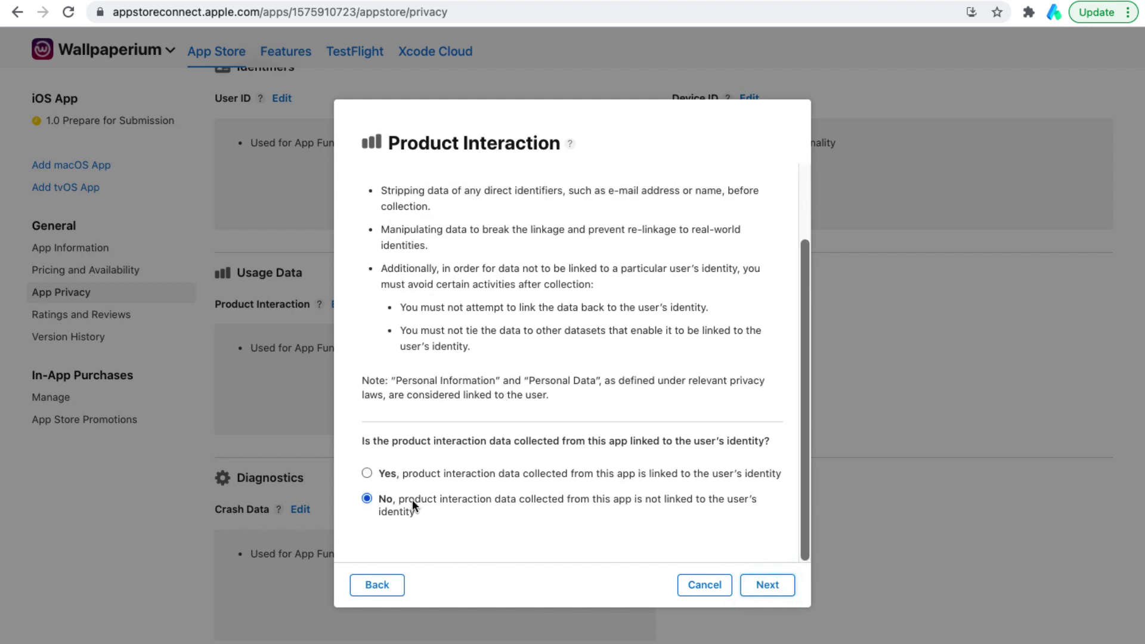
click(747, 587)
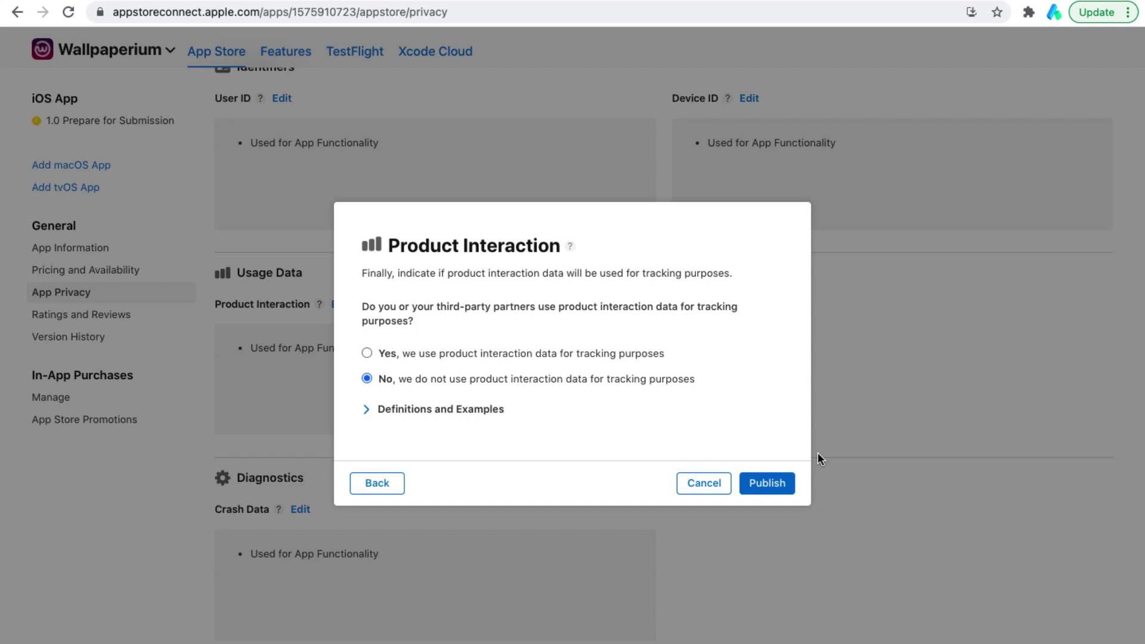
click(773, 486)
Step: Publish Crash Data as App Functionality only, not linked to identity, no tracking
click(427, 562)
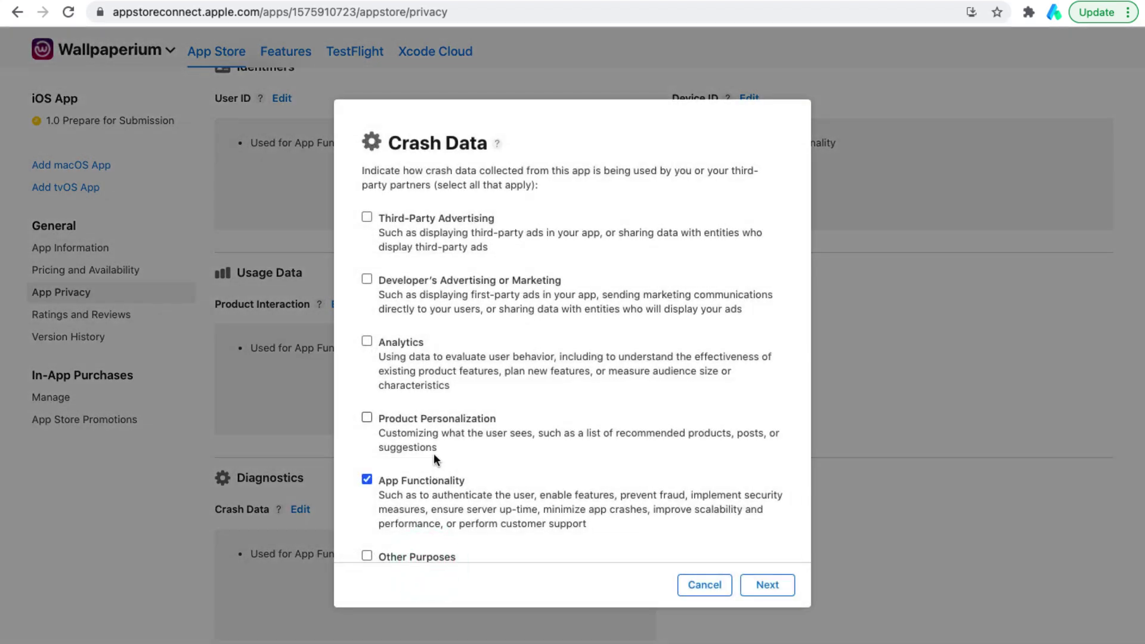
scroll(432, 435, down, 2)
click(765, 585)
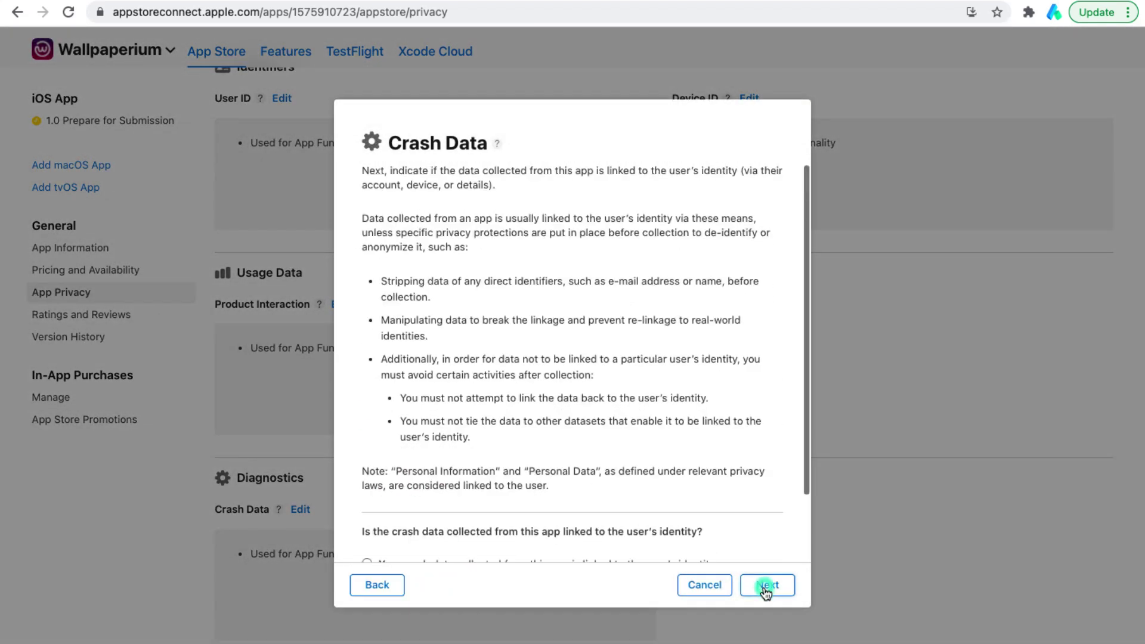
scroll(517, 444, down, 3)
click(767, 585)
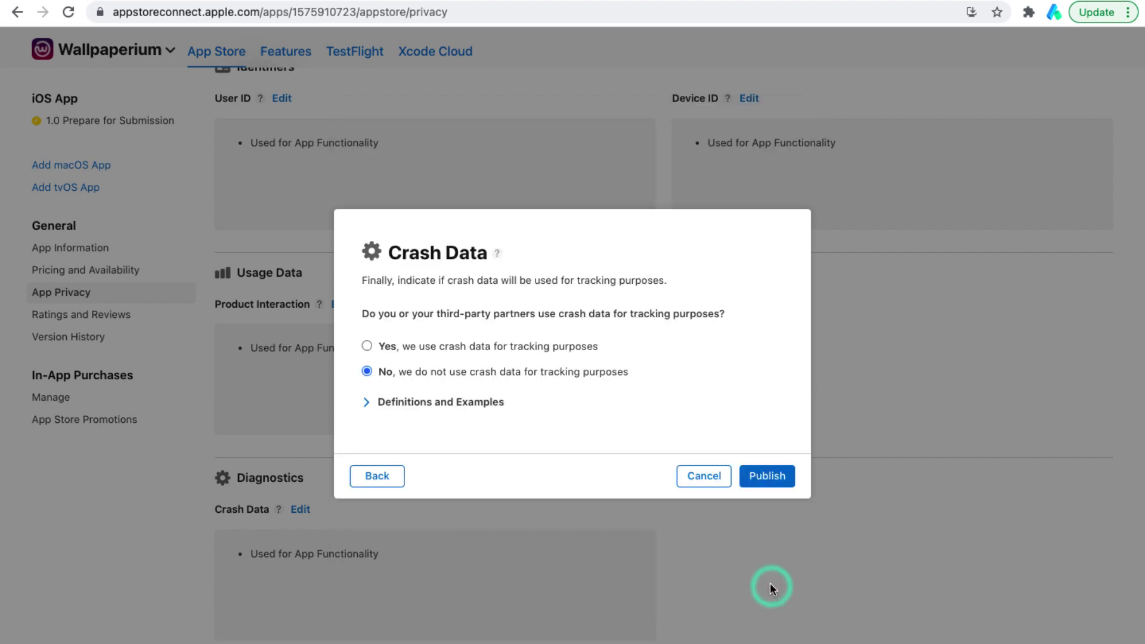
click(755, 481)
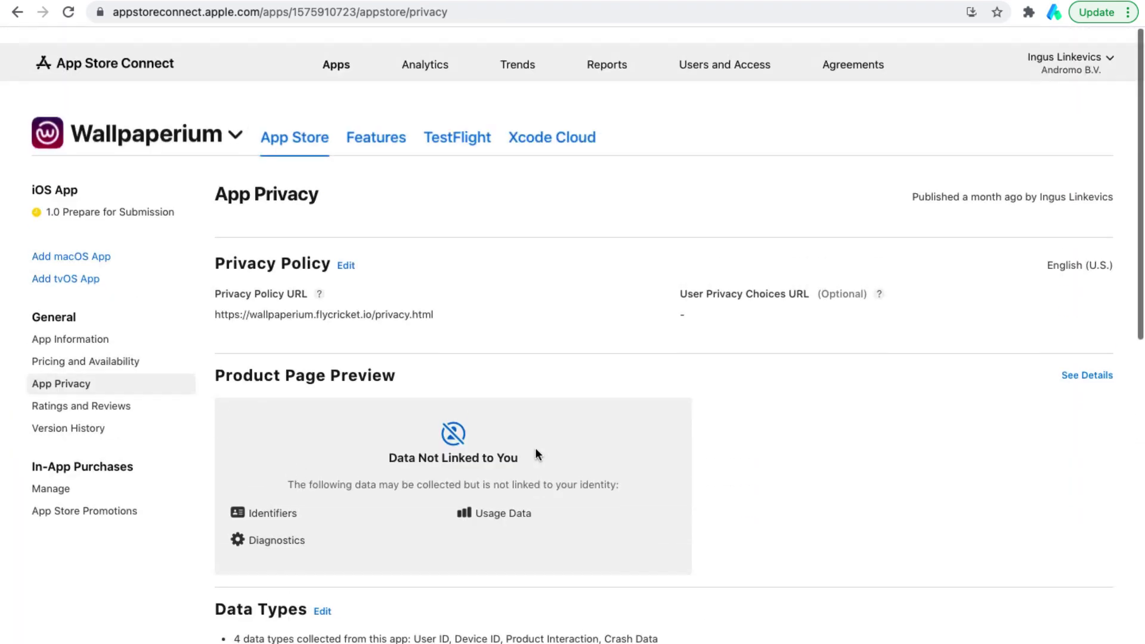
Step: Review the screenshots on the 1.0 Prepare for Submission page, then submit for review
click(70, 247)
click(77, 201)
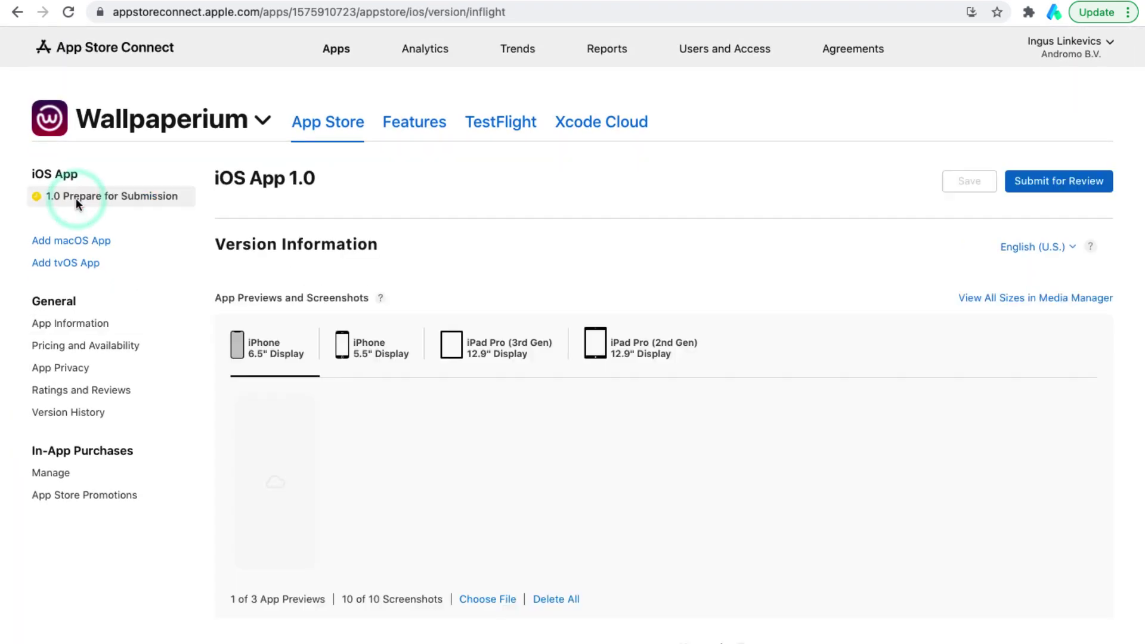
scroll(311, 290, down, 15)
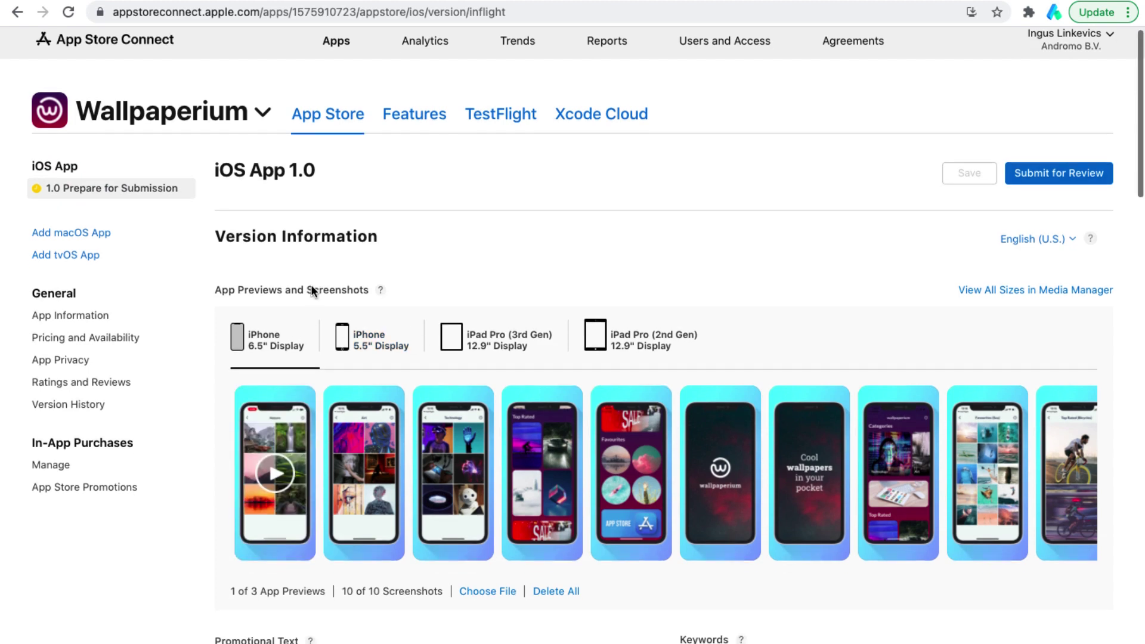
scroll(311, 291, up, 15)
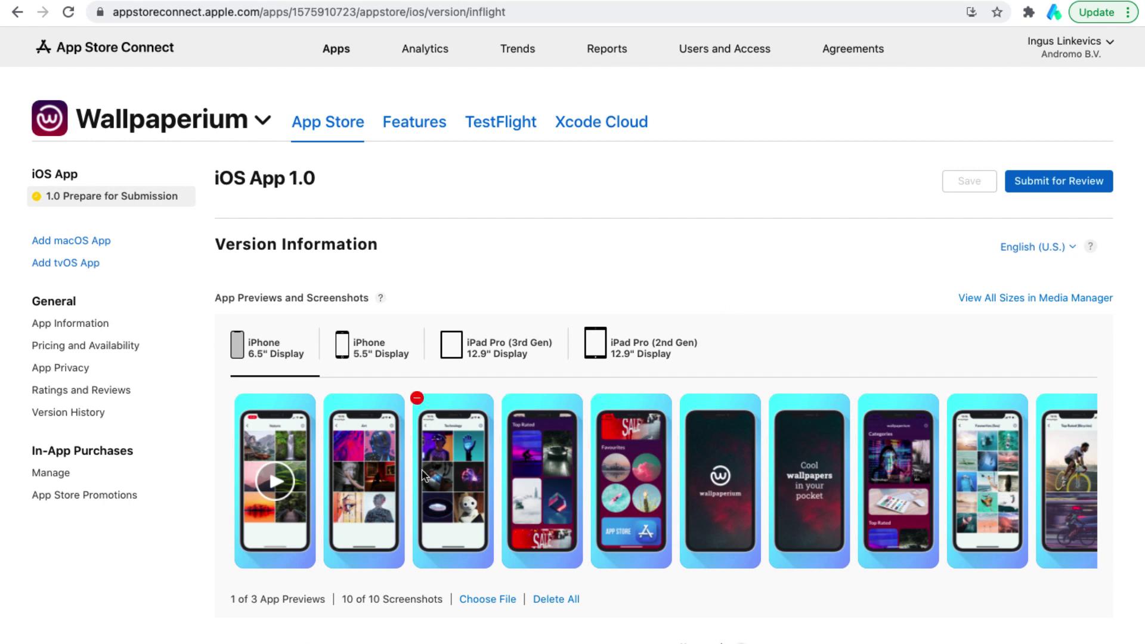
mouse_move(982, 465)
click(1046, 181)
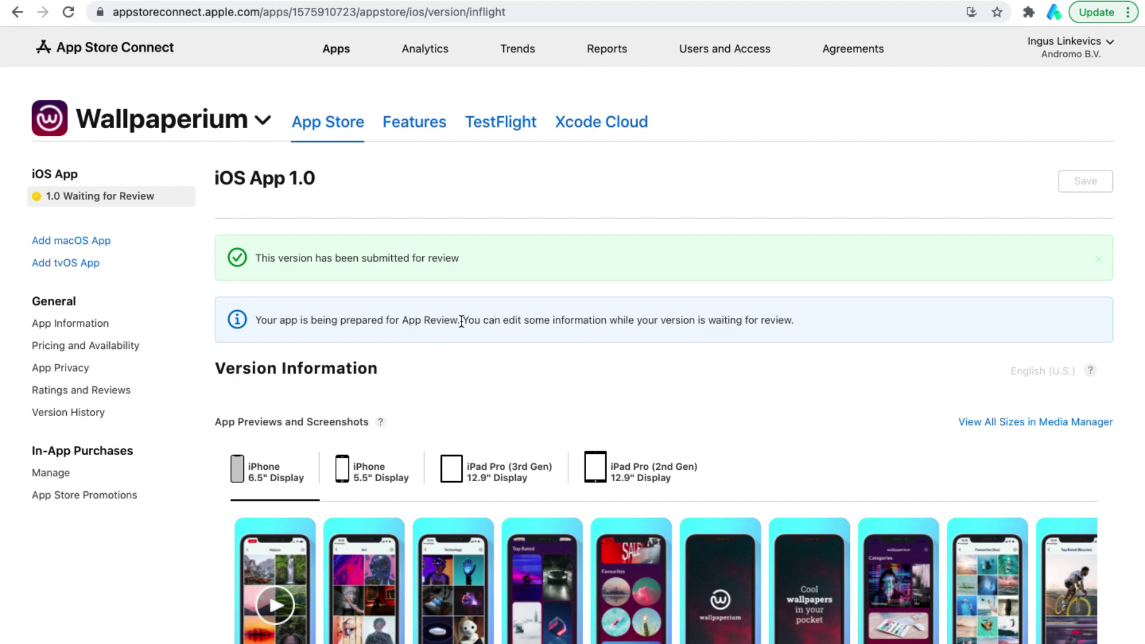
Step: Check the 'submitted for review' banner and Waiting for Review status on the 1.0 page
scroll(468, 484, down, 3)
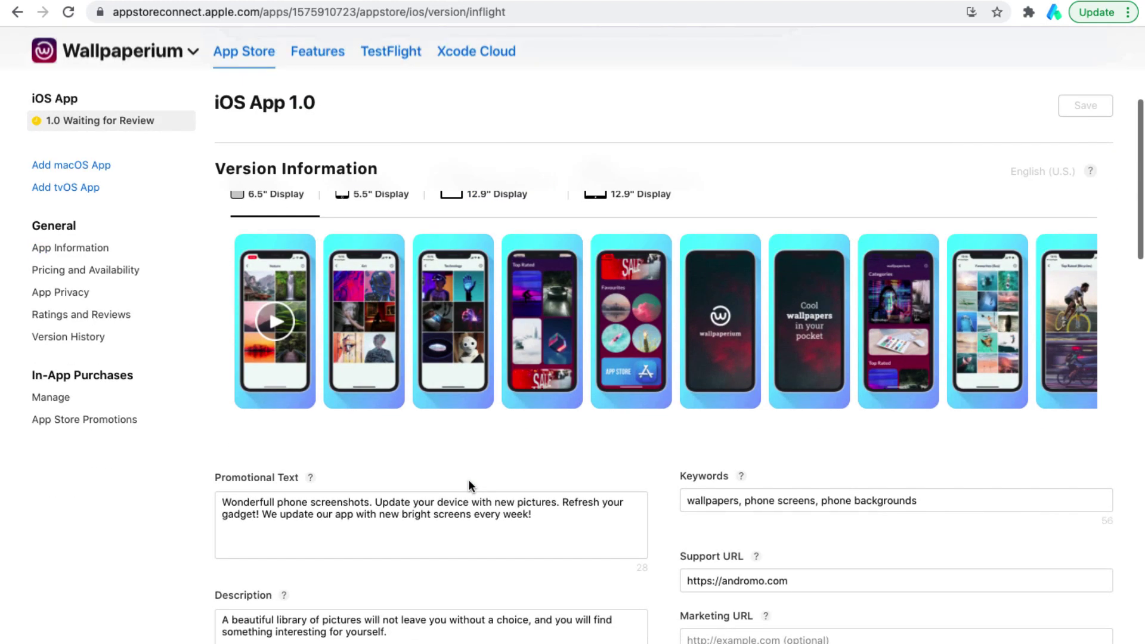
scroll(321, 346, up, 3)
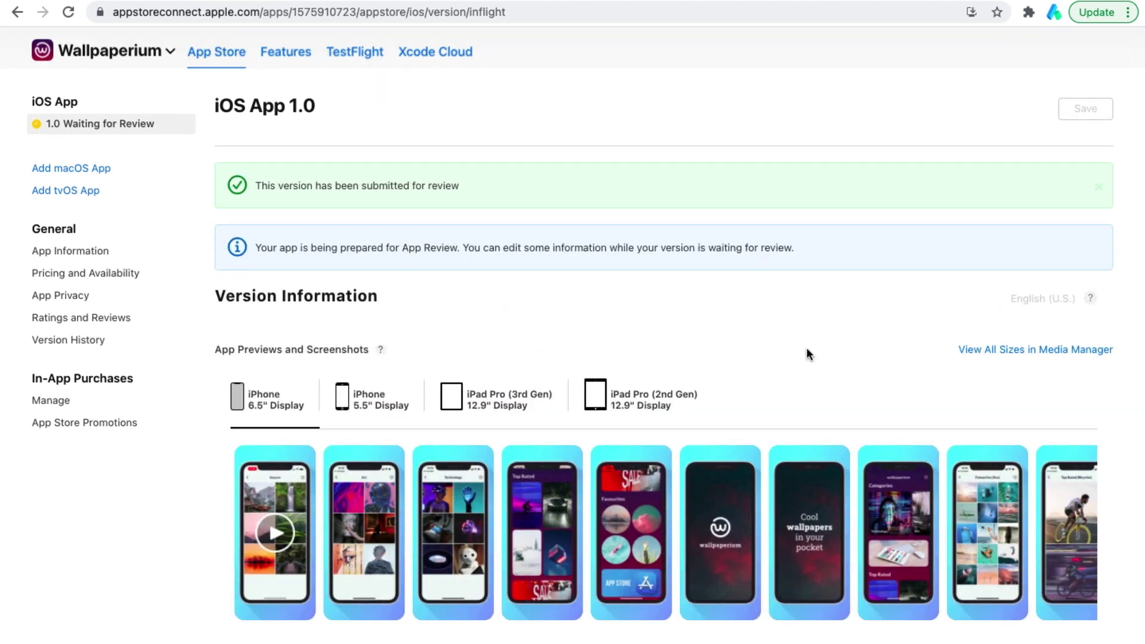
scroll(625, 411, up, 2)
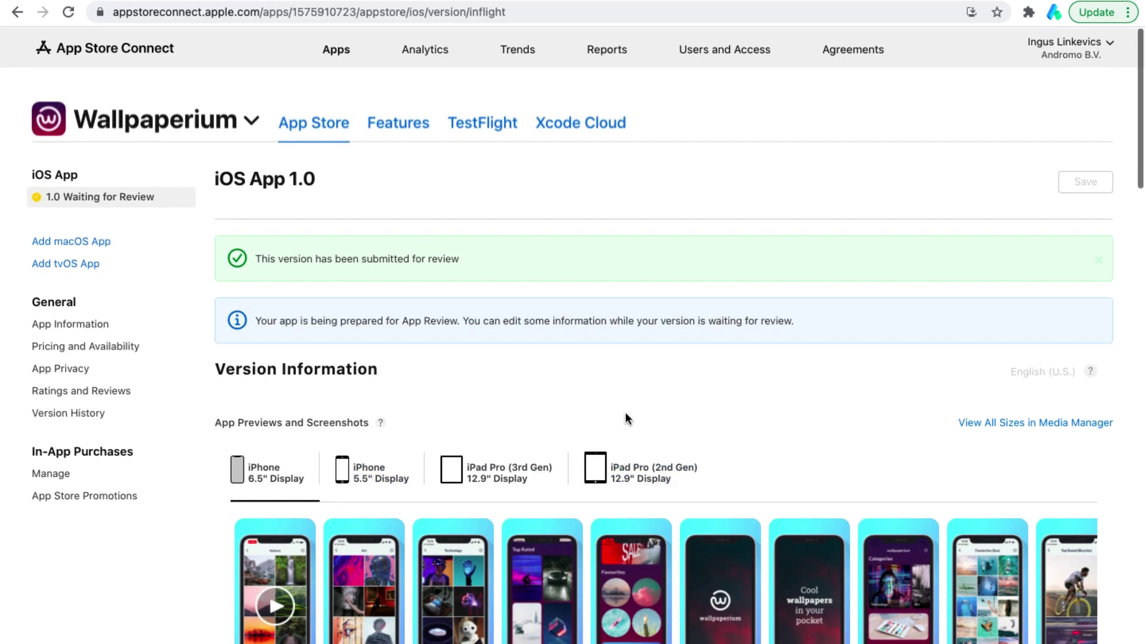